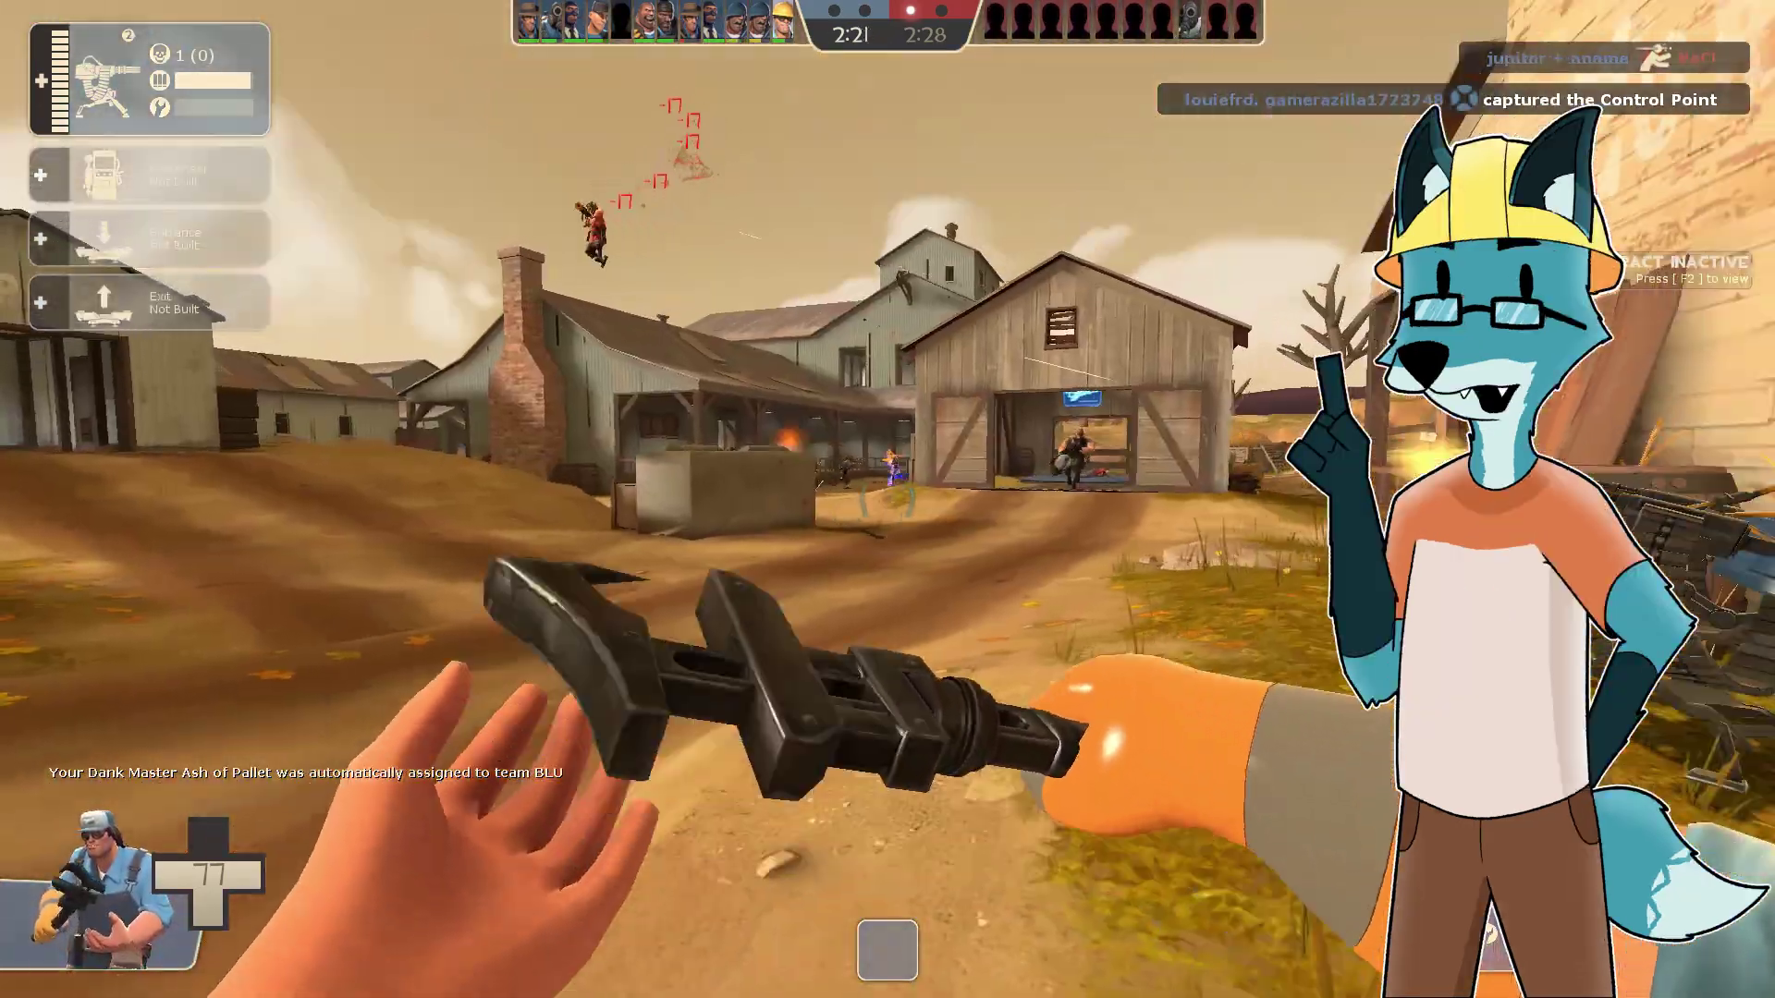
Fire the pistol, swing the wrench at the Spy and empty the Pomson's ammo
{"action": "key", "text": "2"}
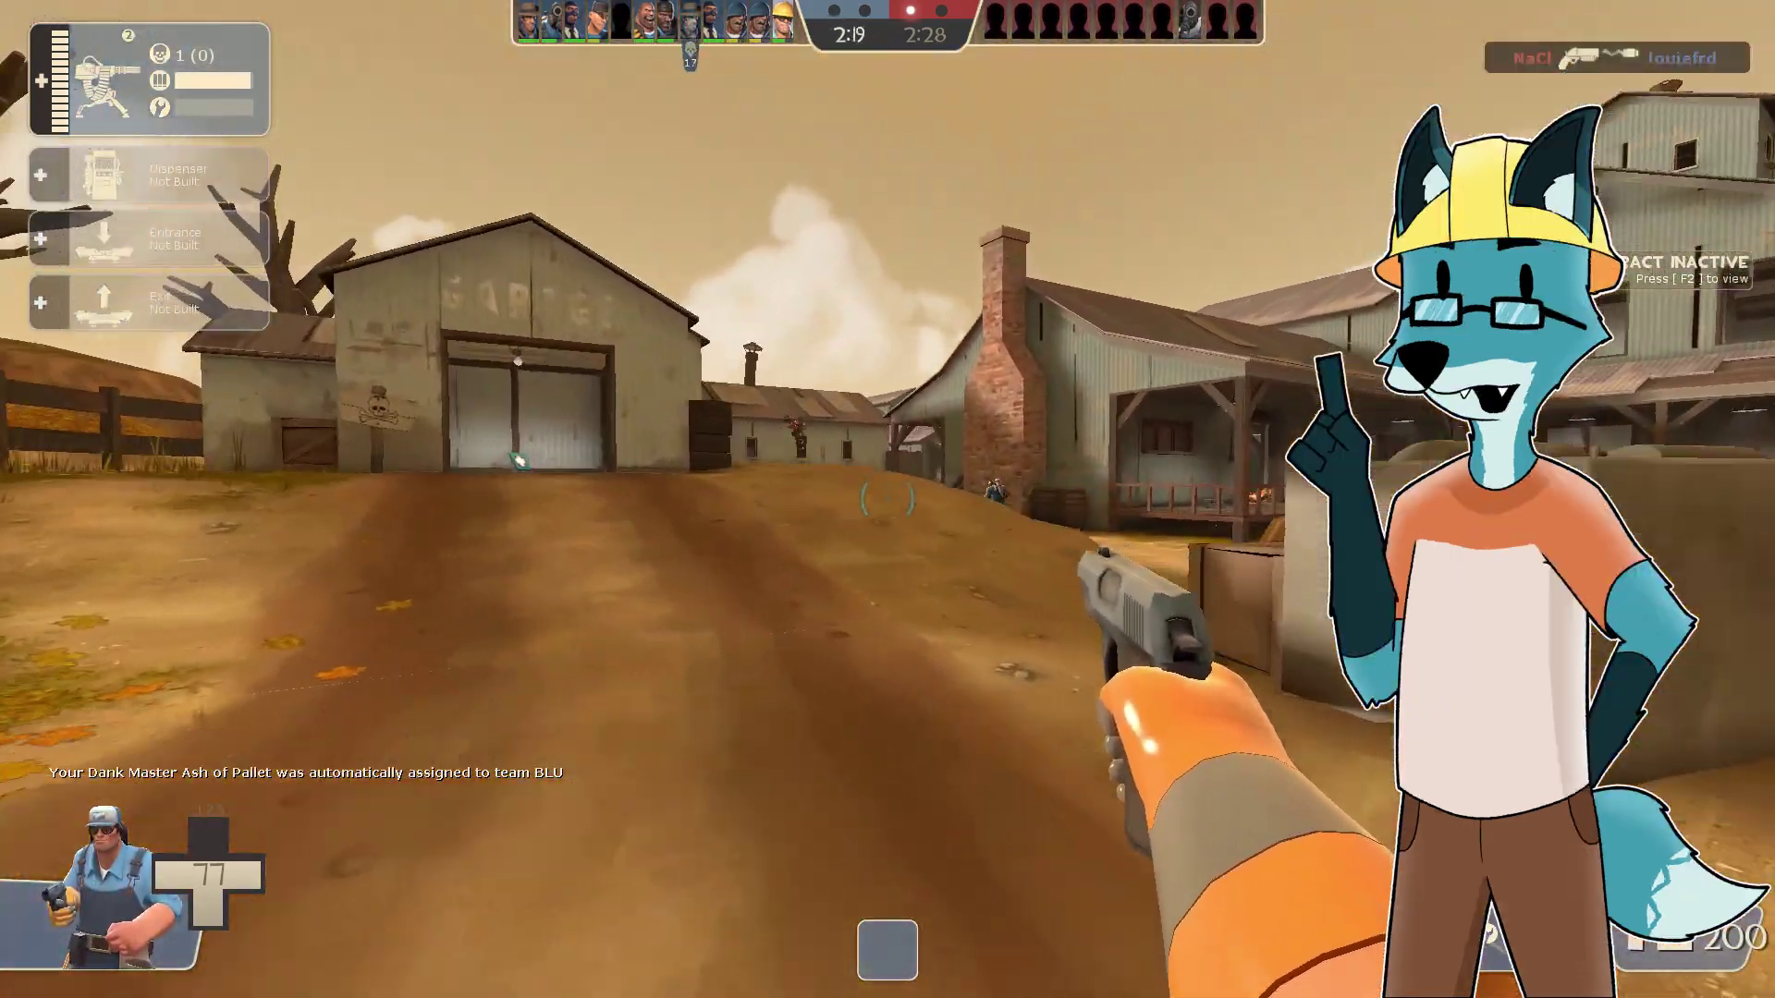
{"action": "left_click", "coordinate": [887, 499]}
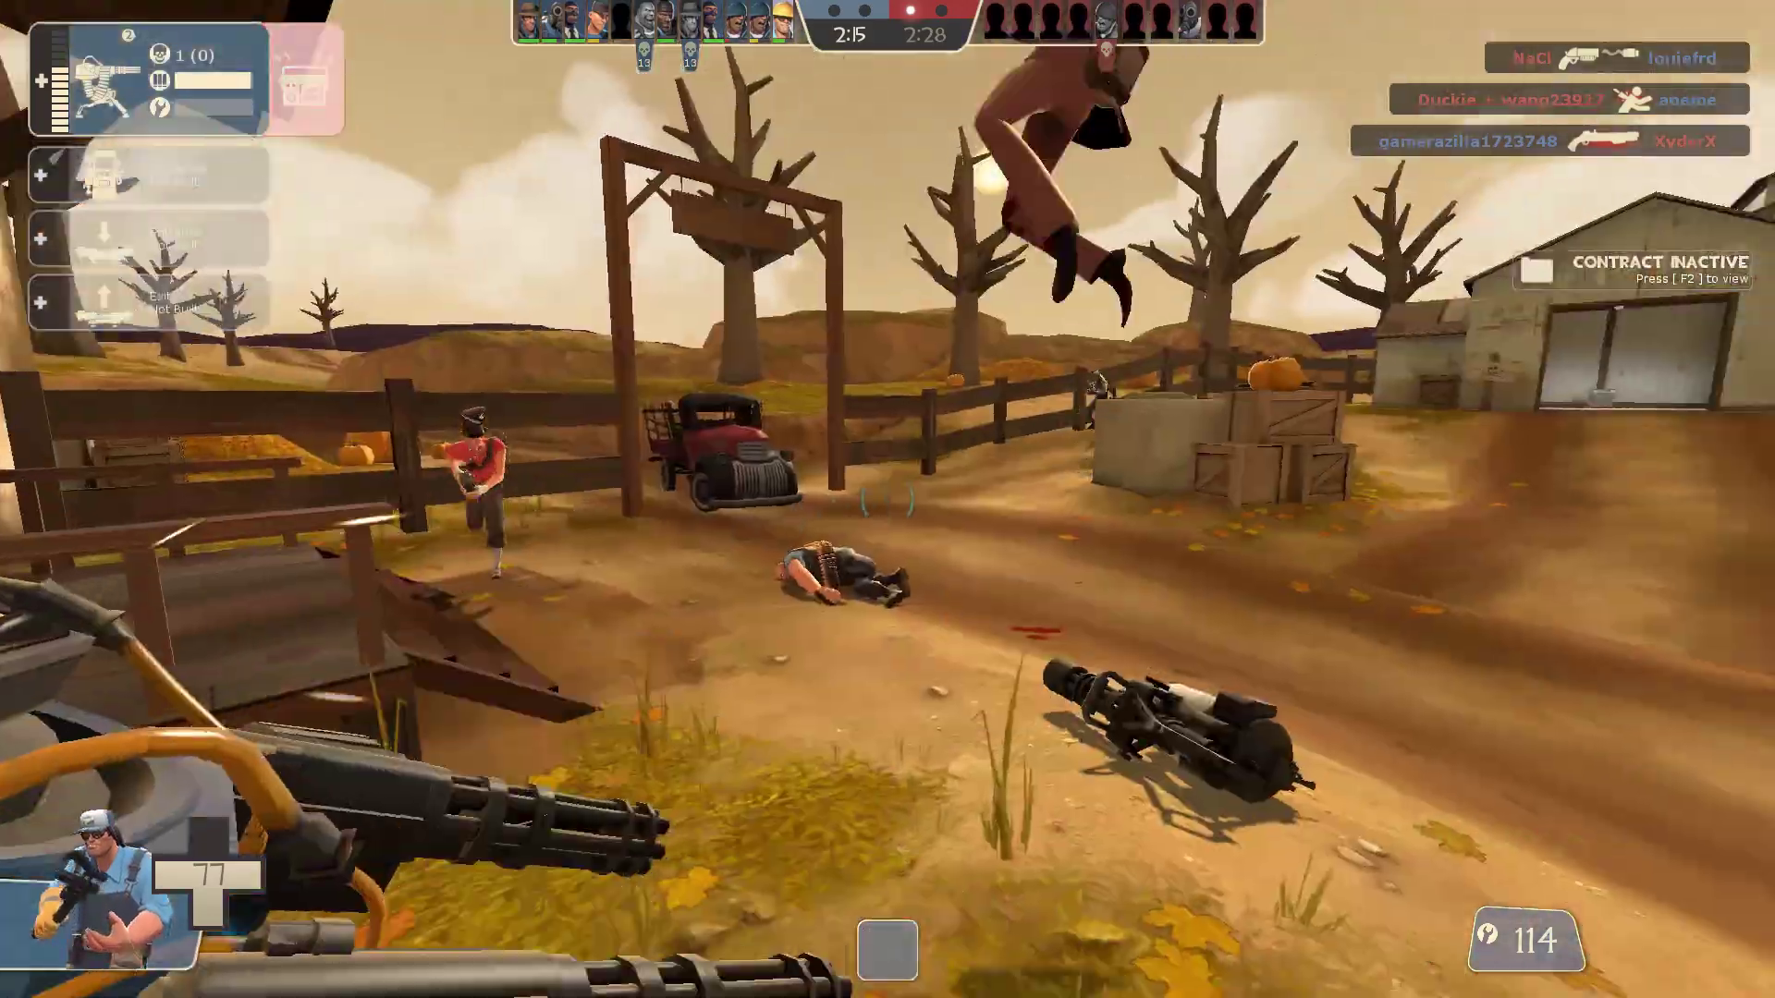
{"action": "left_click", "coordinate": [888, 499]}
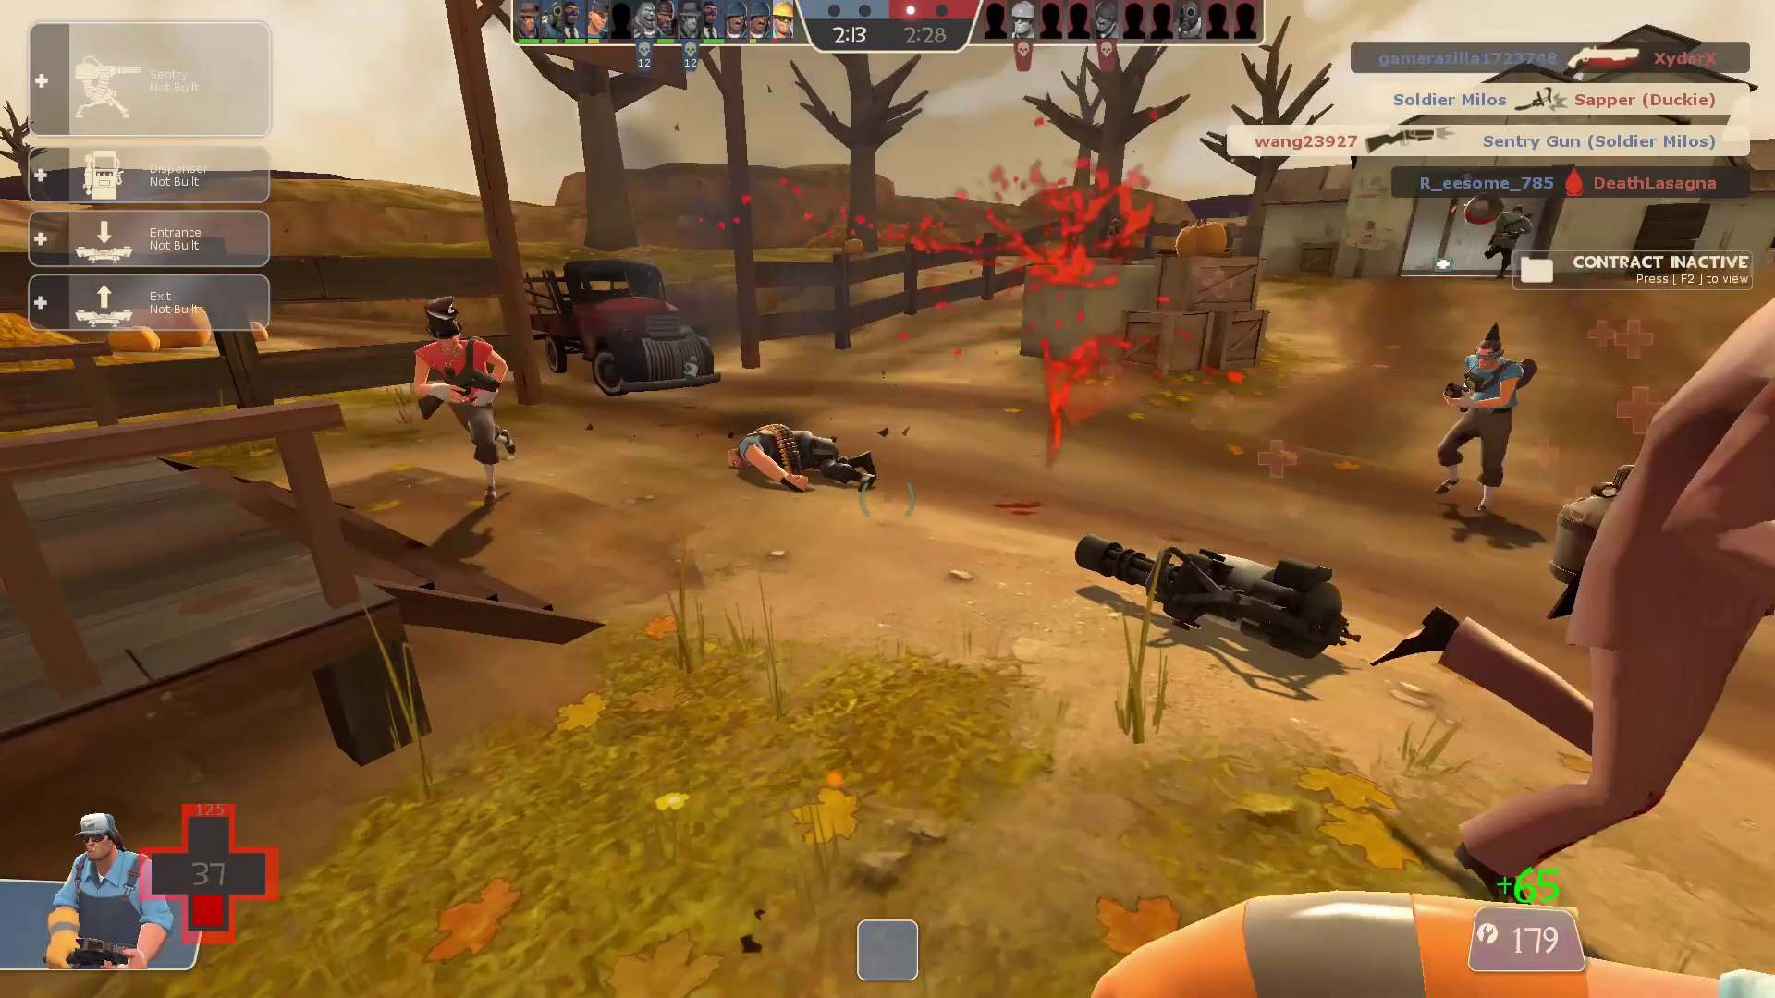
{"action": "left_click", "coordinate": [888, 500]}
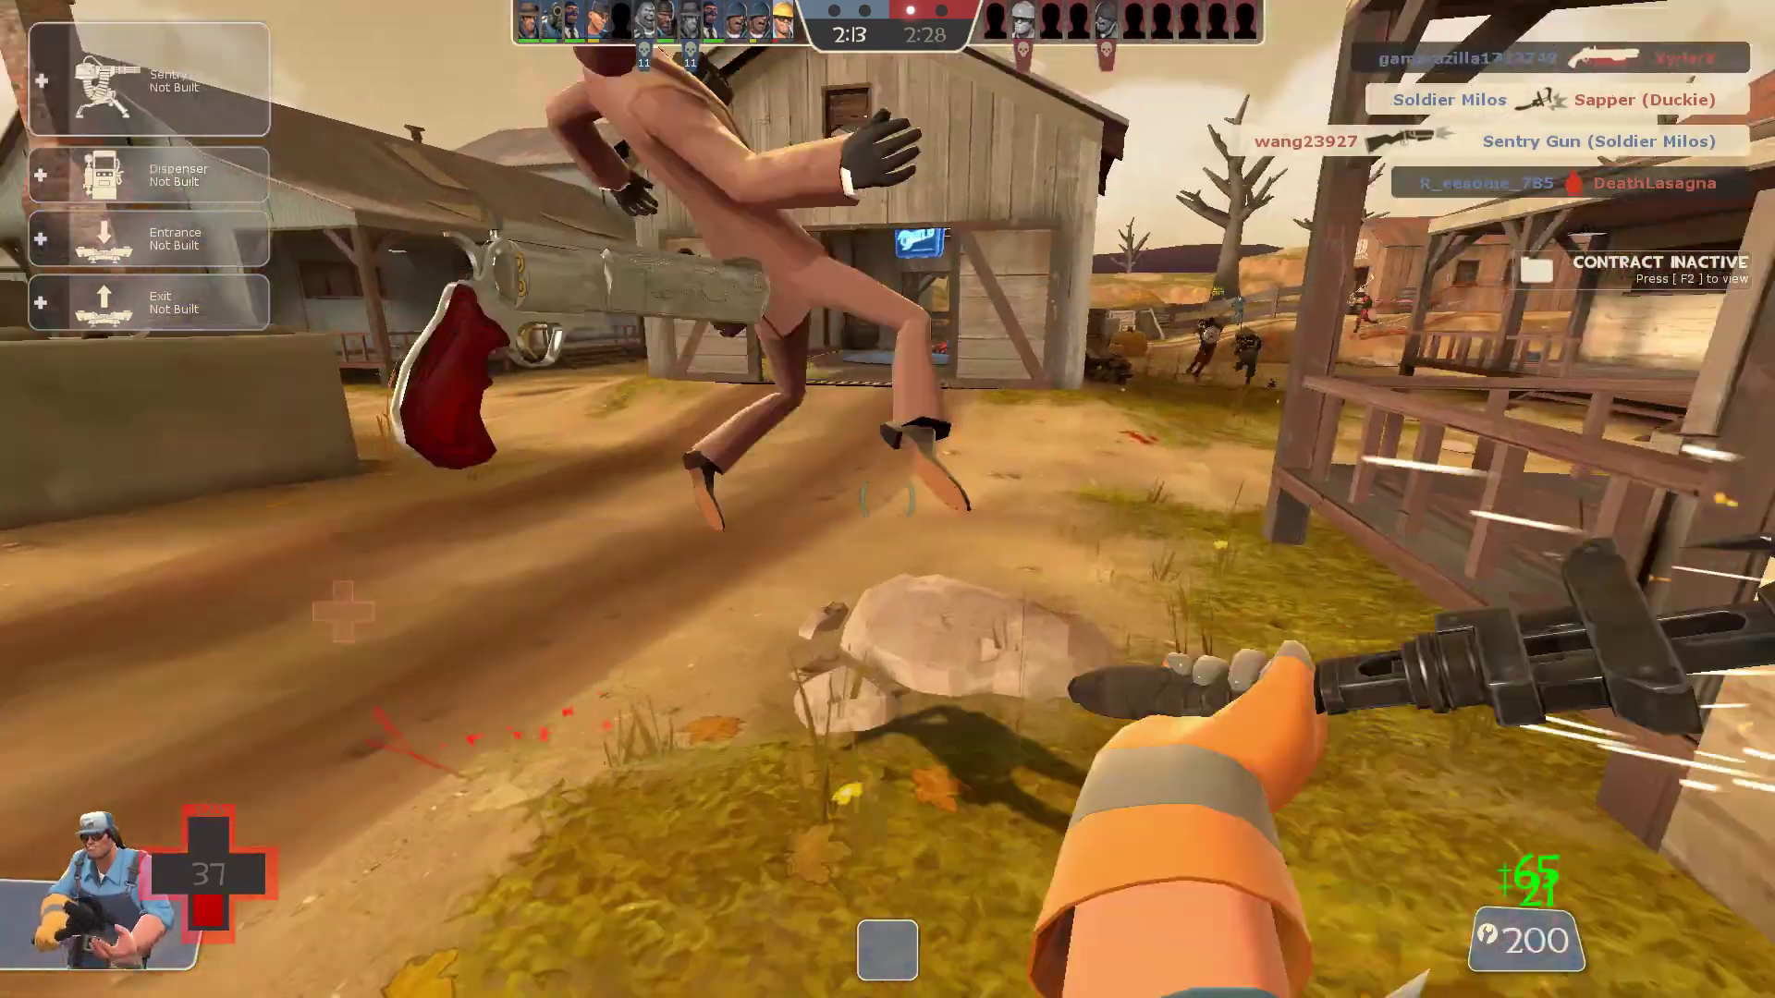
{"action": "key", "text": "1"}
{"action": "left_click", "coordinate": [888, 499]}
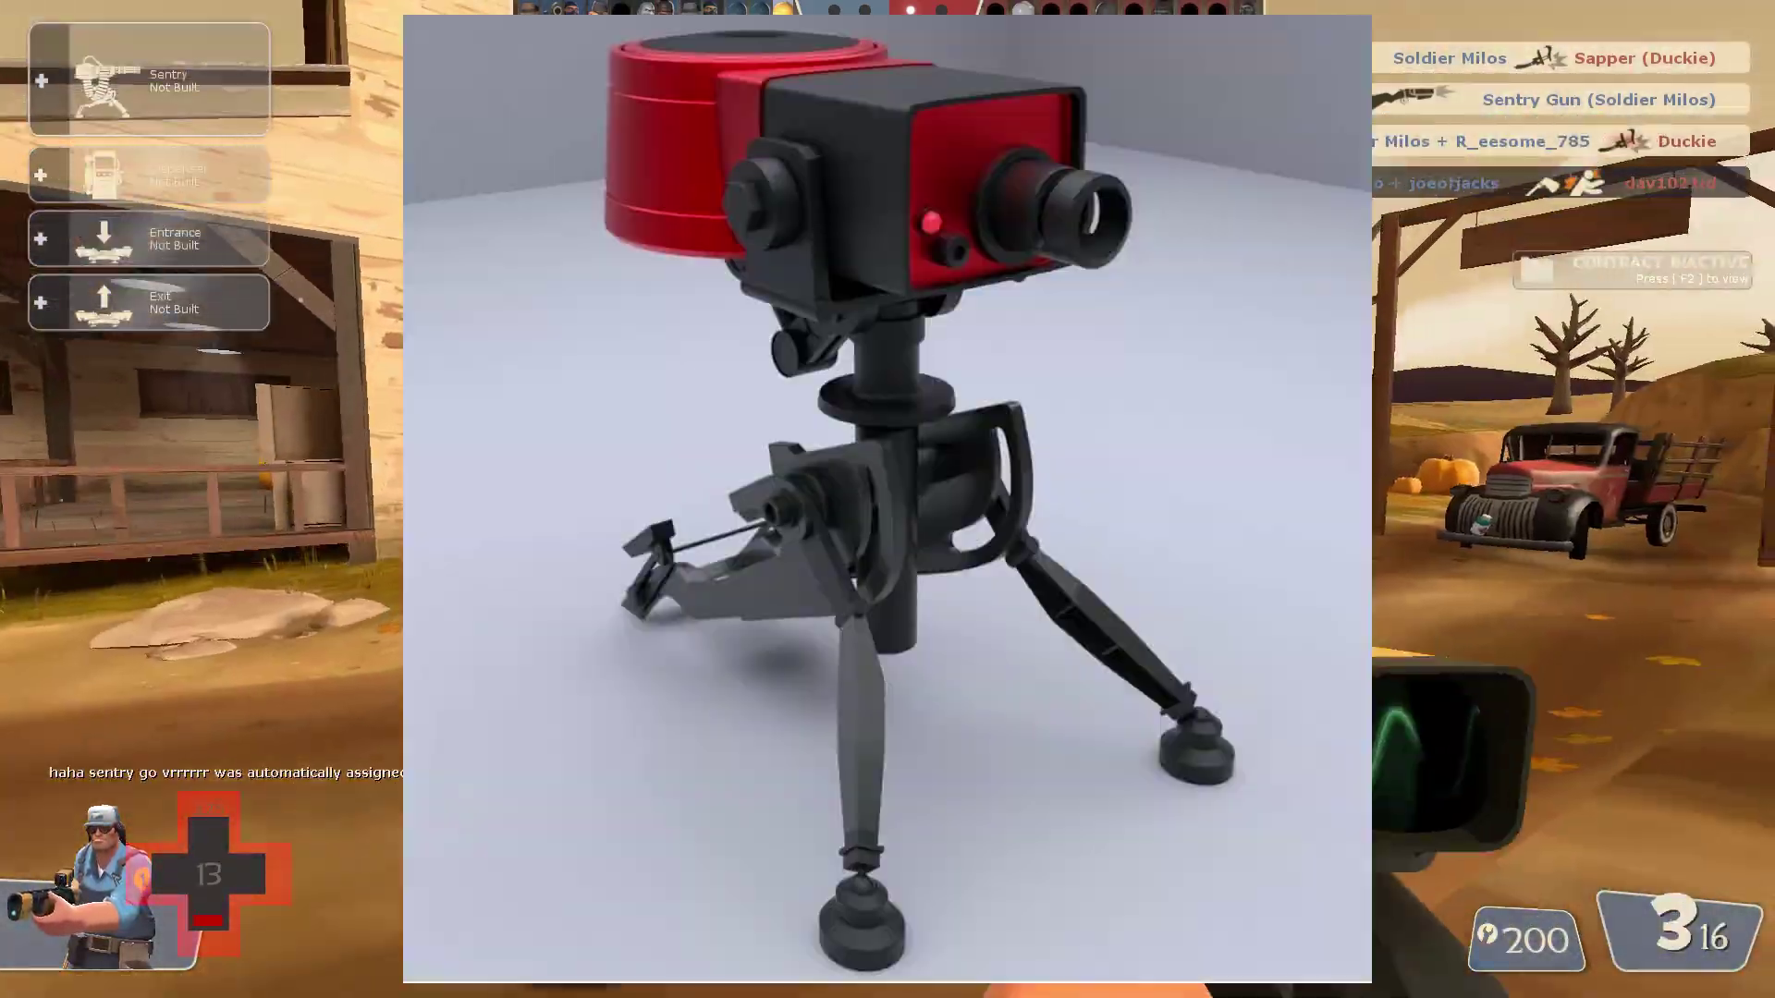
{"action": "left_click", "coordinate": [888, 499]}
{"action": "left_click", "coordinate": [887, 499]}
{"action": "left_click", "coordinate": [887, 499]}
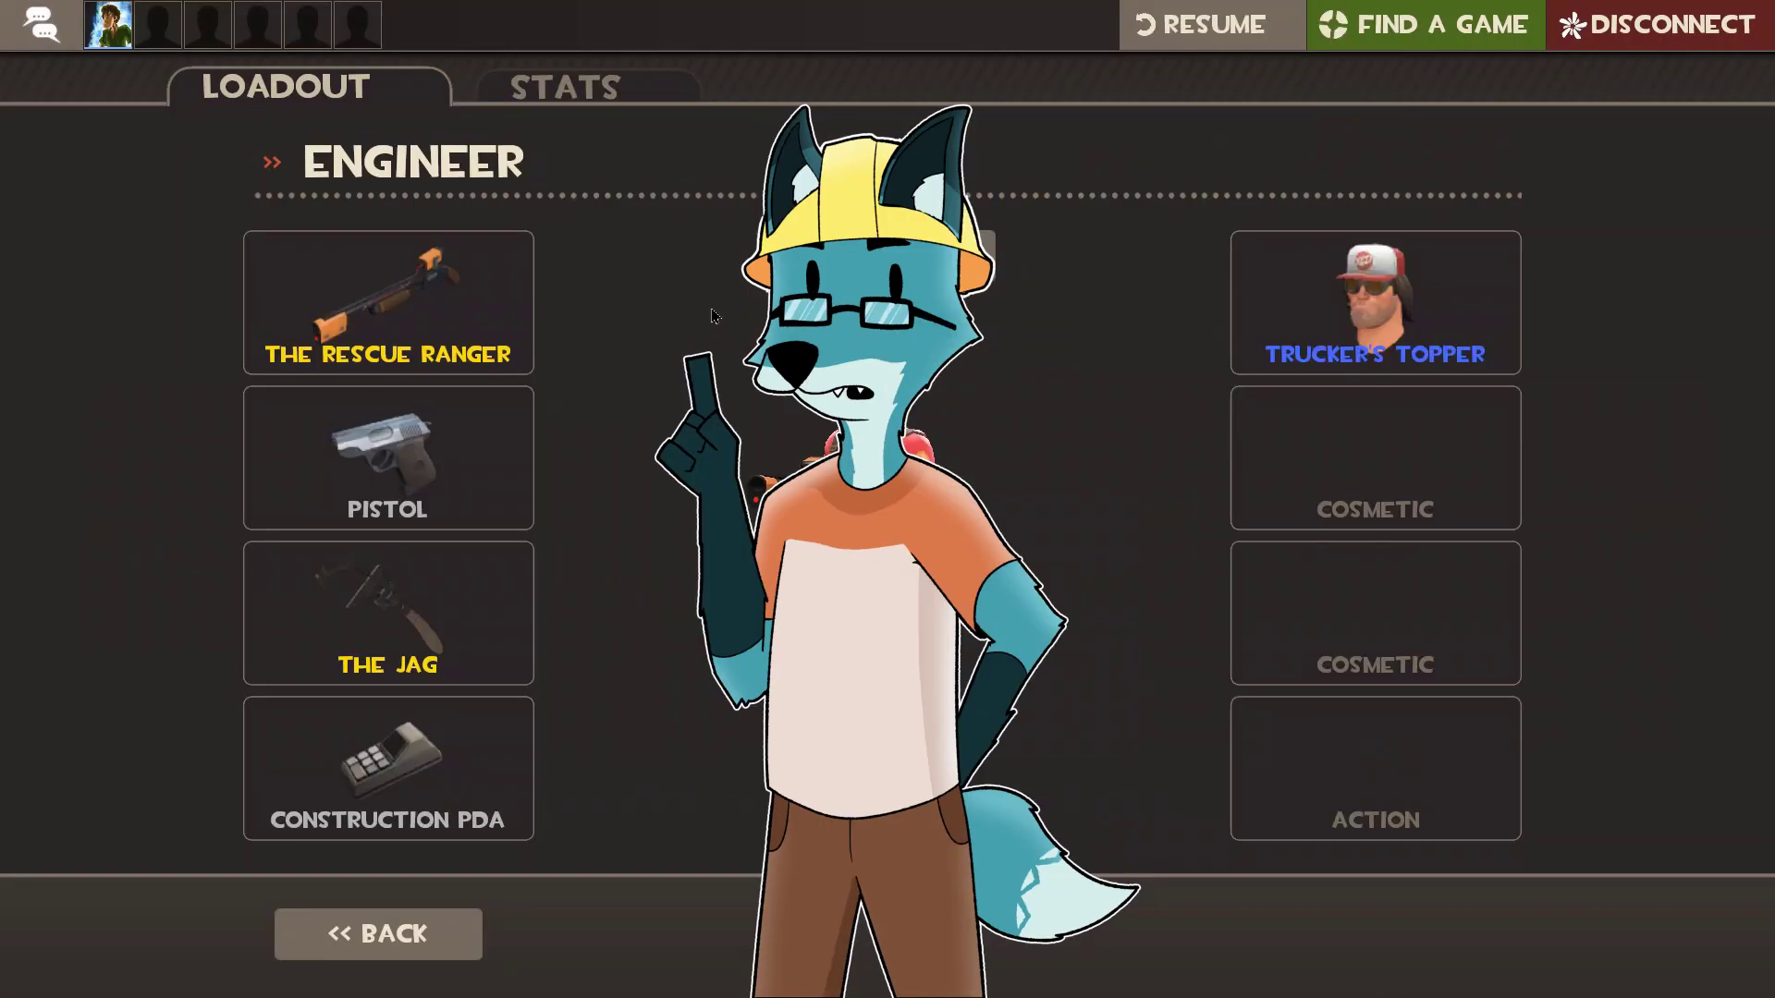
Return to the match, dismiss the alerts and start a Training > Offline Practice game
{"action": "left_click", "coordinate": [420, 440]}
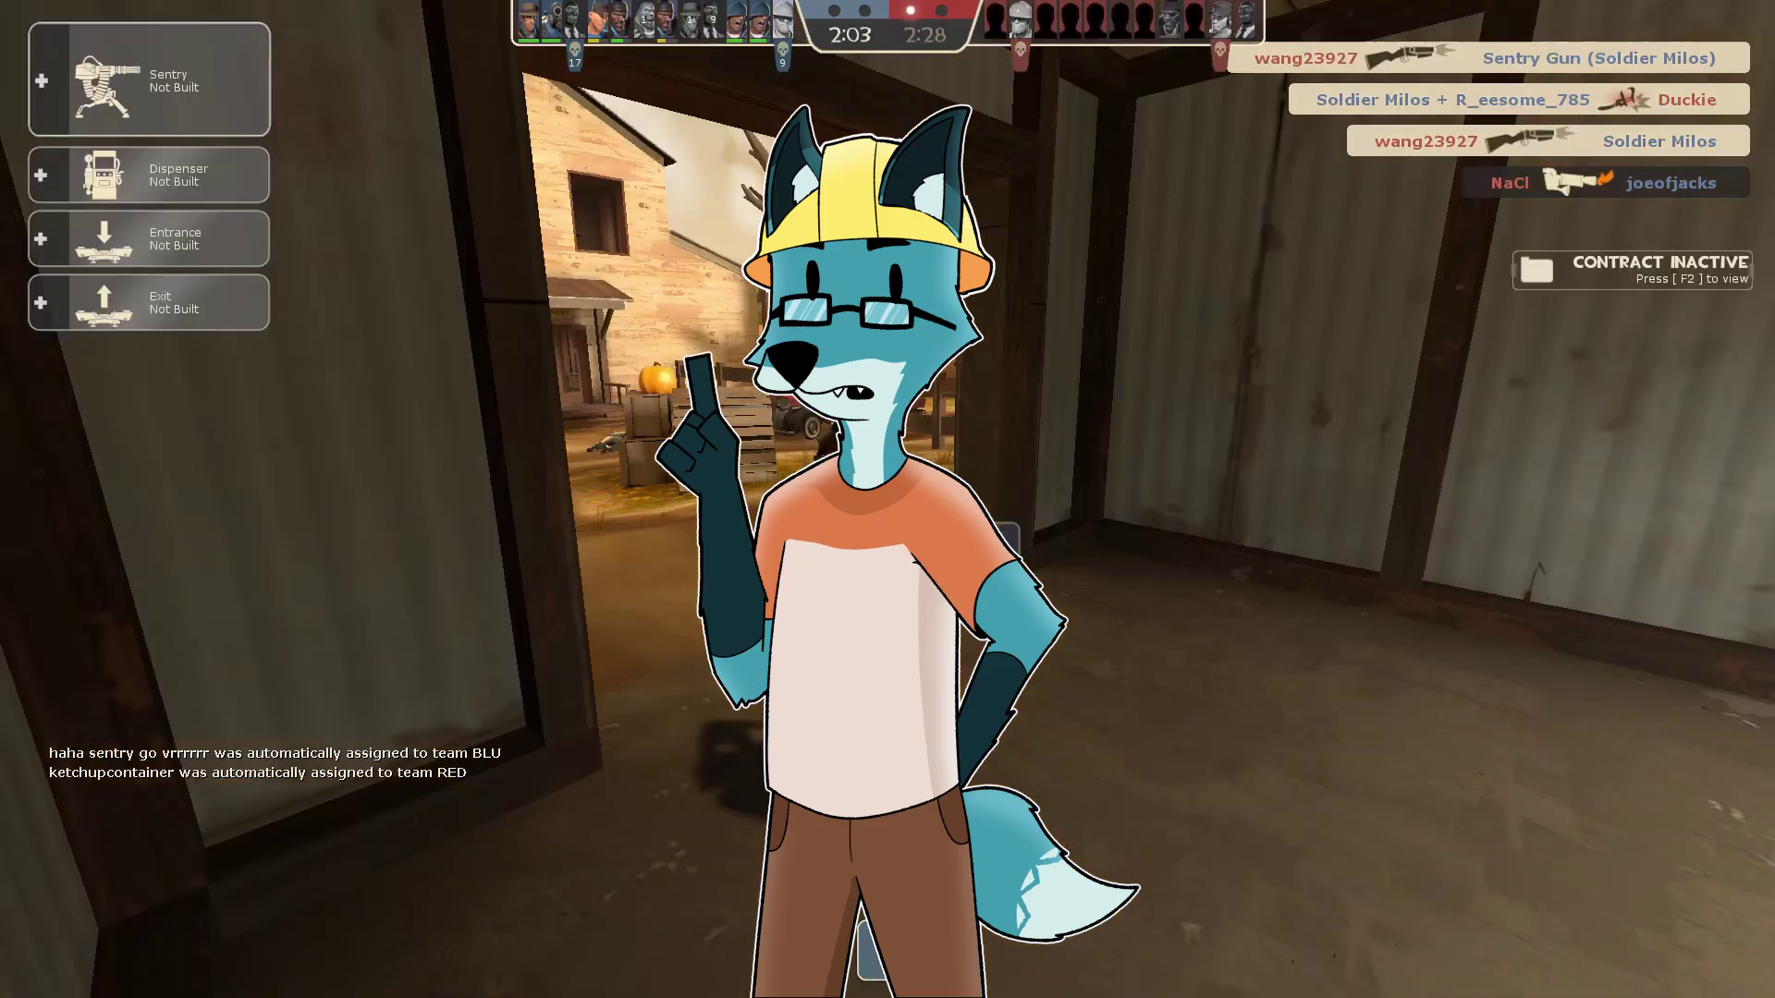
{"action": "key", "text": "Tab"}
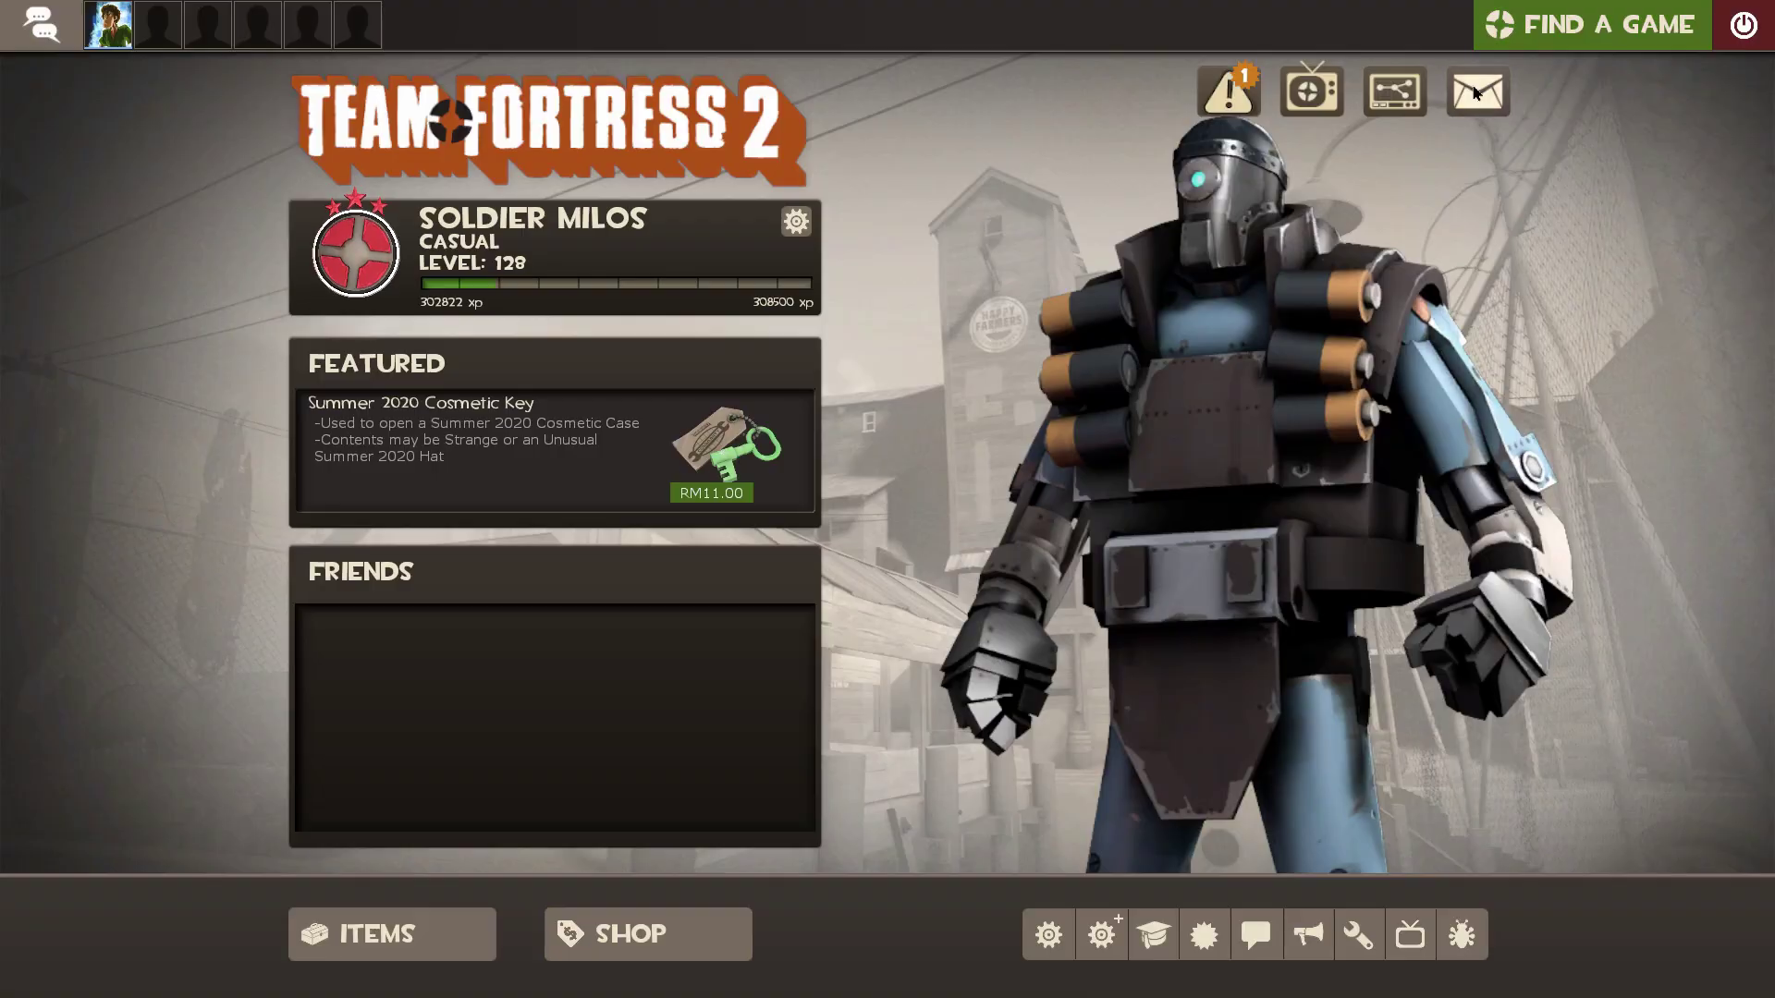
{"action": "left_click", "coordinate": [1268, 293]}
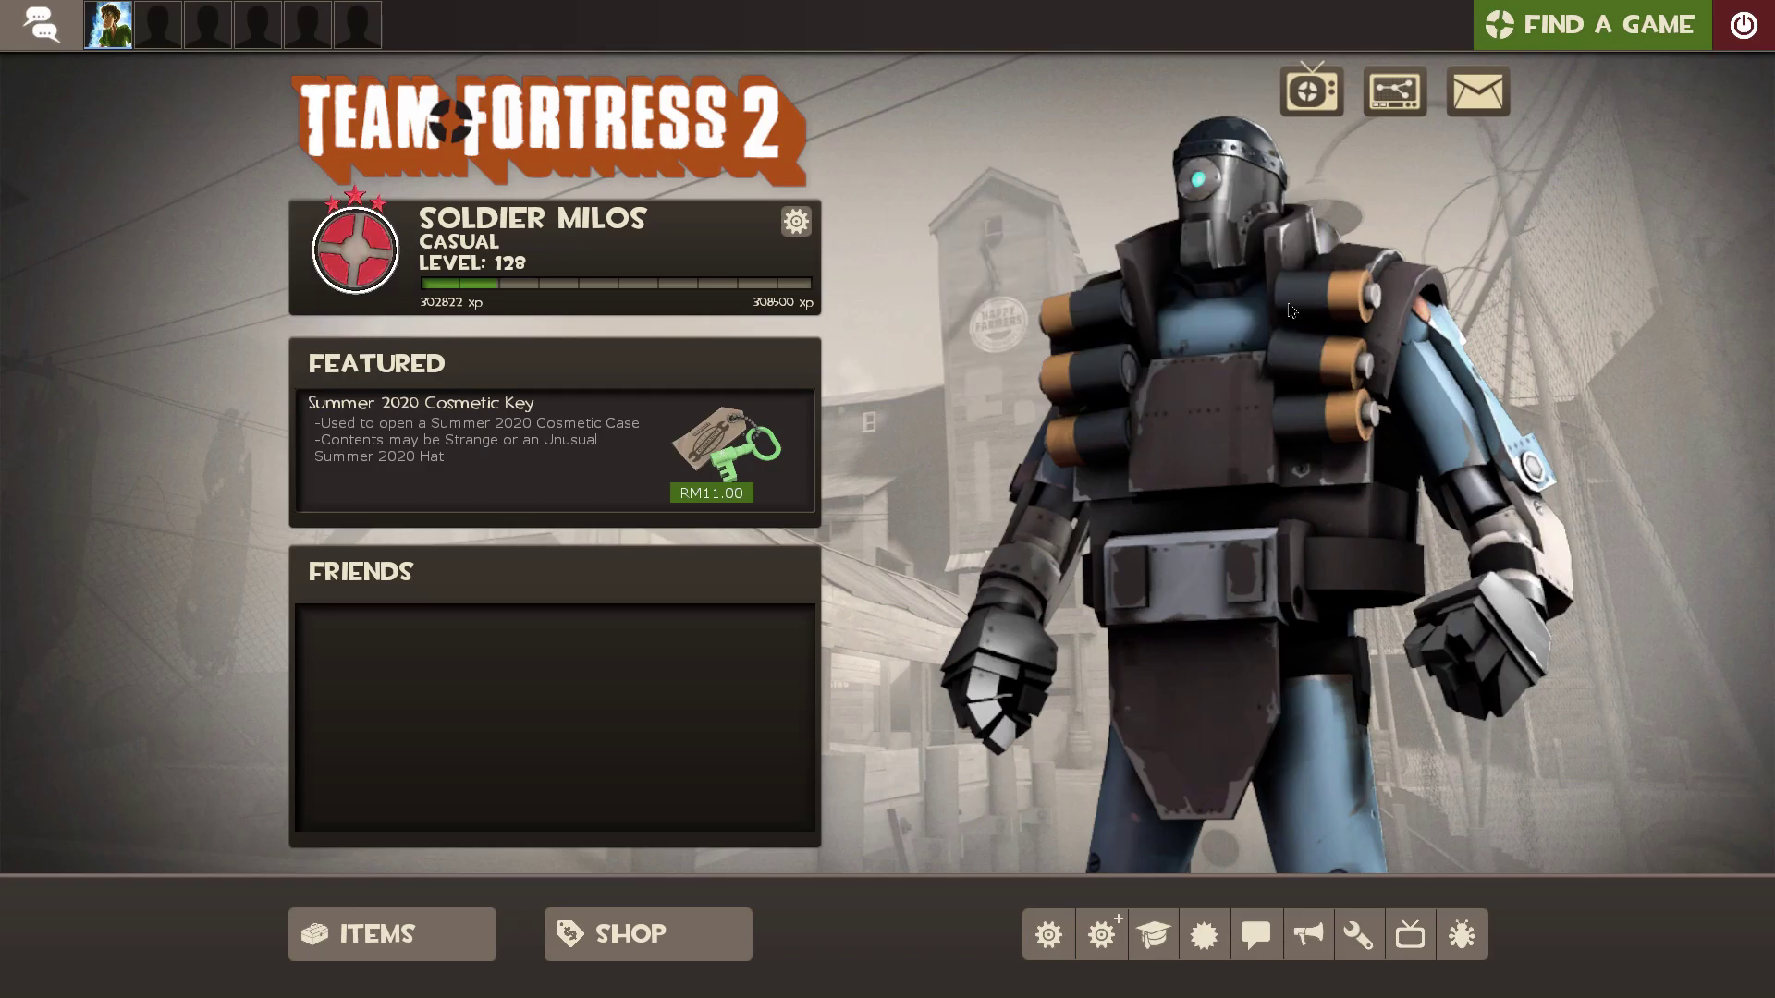
{"action": "left_click", "coordinate": [1514, 22]}
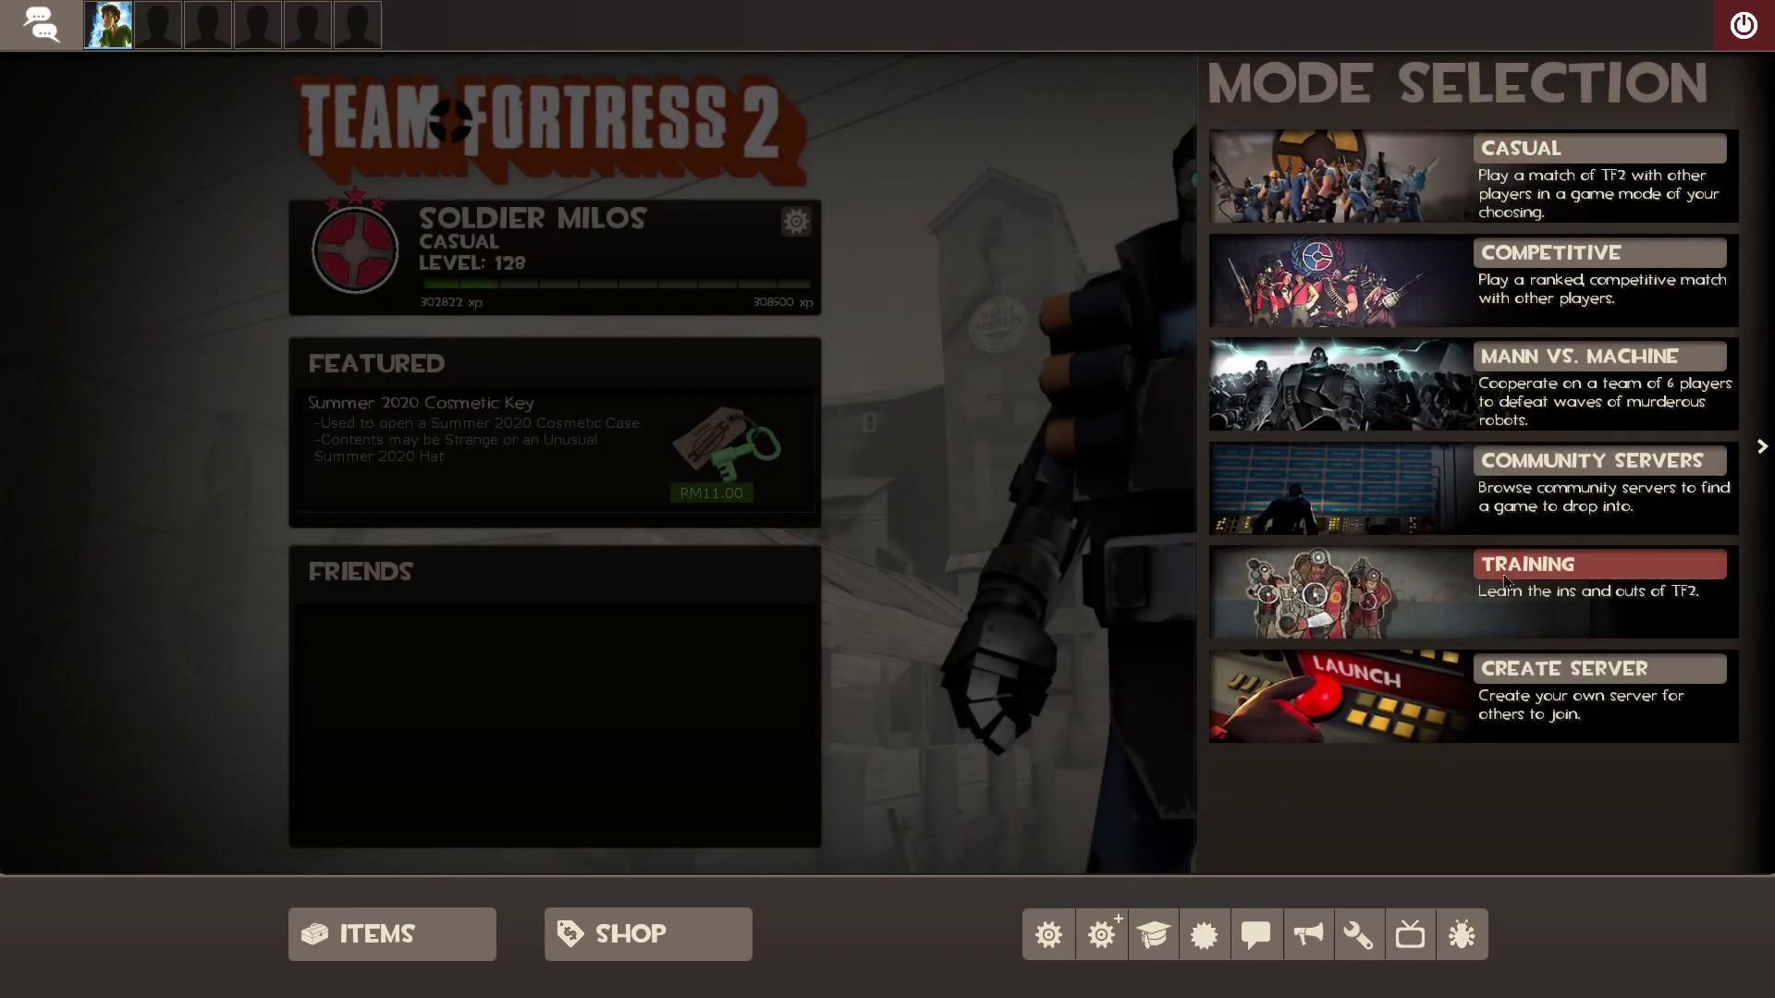
{"action": "left_click", "coordinate": [1505, 581]}
{"action": "left_click", "coordinate": [1146, 726]}
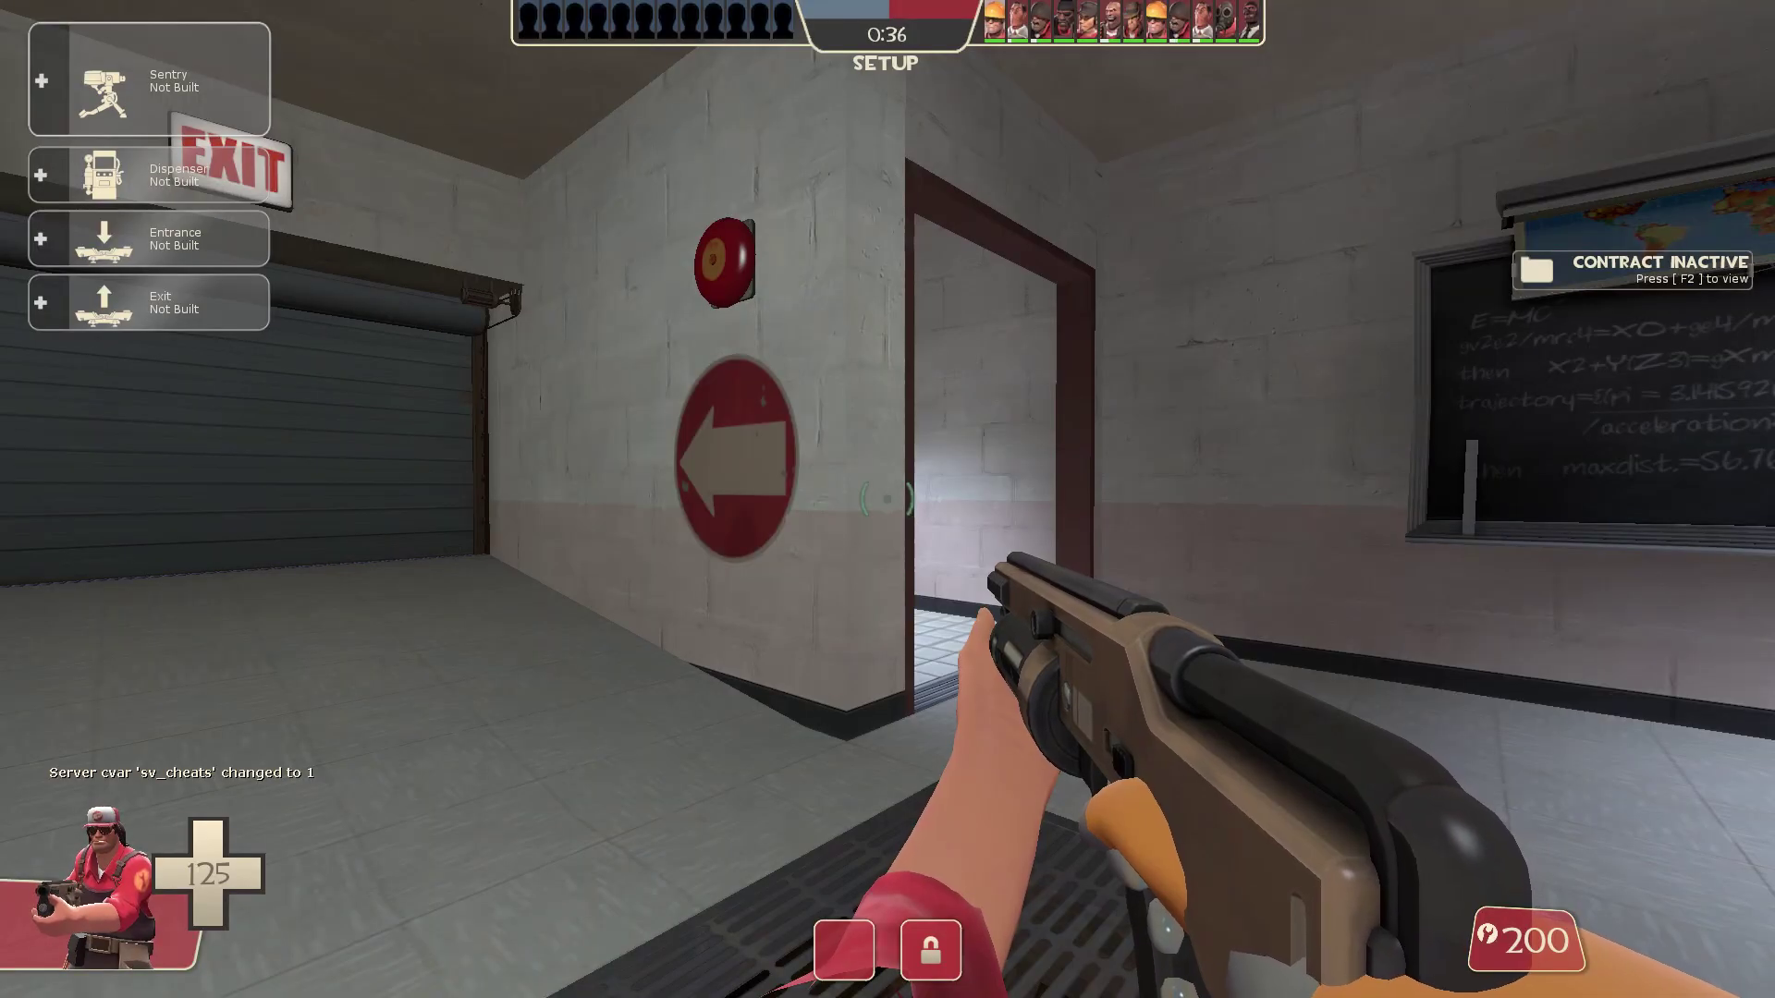
Run noclip from the developer console and build a sentry gun
{"action": "key", "text": "grave"}
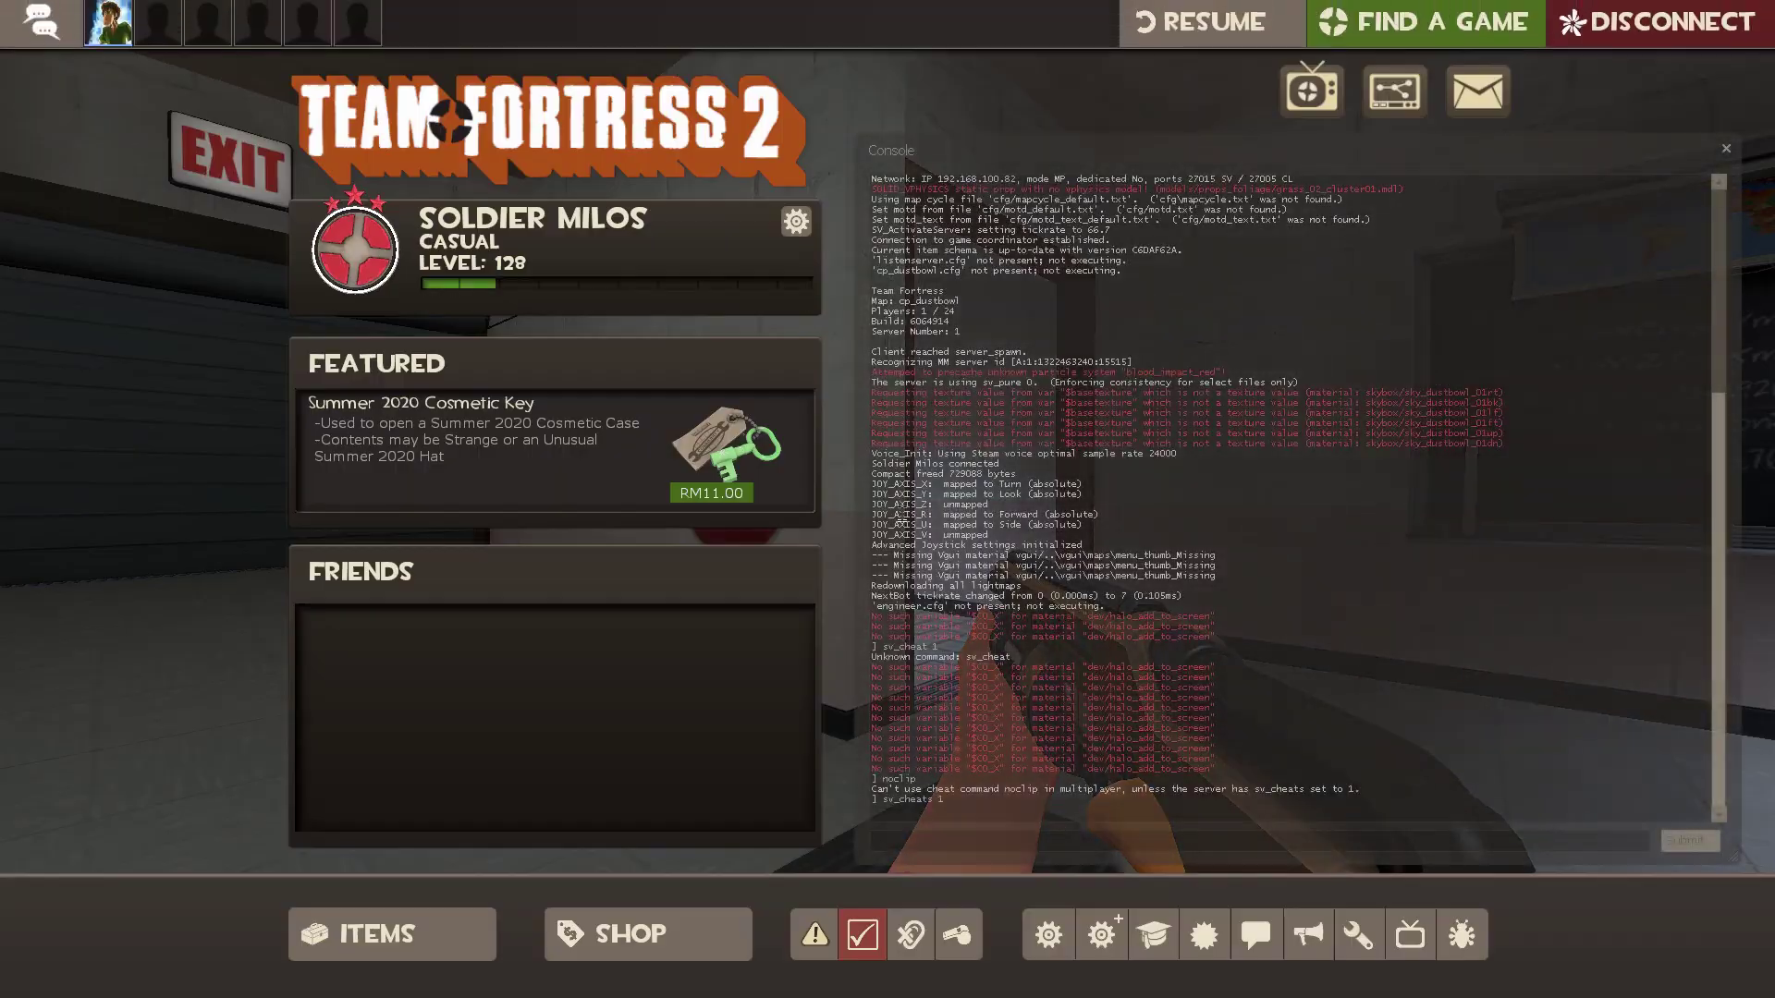
{"action": "type", "text": "nocli"}
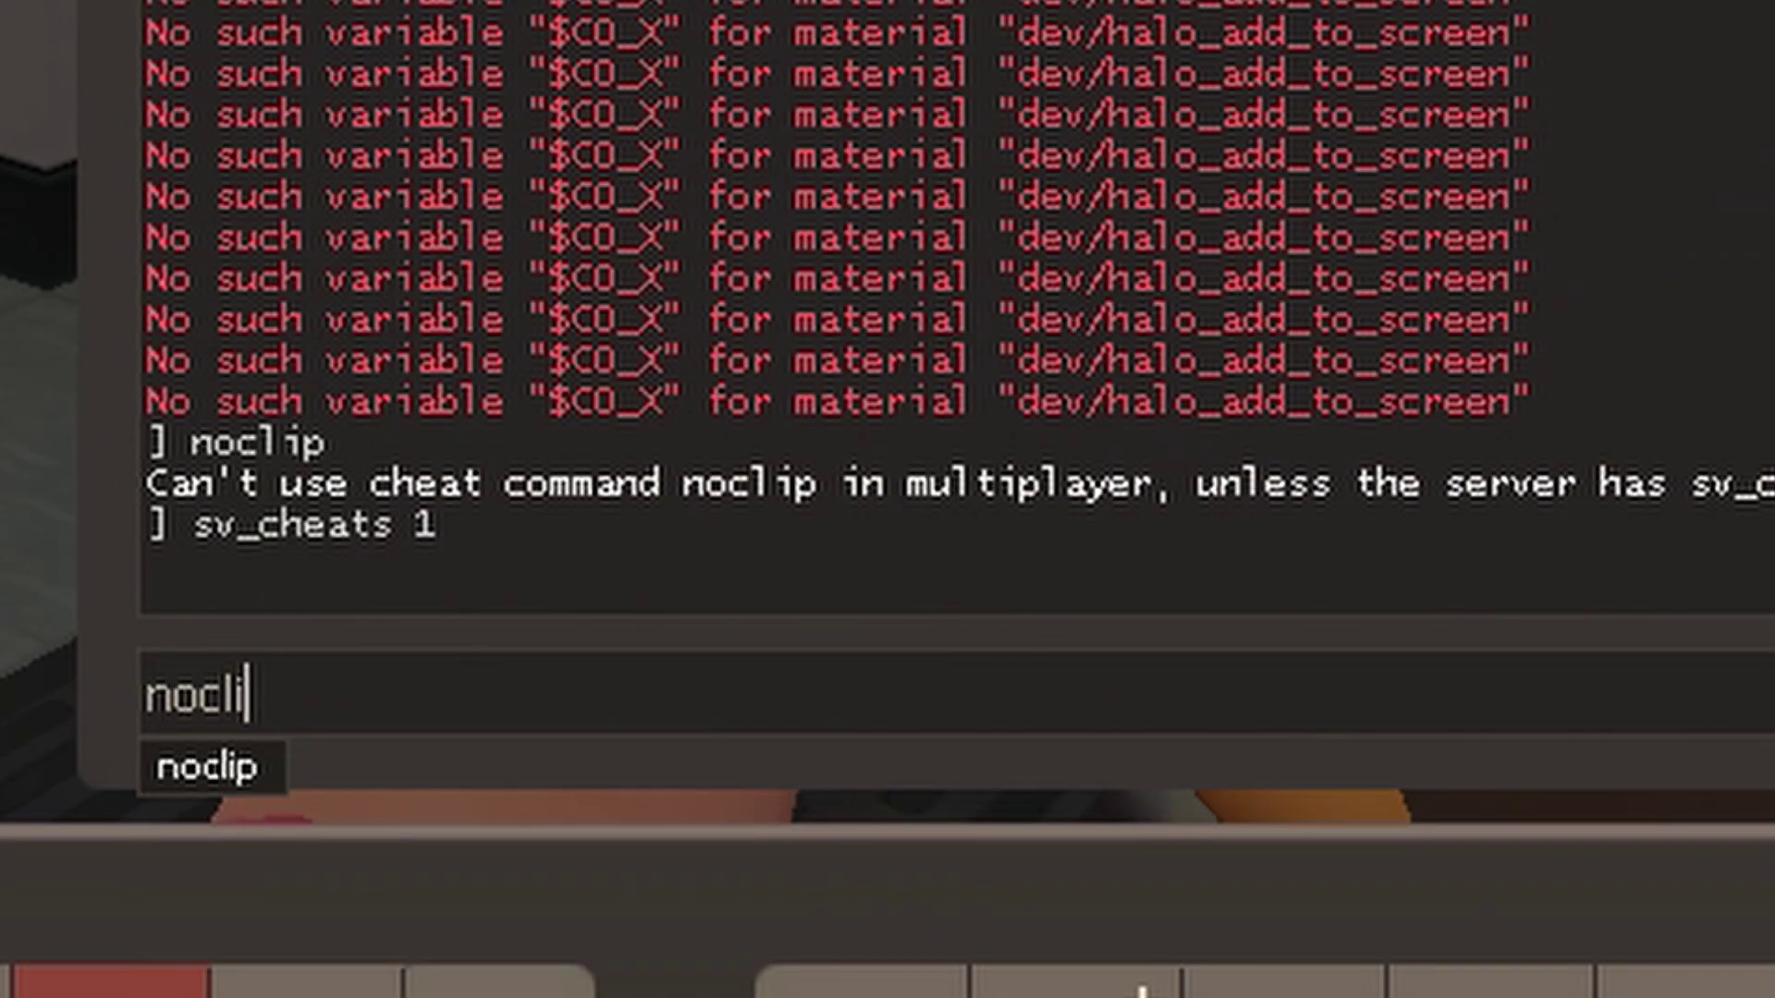
{"action": "type", "text": "p"}
{"action": "key", "text": "Return"}
{"action": "key", "text": "grave"}
{"action": "key", "text": "w"}
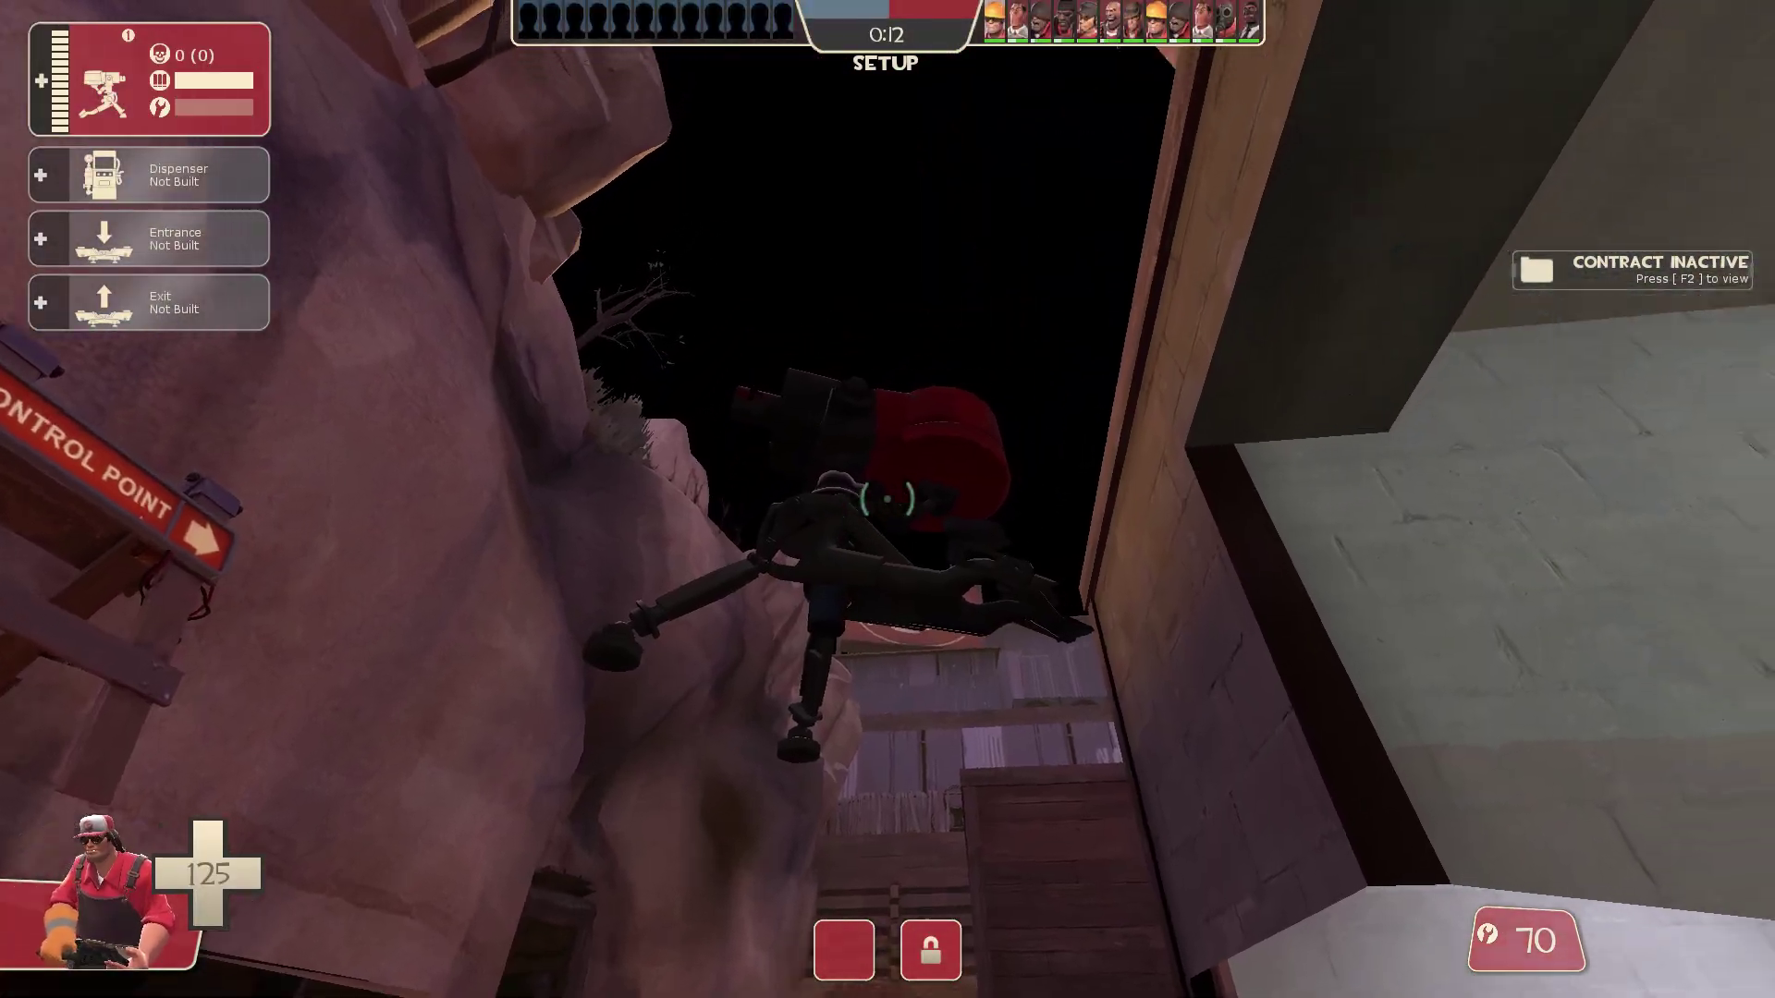
{"action": "key", "text": "s"}
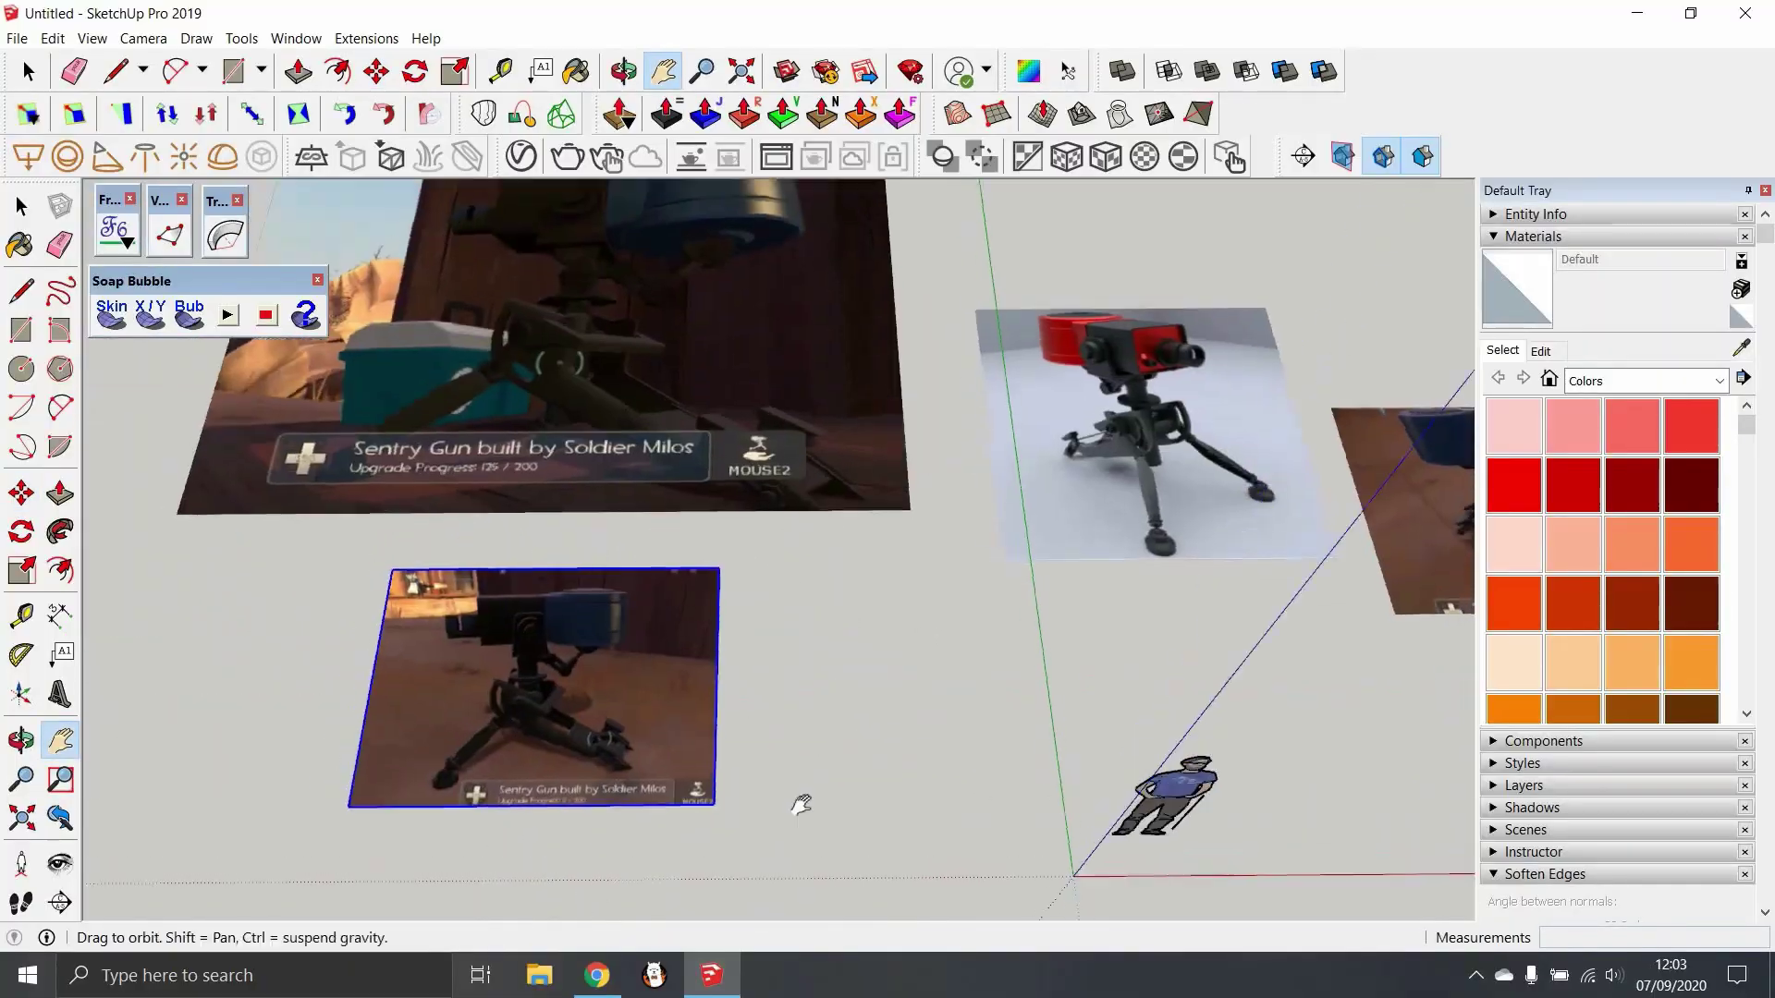
Finish a circle on the ground and pull it up into a cylinder
{"action": "mouse_move", "coordinate": [796, 804]}
{"action": "middle_mouse_down"}
{"action": "mouse_move", "coordinate": [756, 606]}
{"action": "mouse_move", "coordinate": [820, 621]}
{"action": "middle_mouse_up"}
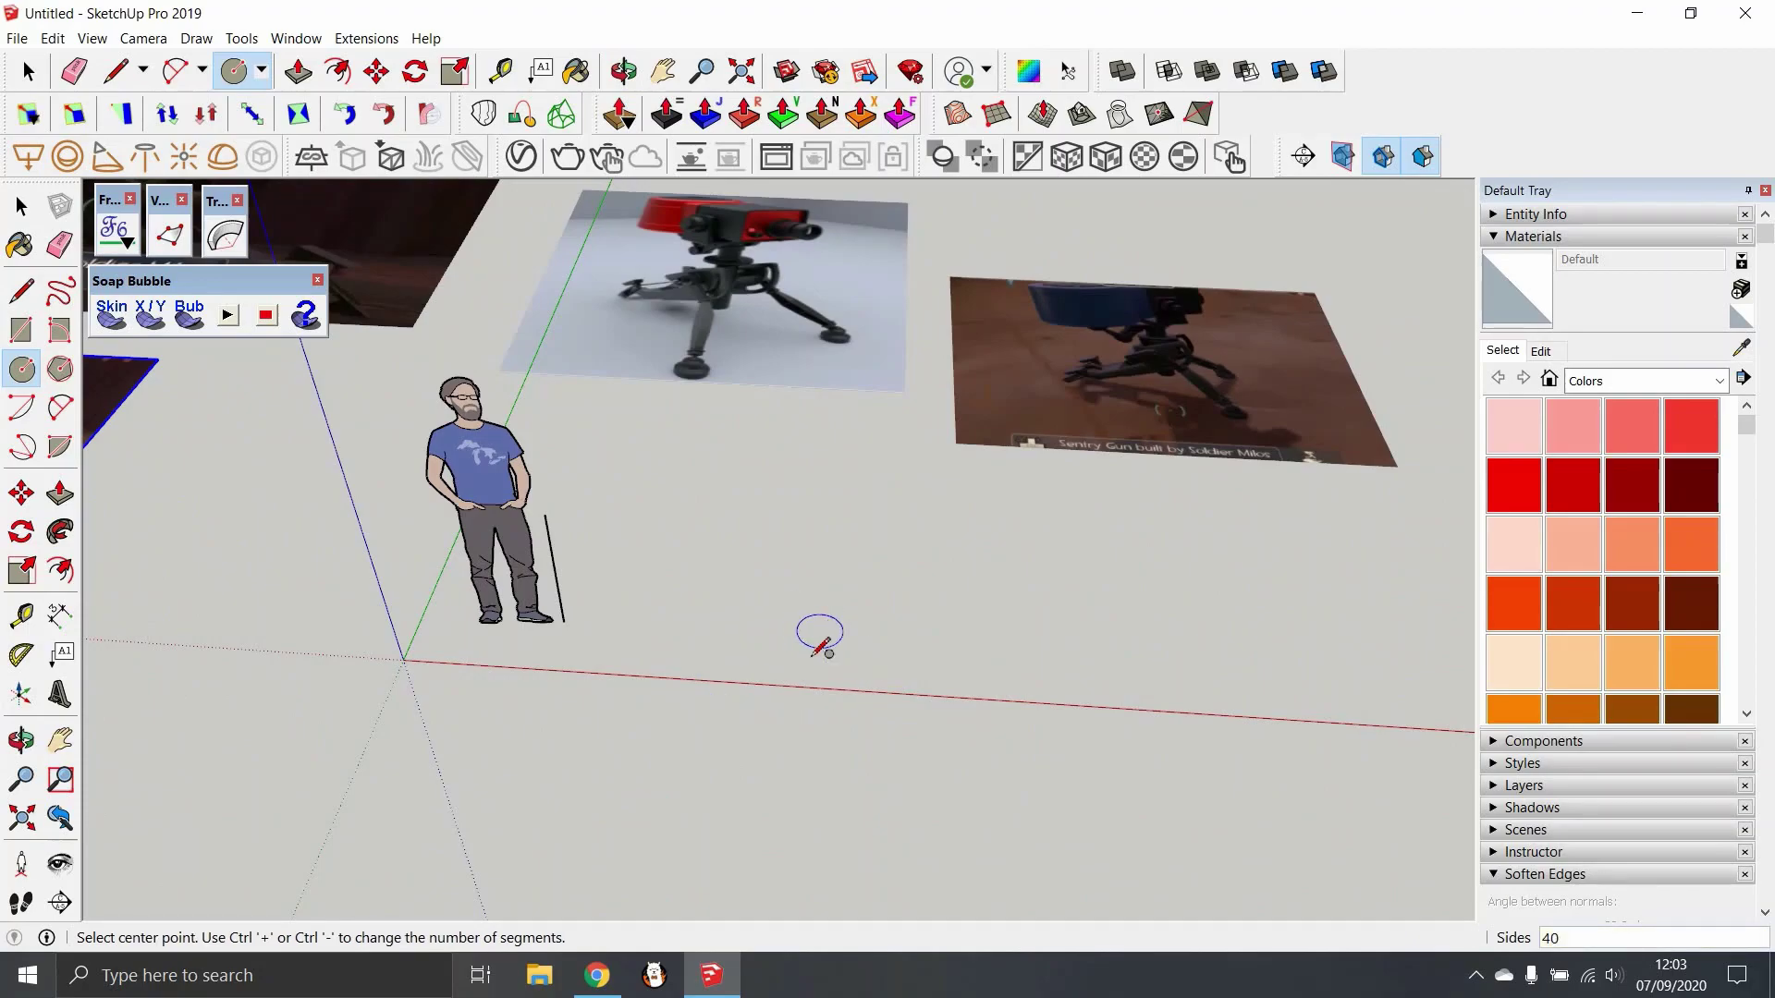
{"action": "left_click", "coordinate": [784, 628]}
{"action": "key", "text": "space"}
{"action": "middle_click_drag", "start_coordinate": [784, 628], "coordinate": [753, 420]}
{"action": "key", "text": "p"}
{"action": "left_click_drag", "start_coordinate": [752, 420], "coordinate": [840, 527]}
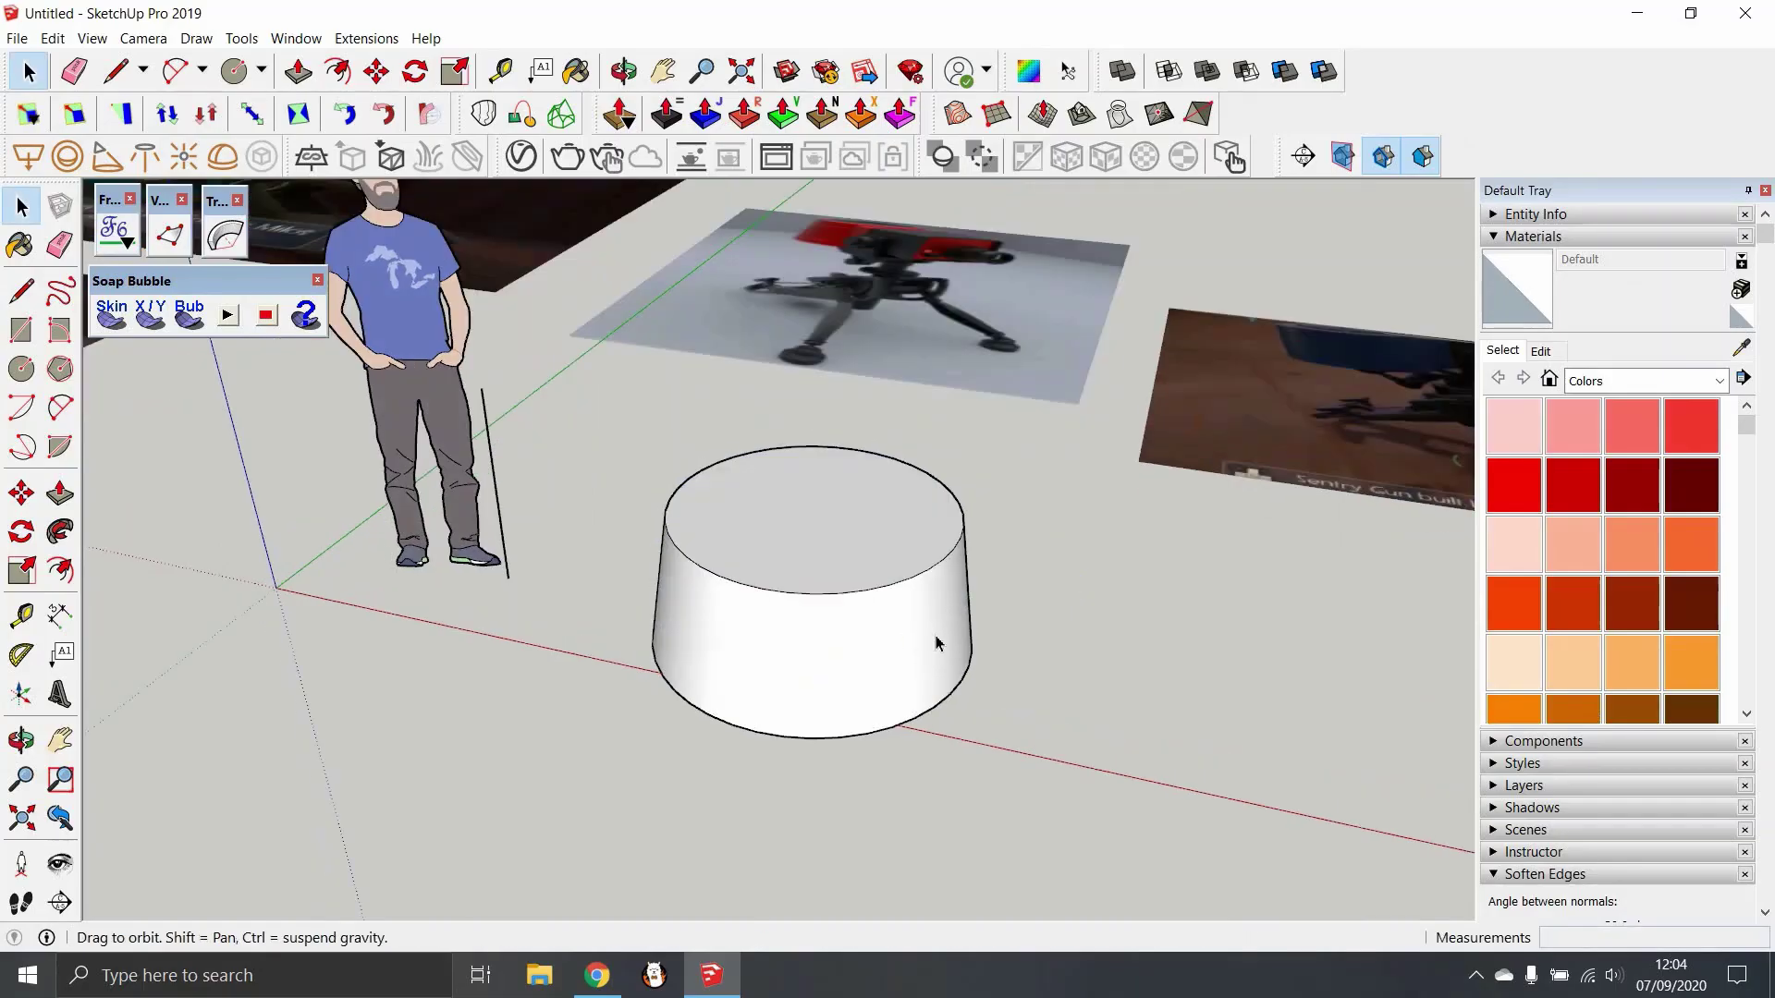
Draw a circle centred on the cylinder's top face
{"action": "key", "text": "h"}
{"action": "left_click_drag", "start_coordinate": [907, 594], "coordinate": [852, 696]}
{"action": "scroll", "coordinate": [739, 591], "scroll_direction": "up", "scroll_amount": 3}
{"action": "key", "text": "l"}
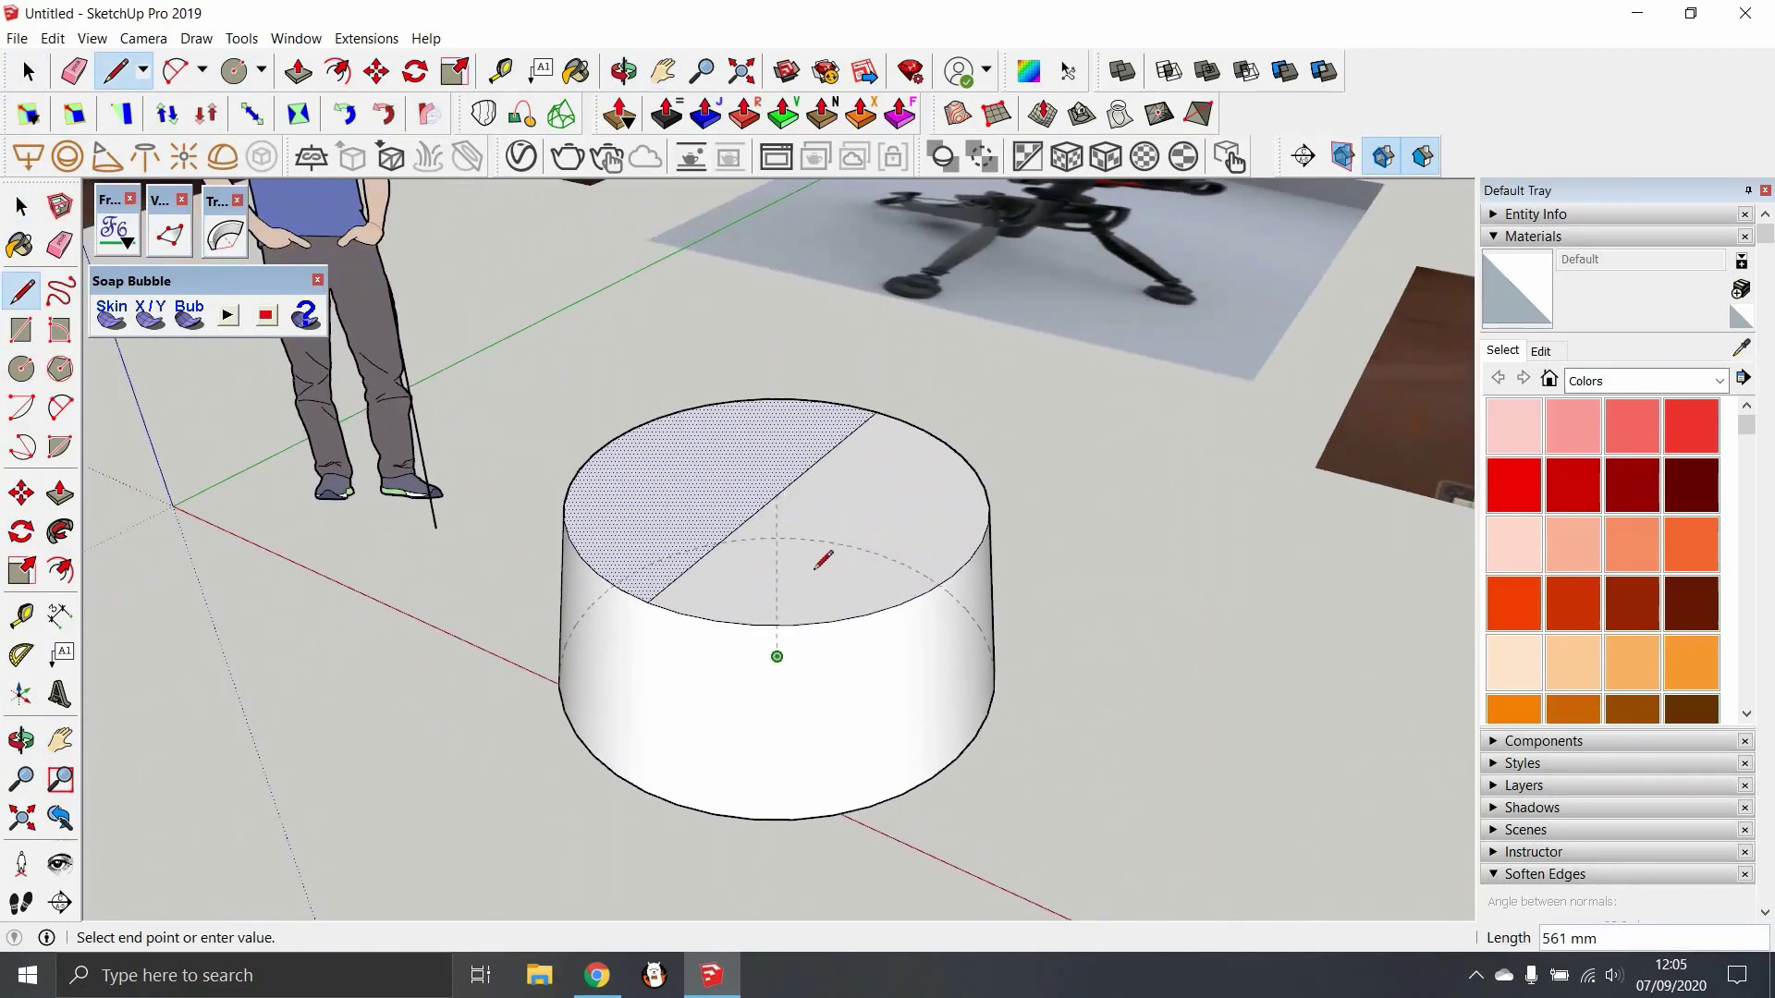
{"action": "key", "text": "c"}
{"action": "middle_click_drag", "start_coordinate": [824, 555], "coordinate": [780, 555]}
{"action": "left_click", "coordinate": [783, 562]}
Add a large circle and another circle on the cylinder to mark its rings
{"action": "middle_click_drag", "start_coordinate": [747, 679], "coordinate": [804, 349], "text": "shift"}
{"action": "left_click", "coordinate": [826, 342]}
{"action": "middle_click_drag", "start_coordinate": [940, 517], "coordinate": [1018, 666]}
{"action": "left_click", "coordinate": [877, 596]}
{"action": "middle_click_drag", "start_coordinate": [744, 667], "coordinate": [880, 588]}
{"action": "key", "text": "space"}
Thicken a side band of the cylinder outward with Joint Push Pull's Thicken mode
{"action": "key", "text": "c"}
{"action": "key", "text": "space"}
{"action": "left_click", "coordinate": [792, 578]}
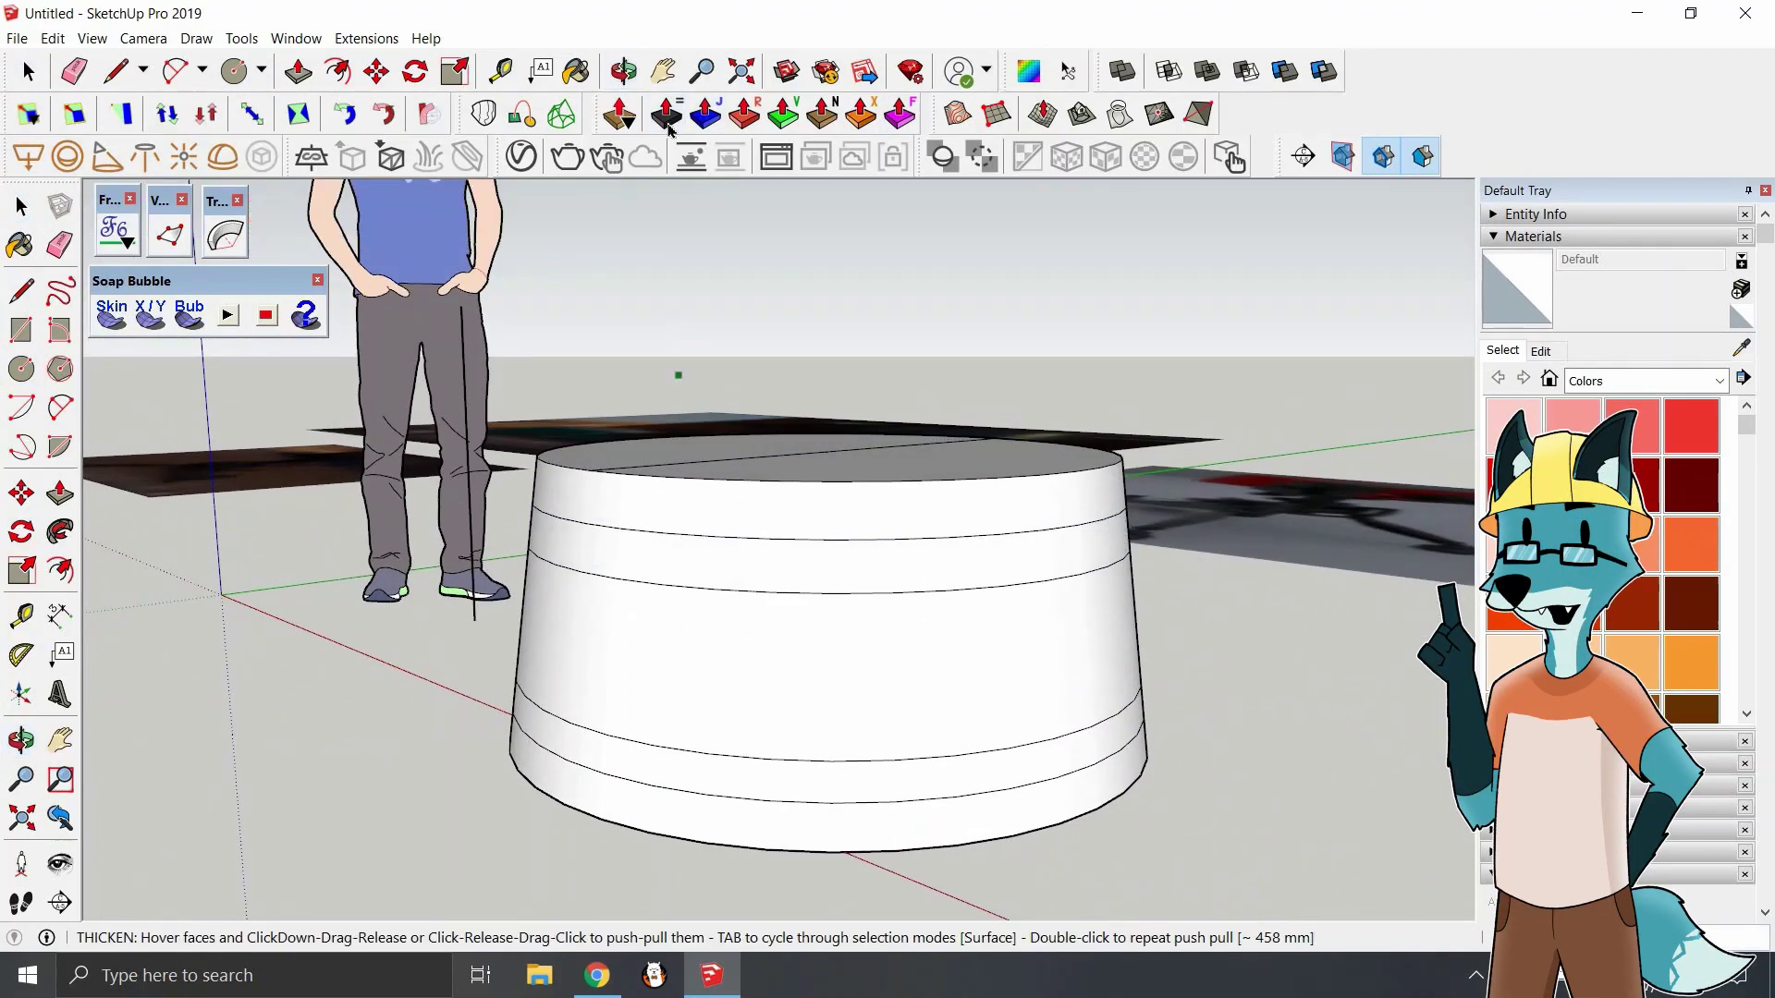
{"action": "left_click", "coordinate": [547, 668]}
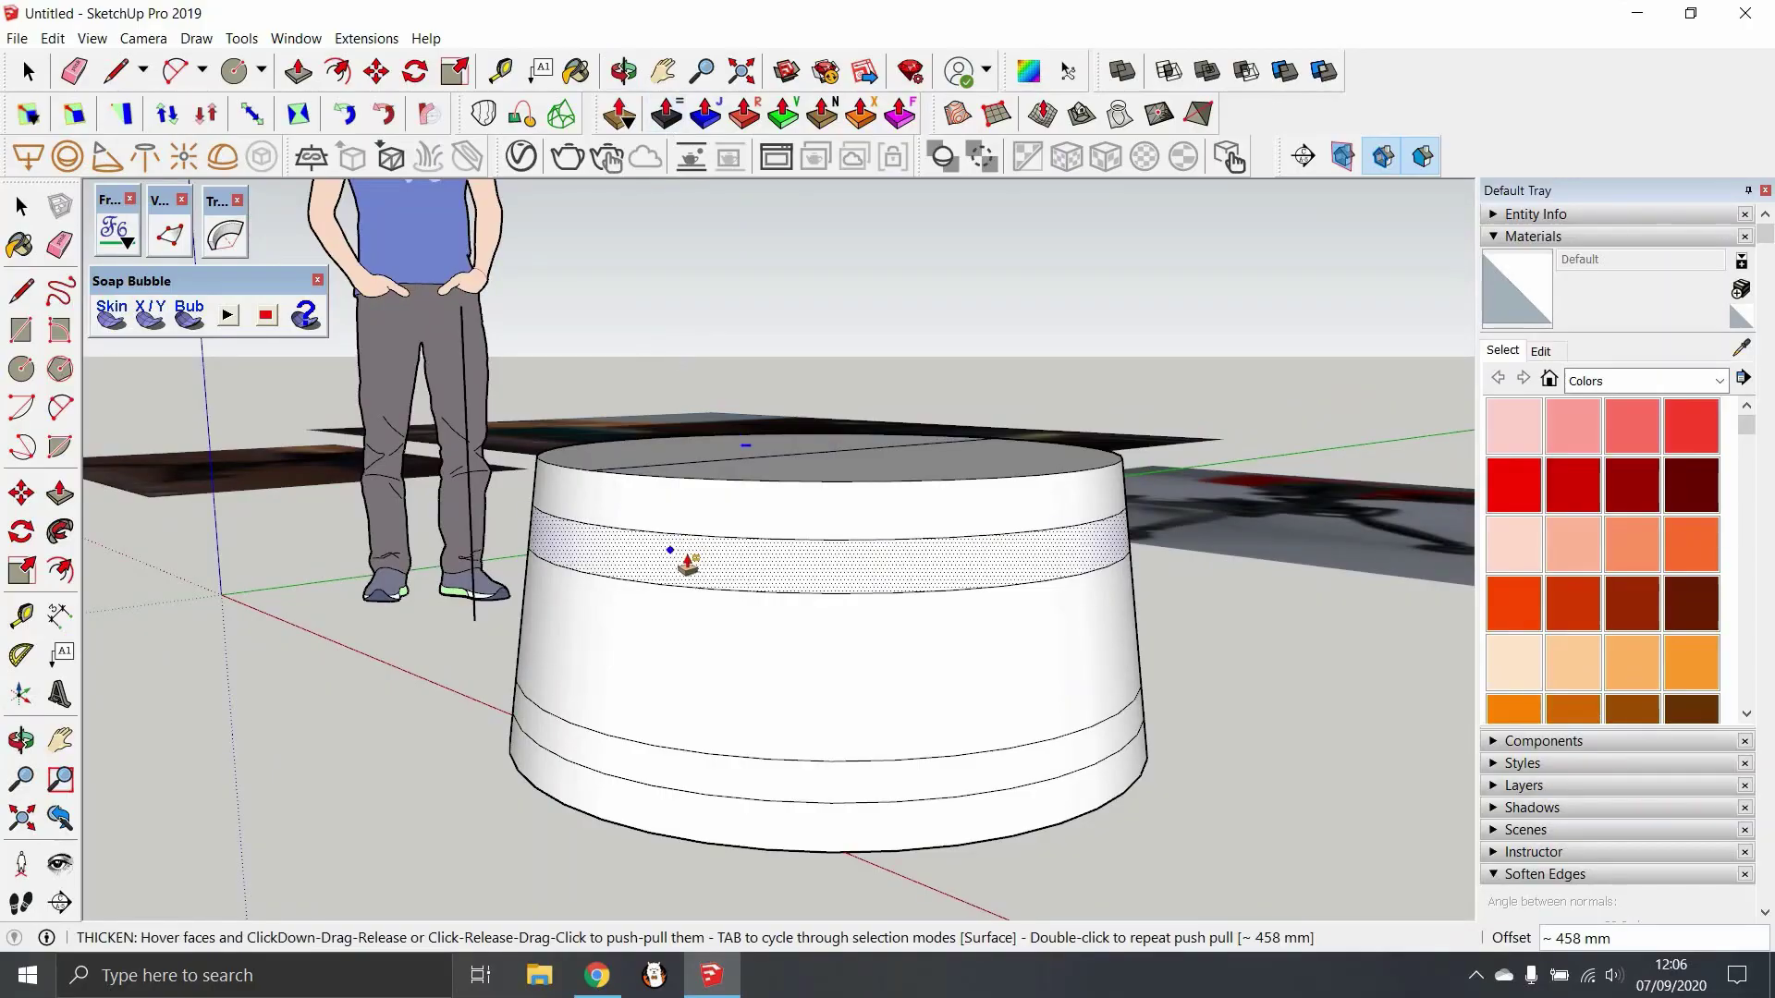
Thicken another cylinder band outward to form a second lip
{"action": "left_click", "coordinate": [667, 556]}
{"action": "left_click", "coordinate": [574, 563]}
{"action": "left_click", "coordinate": [542, 499]}
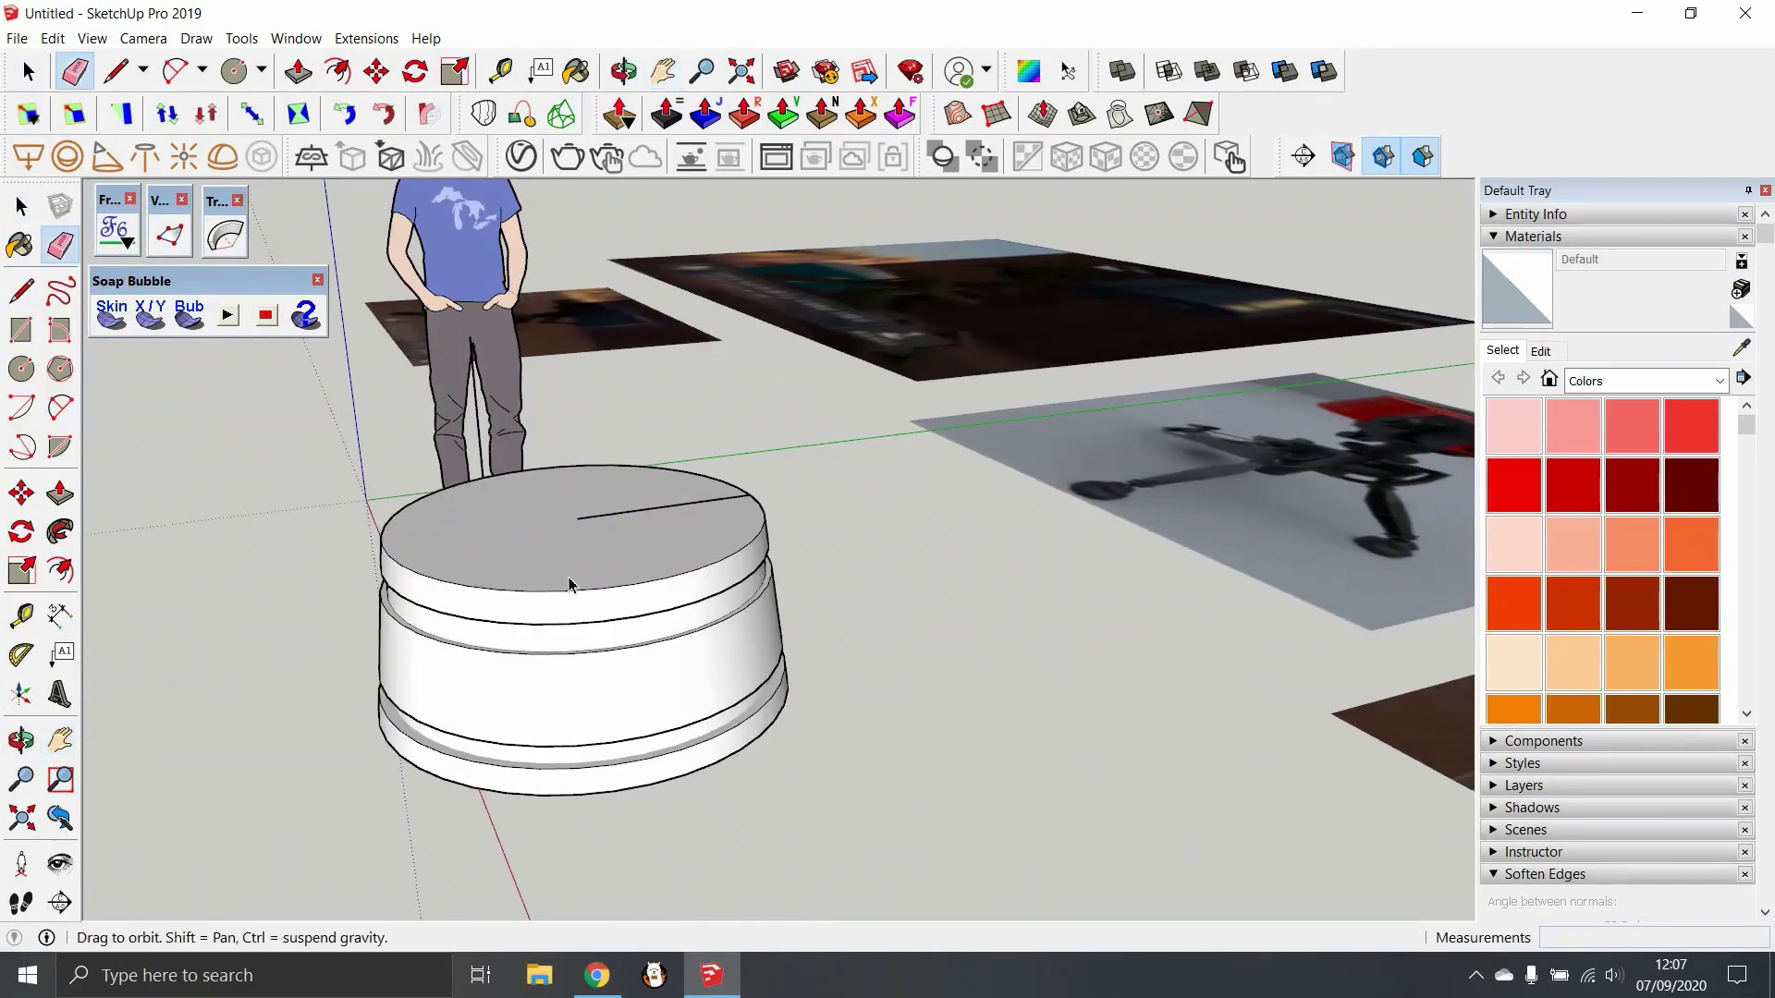
Select the whole cylinder and run Extensions > CleanUp³ > Clean with Last Settings
{"action": "triple_click", "coordinate": [573, 666]}
{"action": "left_click", "coordinate": [366, 38]}
{"action": "mouse_move", "coordinate": [459, 126]}
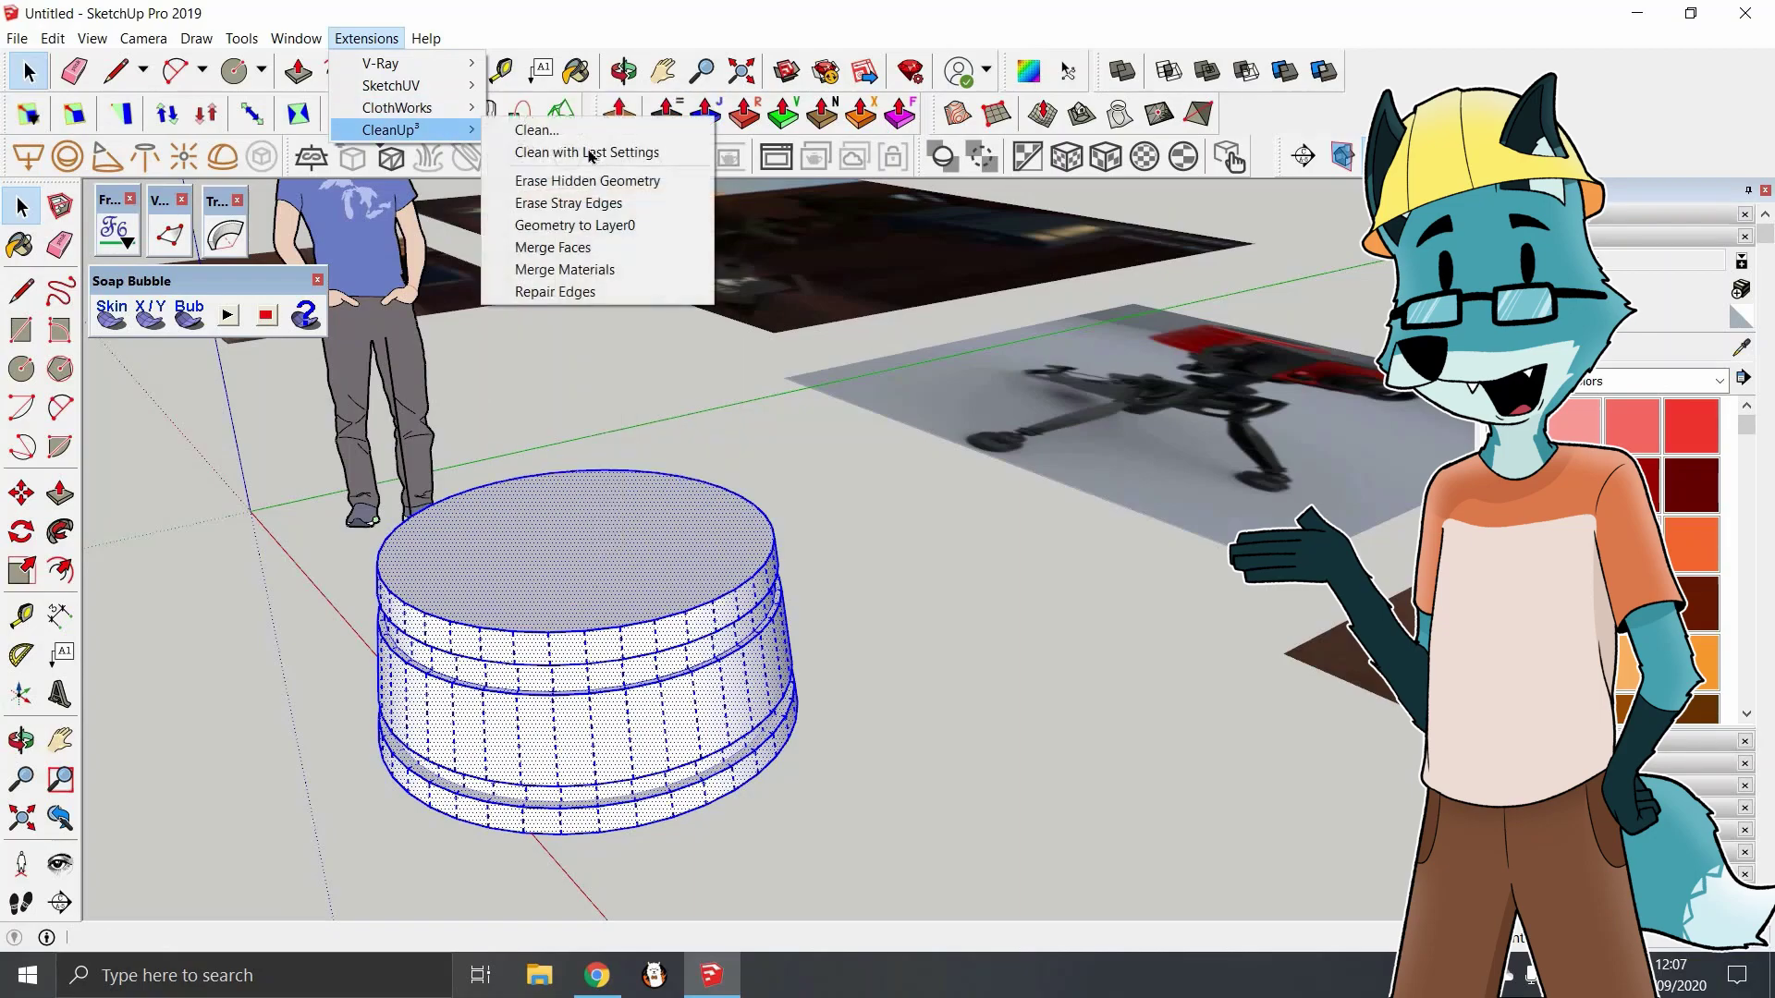
{"action": "left_click", "coordinate": [1121, 606]}
{"action": "scroll", "coordinate": [859, 647], "scroll_direction": "up", "scroll_amount": 10}
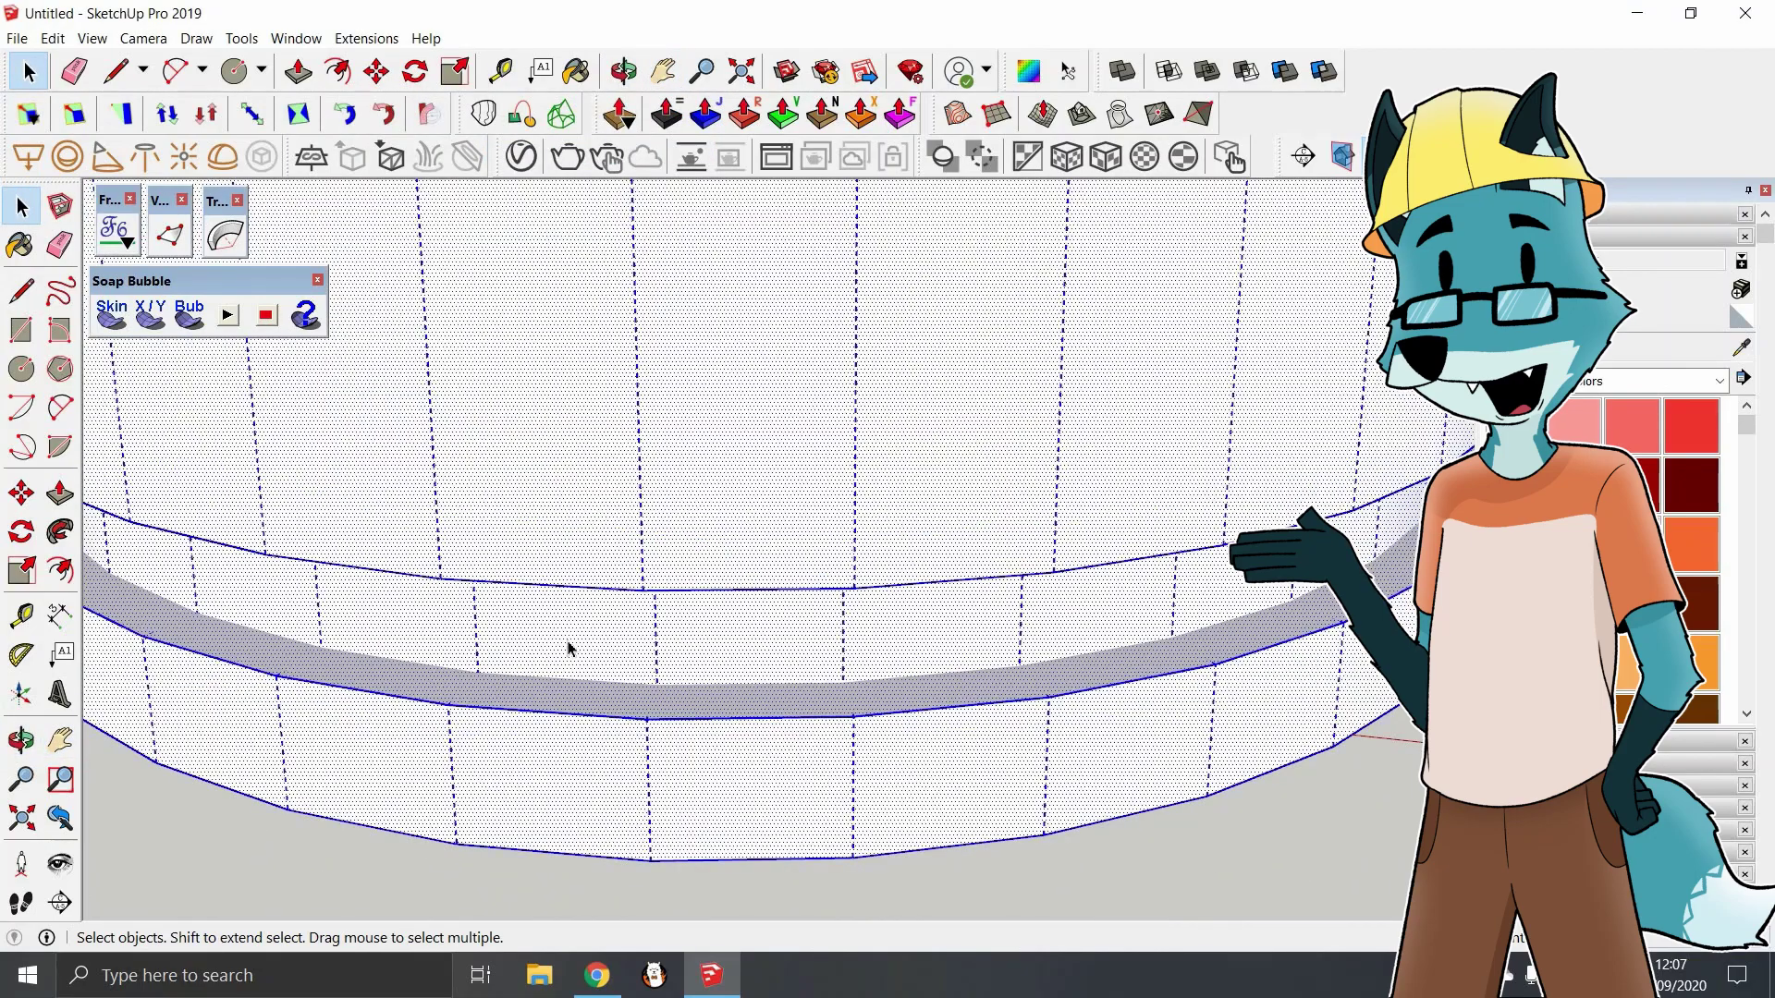
Orbit, pan and zoom to inspect the cleaned cylinder from above
{"action": "key", "text": "l"}
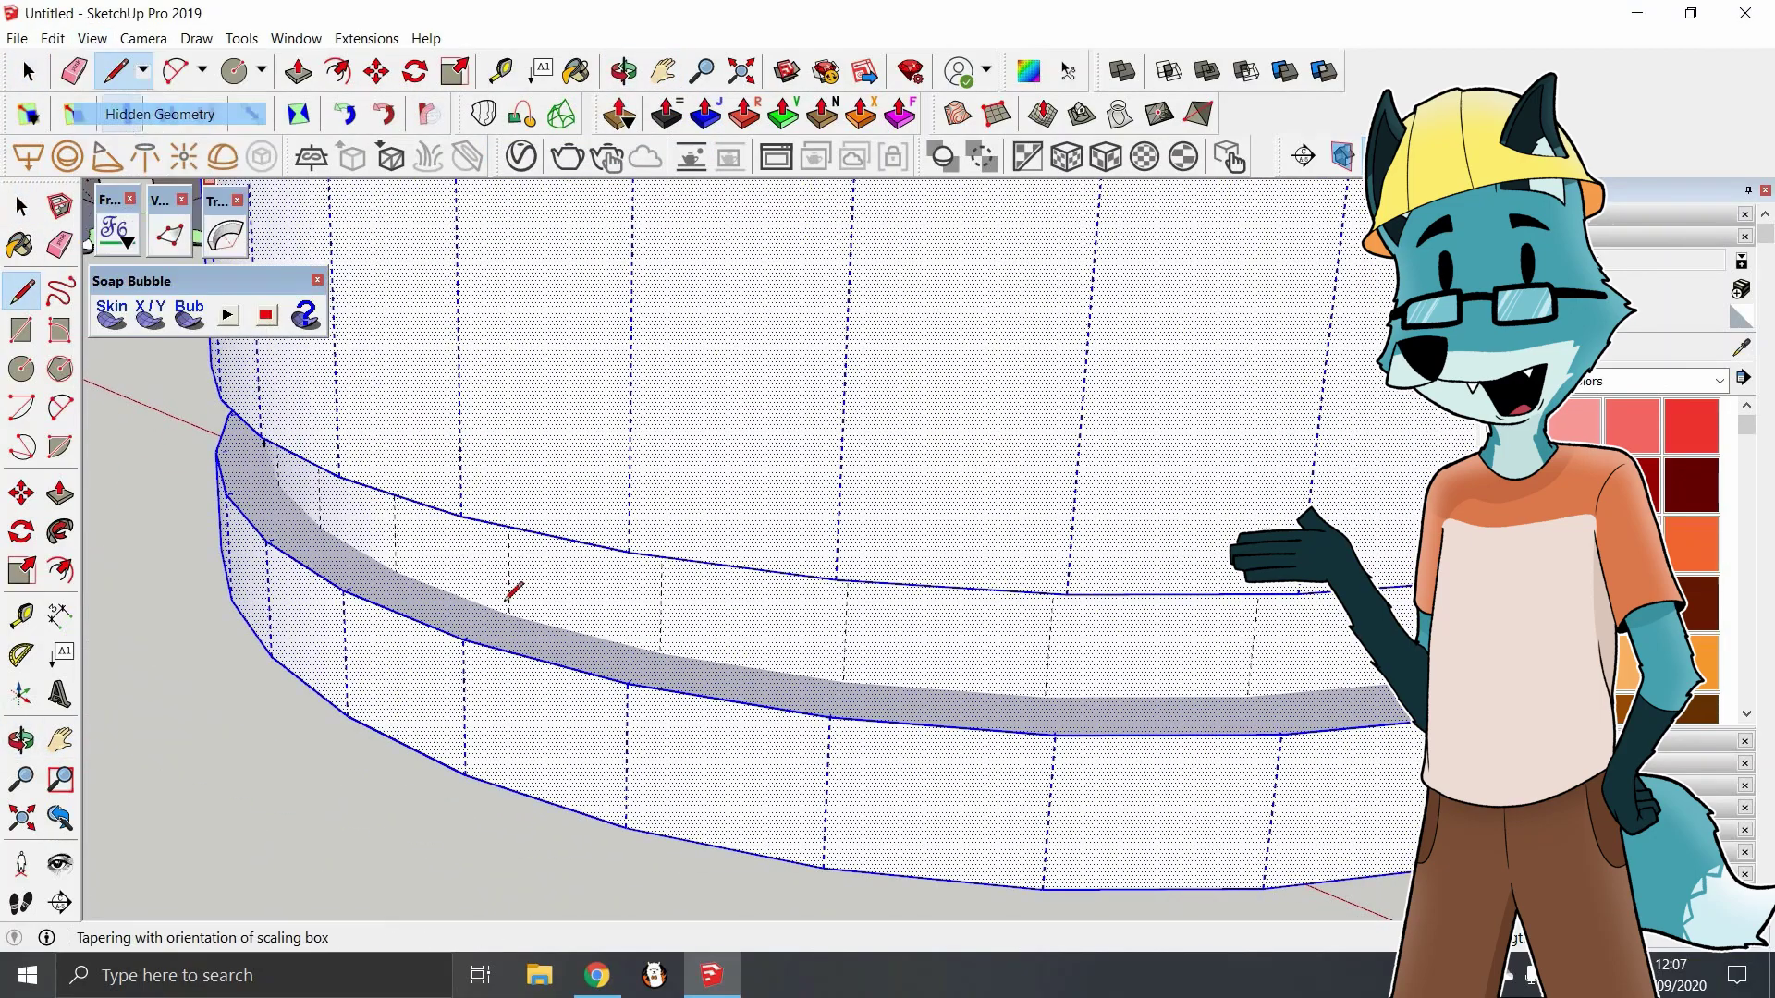
{"action": "key", "text": "space"}
{"action": "middle_click_drag", "start_coordinate": [662, 662], "coordinate": [666, 590]}
{"action": "scroll", "coordinate": [994, 764], "scroll_direction": "down", "scroll_amount": 8}
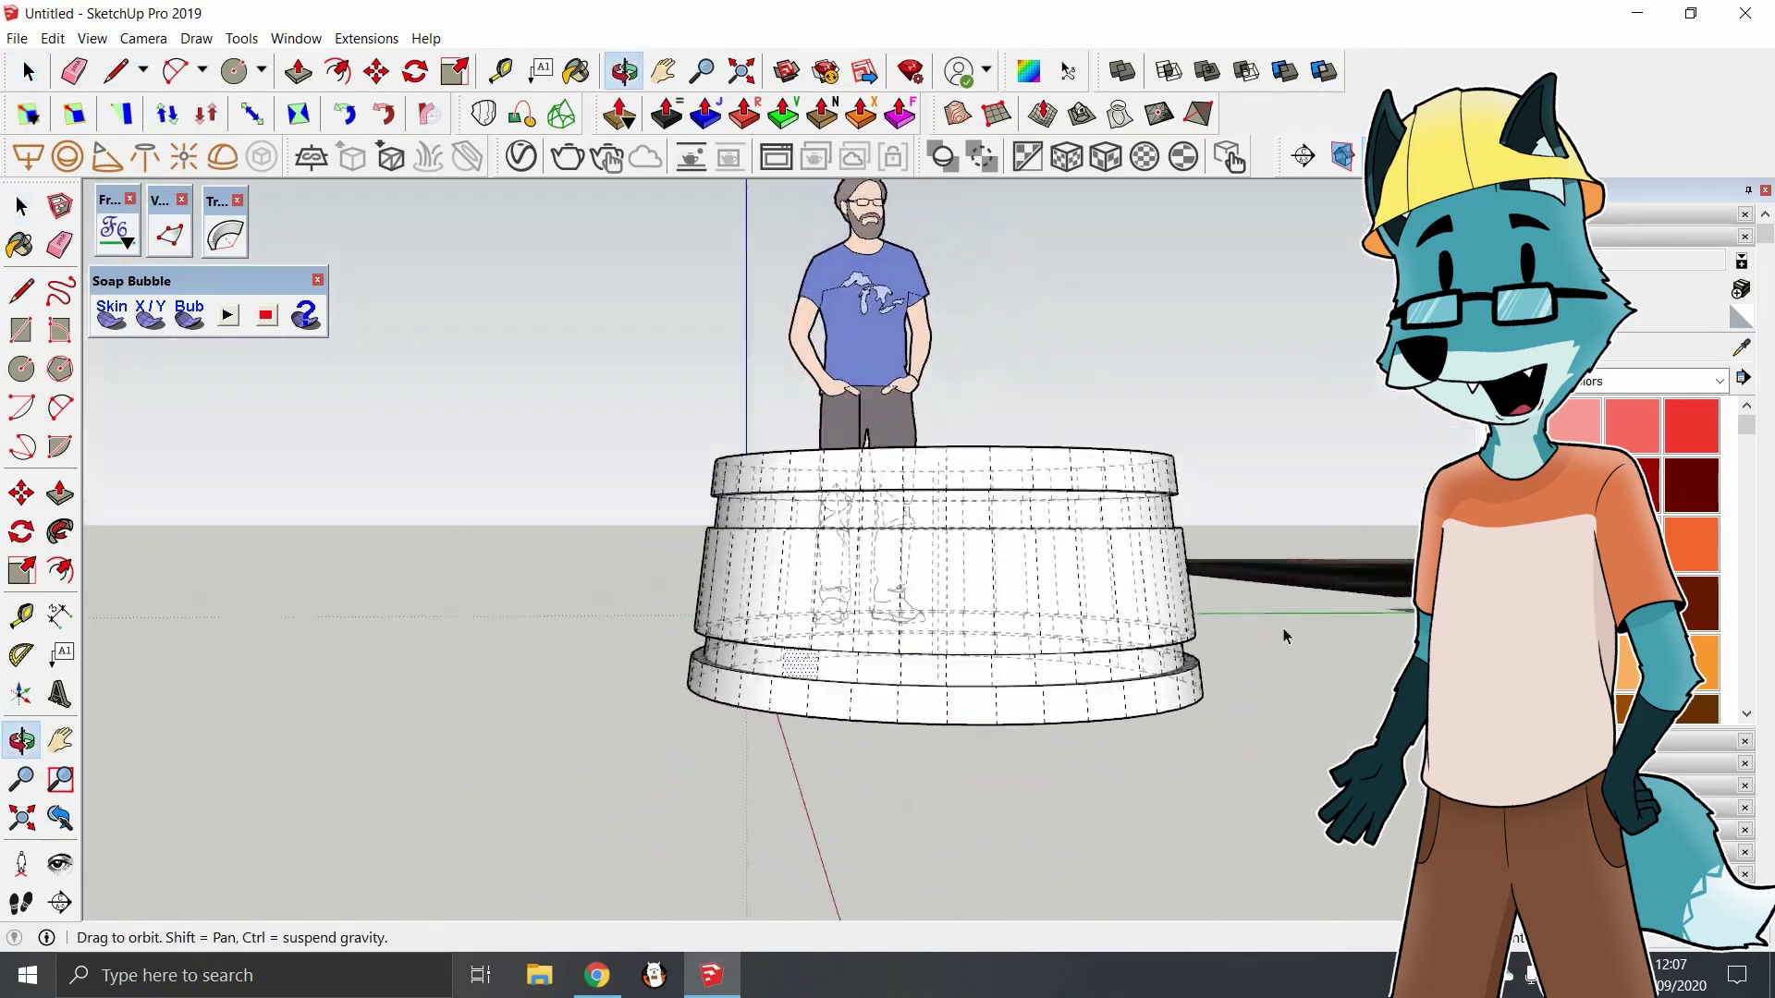
{"action": "key", "text": "space"}
{"action": "scroll", "coordinate": [1284, 636], "scroll_direction": "down", "scroll_amount": 5}
{"action": "middle_click_drag", "start_coordinate": [1284, 636], "coordinate": [591, 398], "text": "shift"}
{"action": "right_click", "coordinate": [592, 397]}
{"action": "key", "text": "Escape"}
{"action": "scroll", "coordinate": [993, 835], "scroll_direction": "up", "scroll_amount": 5}
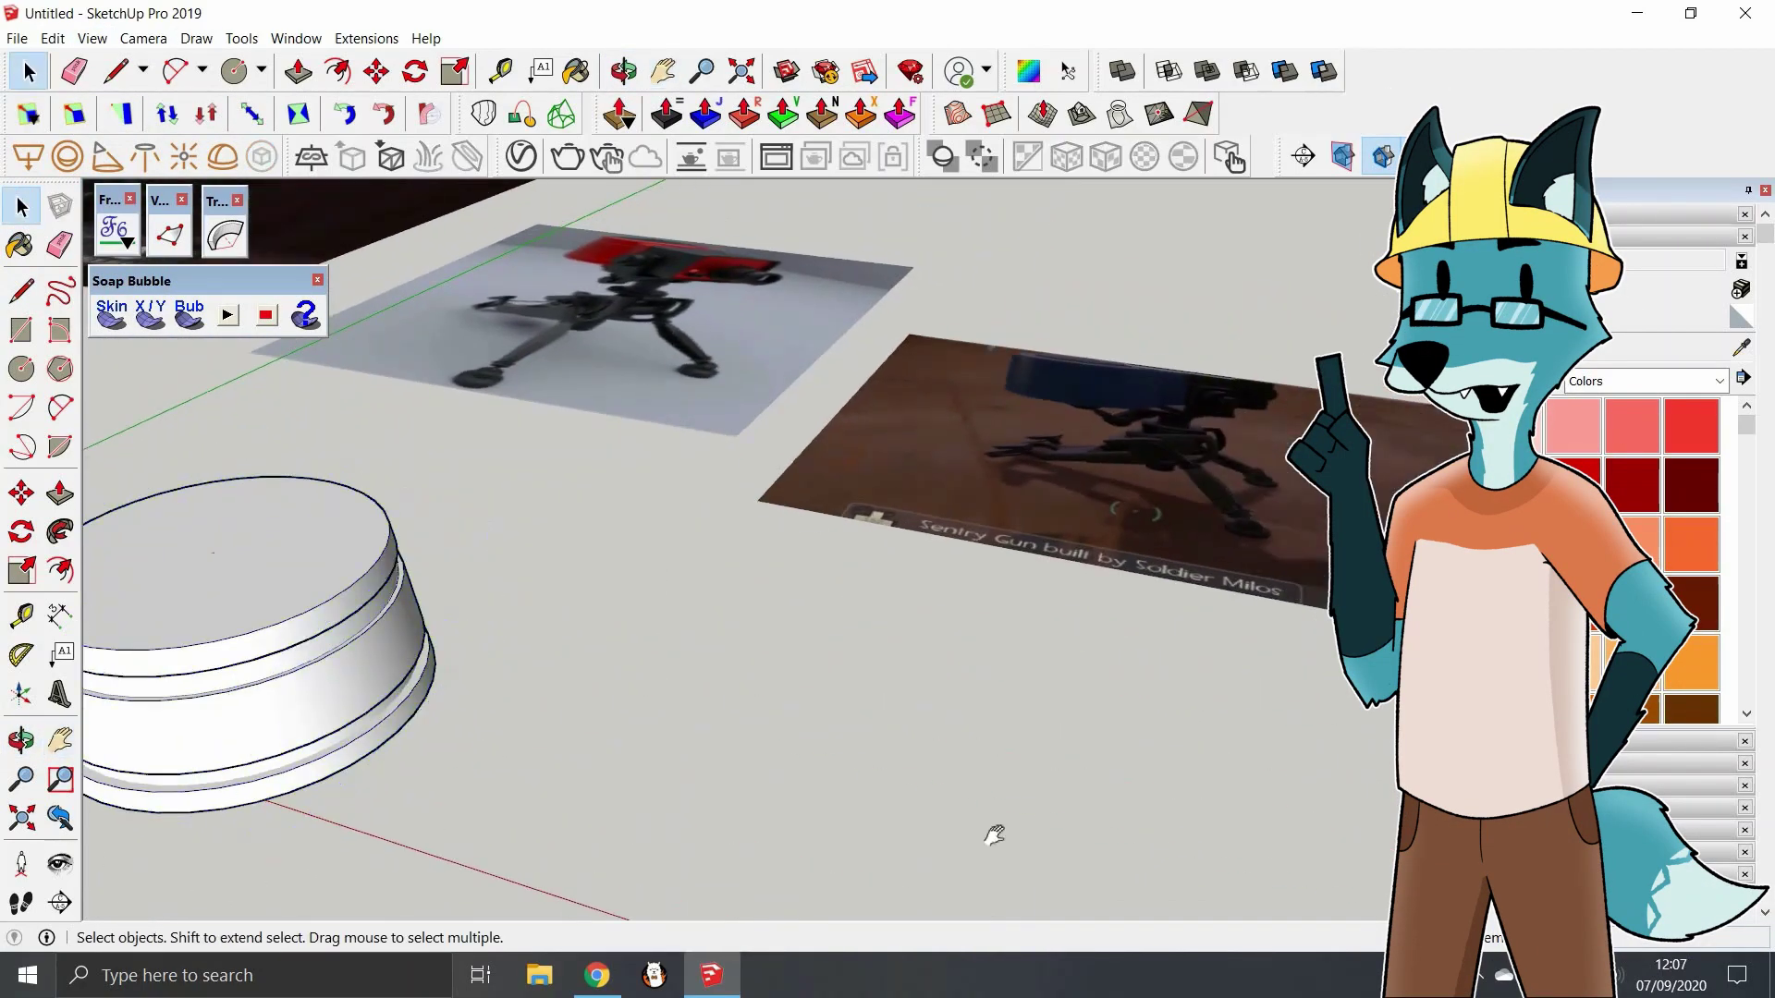
{"action": "middle_click_drag", "start_coordinate": [993, 835], "coordinate": [860, 678]}
Select the rectangle and bring it into close view beside the cylinder
{"action": "key", "text": "space"}
{"action": "left_click", "coordinate": [860, 678]}
{"action": "key", "text": "m"}
{"action": "mouse_move", "coordinate": [985, 743]}
{"action": "middle_mouse_down"}
{"action": "mouse_move", "coordinate": [906, 638]}
{"action": "mouse_move", "coordinate": [647, 463]}
{"action": "middle_mouse_up"}
Save the model to the Desktop as 'Sentry level 1'
{"action": "key", "text": "ctrl+s"}
{"action": "left_click", "coordinate": [79, 242]}
{"action": "type", "text": "Sentry level 1"}
{"action": "key", "text": "Return"}
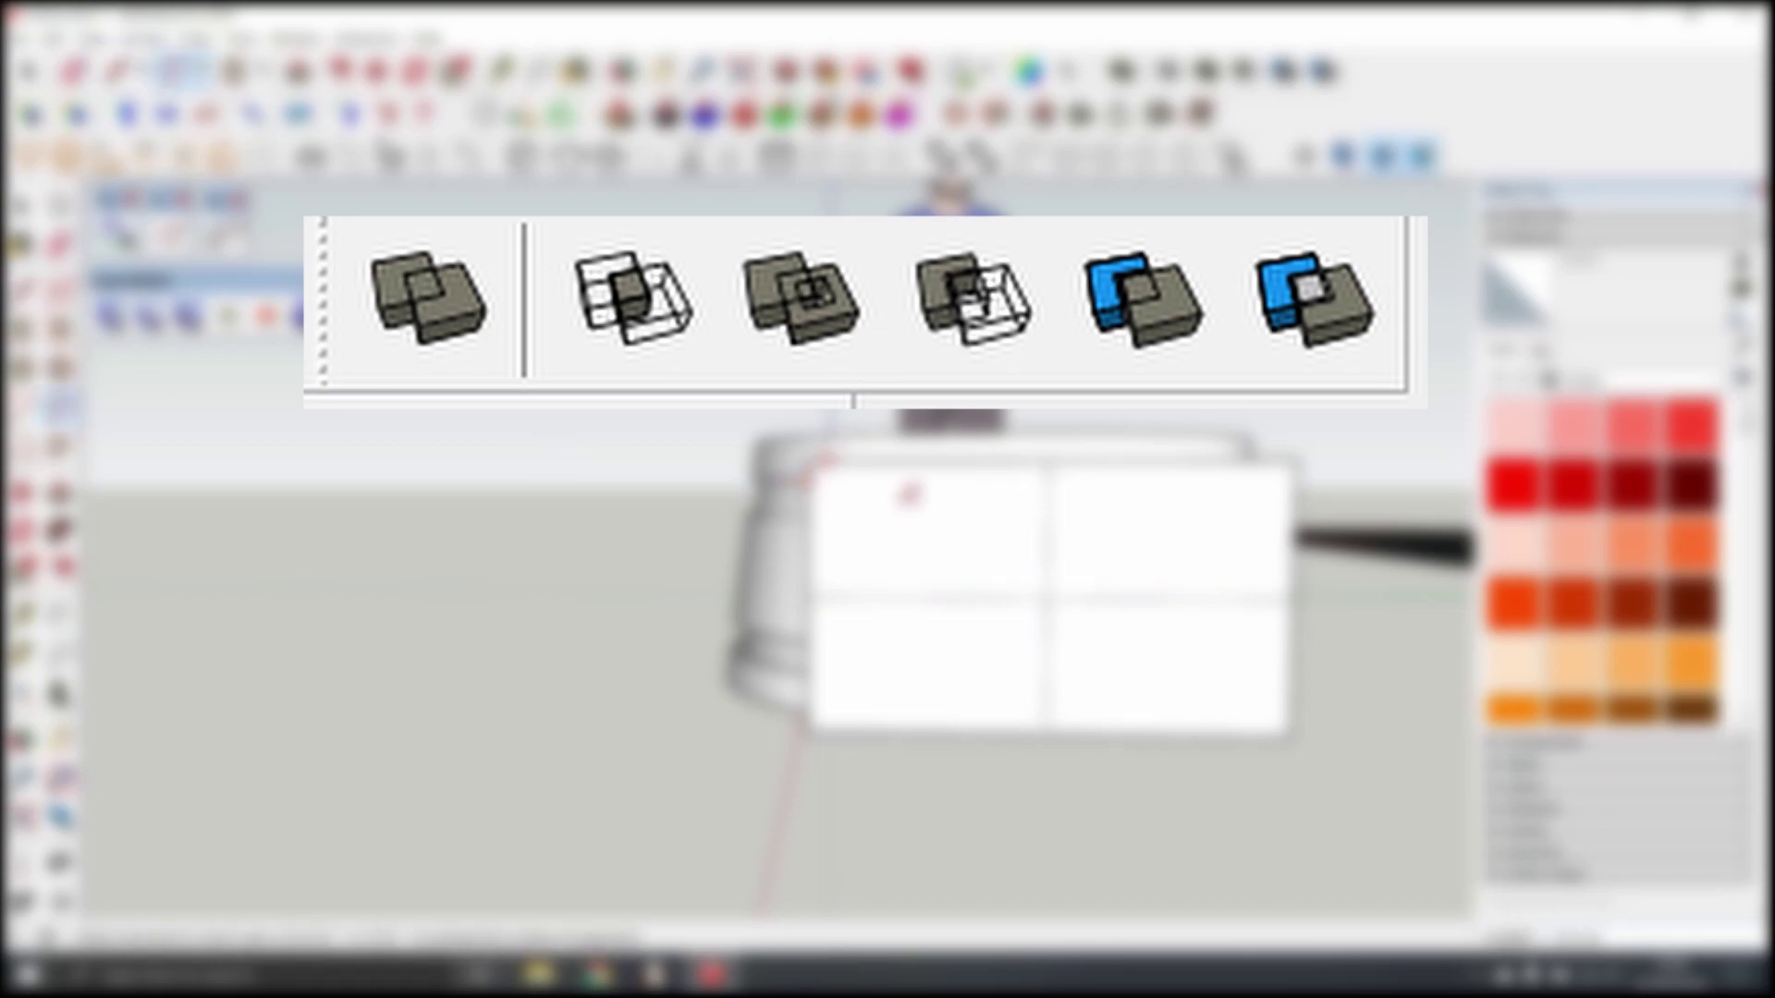
{"action": "scroll", "coordinate": [853, 575], "scroll_direction": "up", "scroll_amount": 1}
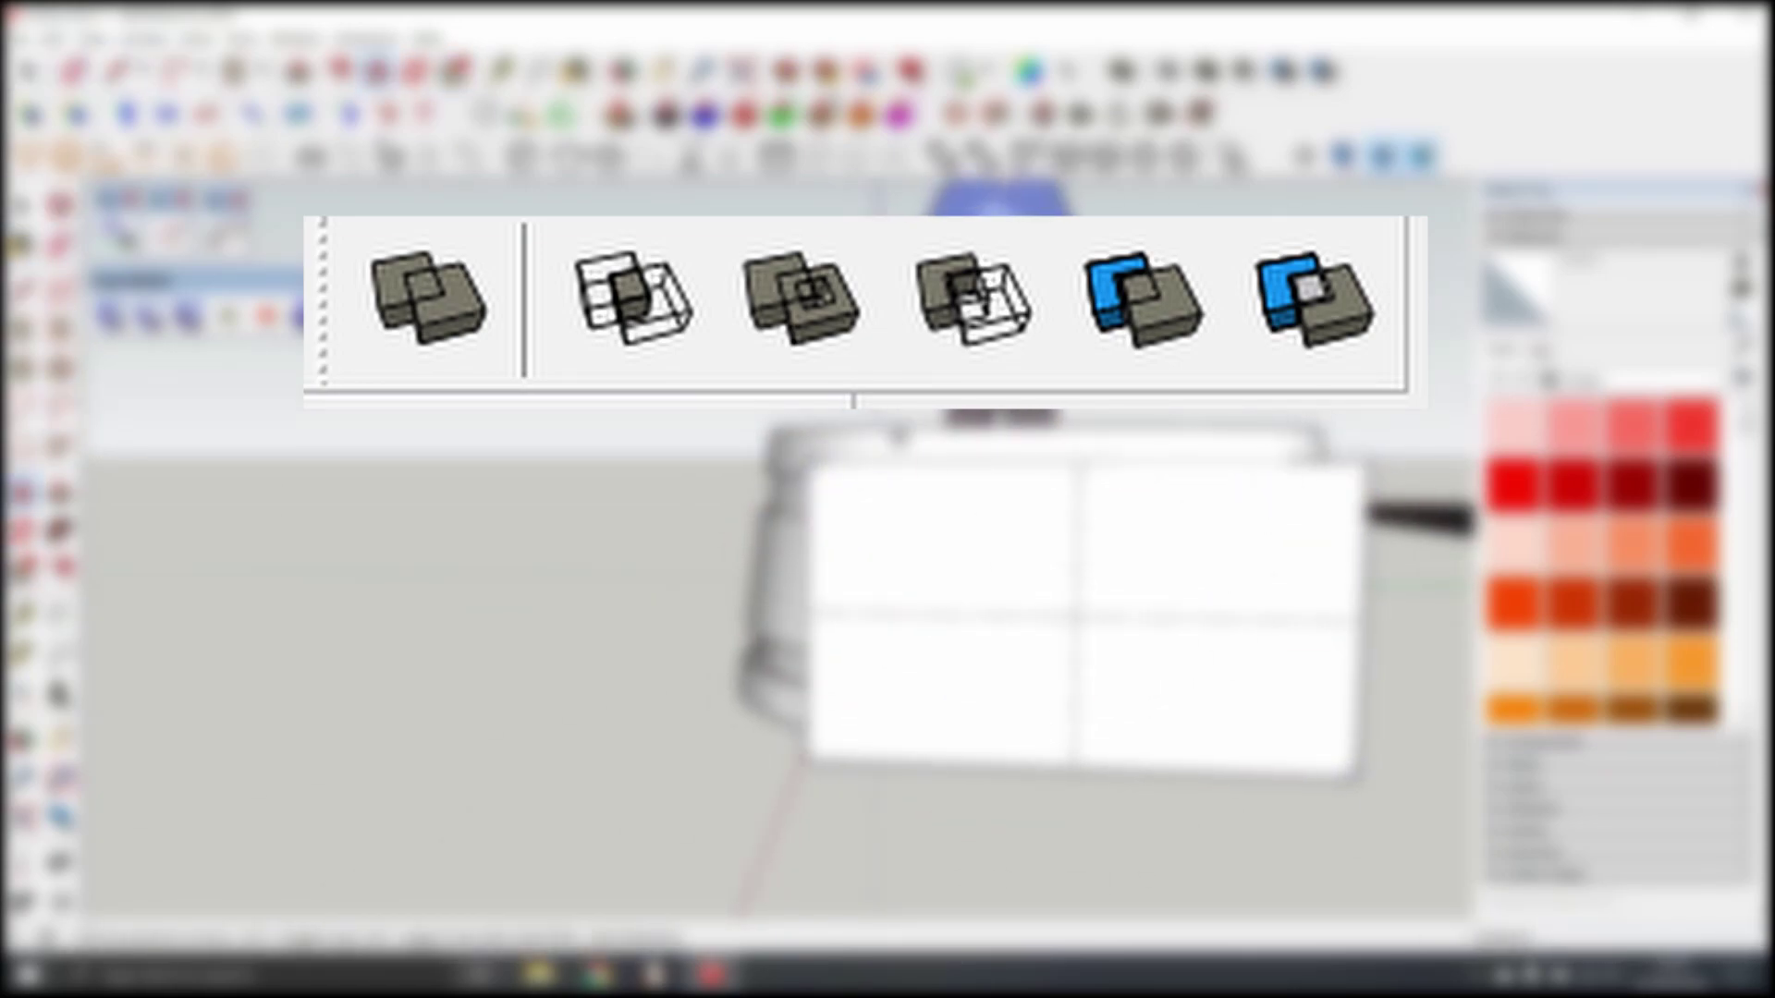
{"action": "scroll", "coordinate": [412, 463], "scroll_direction": "up", "scroll_amount": 2}
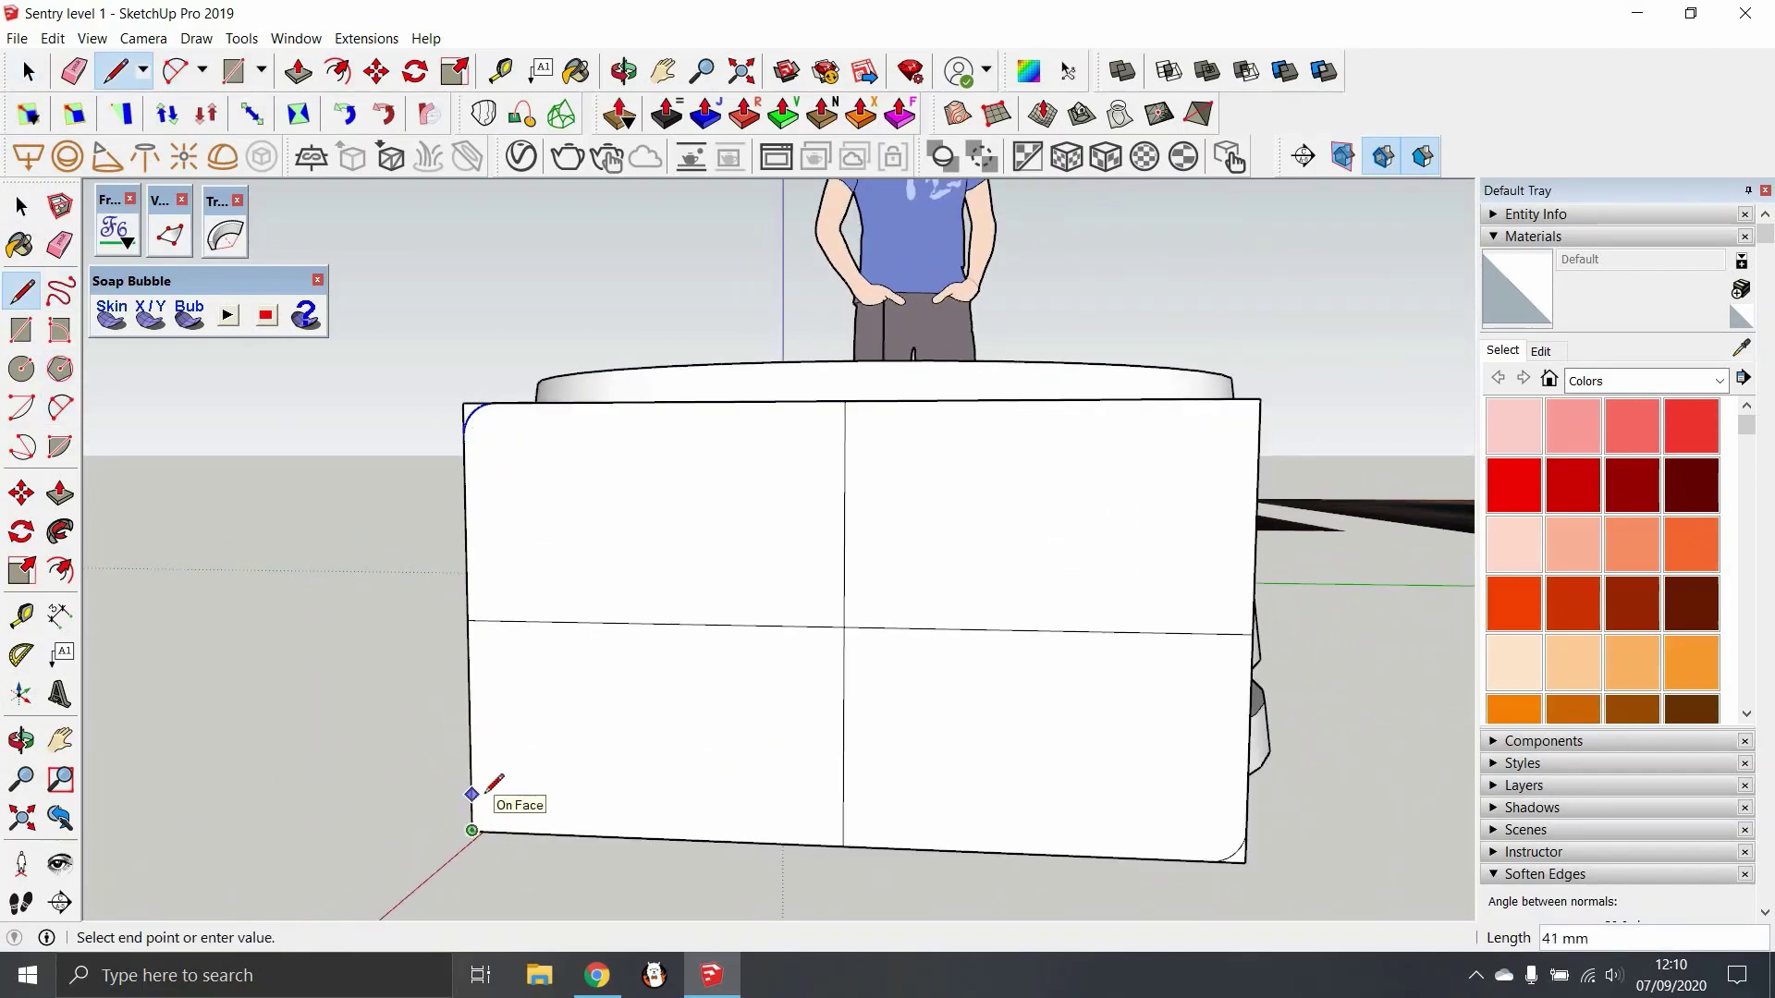
Pull the rectangle into a thin slab and move it up about 180 mm
{"action": "key", "text": "l"}
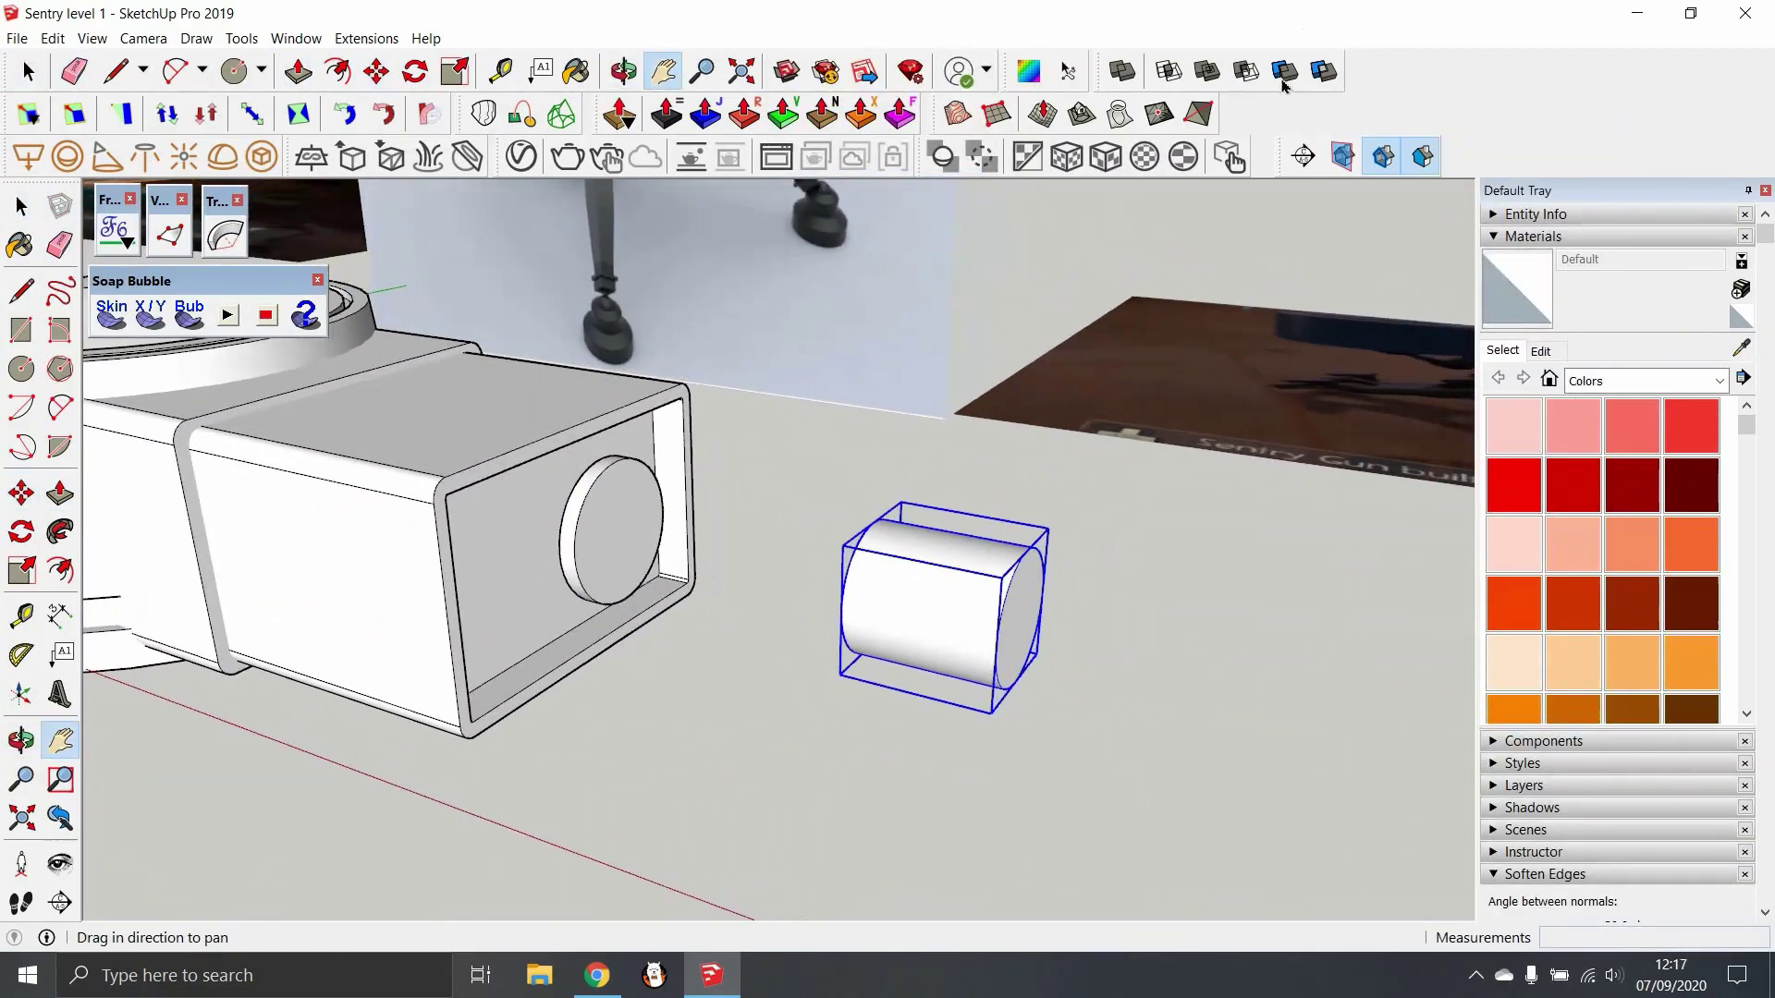
{"action": "key", "text": "space"}
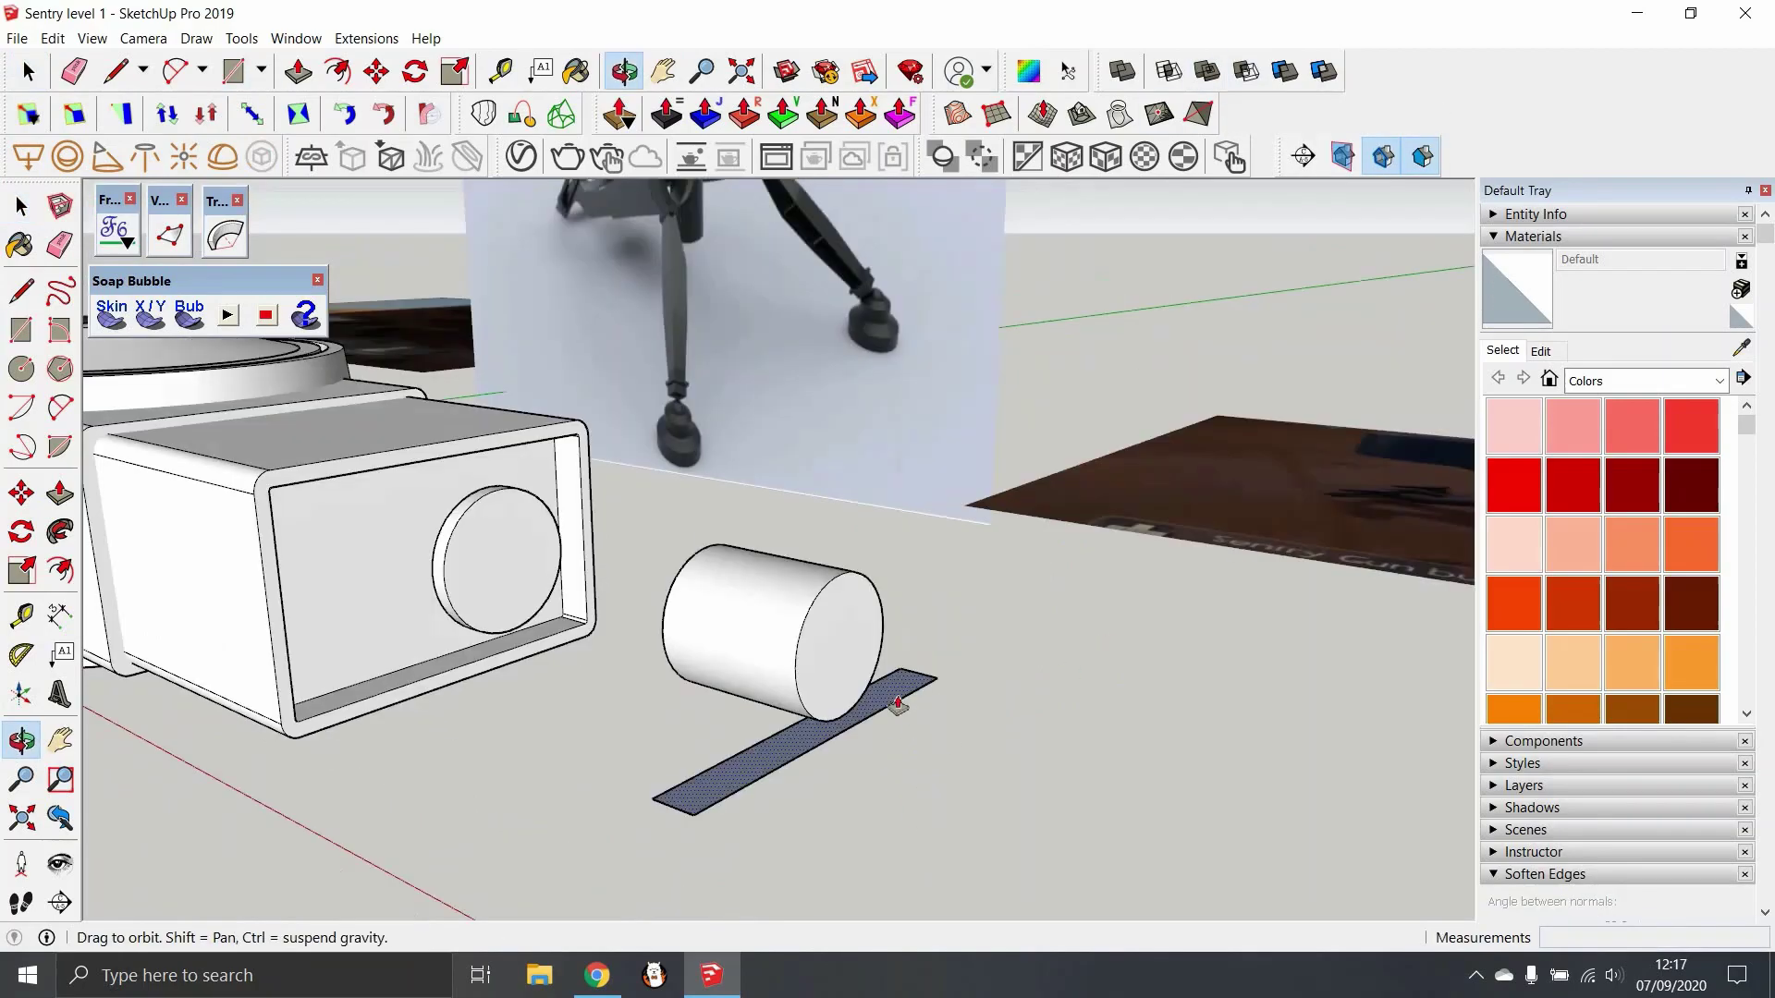
{"action": "key", "text": "p"}
{"action": "left_click_drag", "start_coordinate": [898, 705], "coordinate": [901, 695]}
{"action": "key", "text": "m"}
{"action": "left_click", "coordinate": [902, 546]}
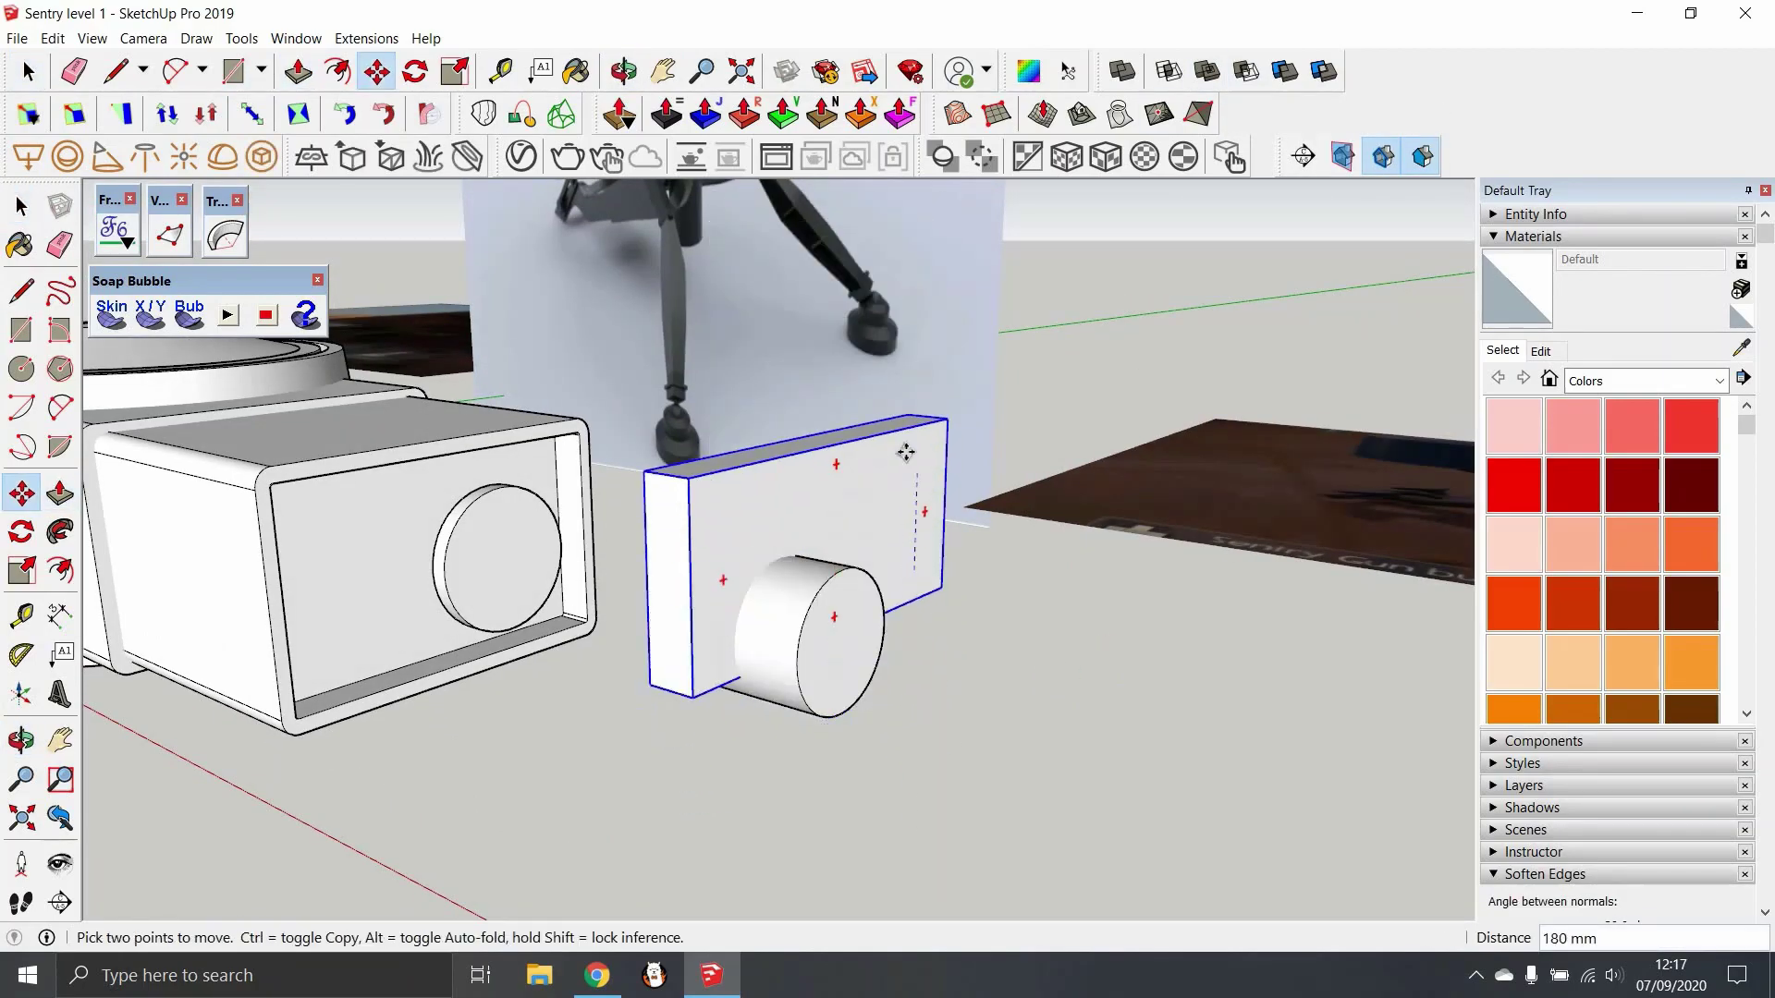
{"action": "left_click", "coordinate": [841, 644]}
Scale the slab and slide the cylinder piece along the red axis
{"action": "key", "text": "f"}
{"action": "middle_click_drag", "start_coordinate": [704, 516], "coordinate": [994, 483]}
{"action": "key", "text": "s"}
{"action": "key", "text": "m"}
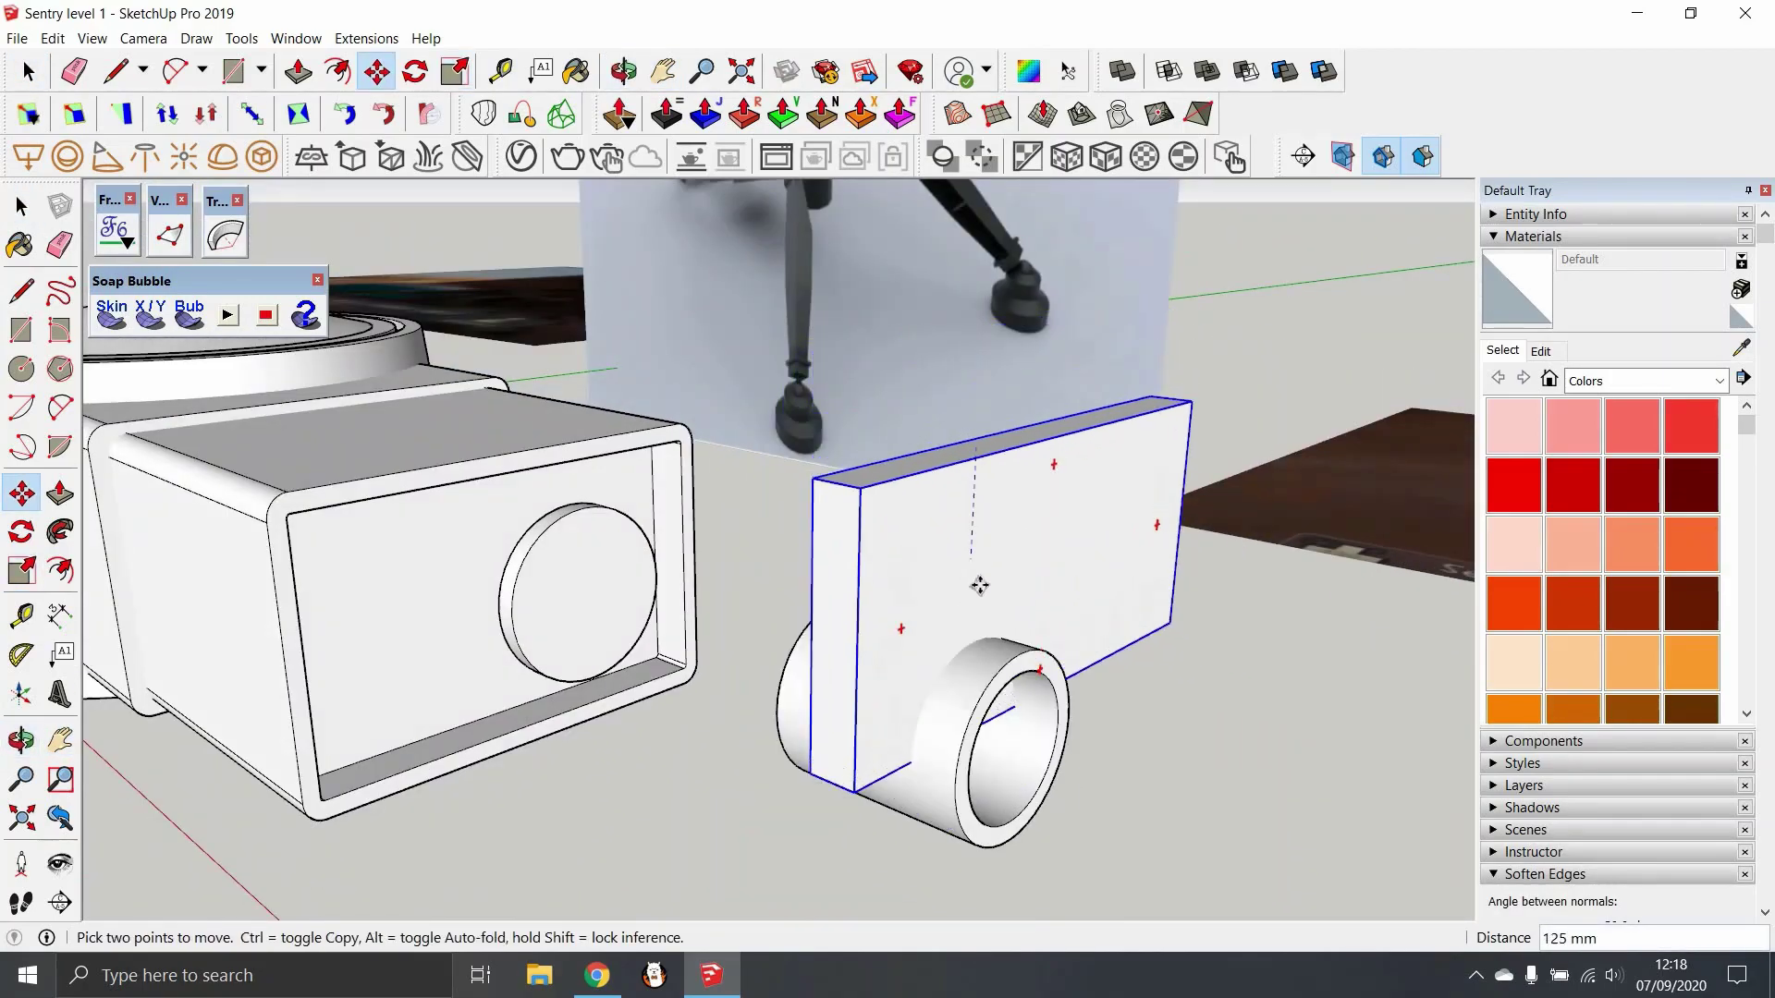
{"action": "middle_click_drag", "start_coordinate": [979, 585], "coordinate": [1017, 388]}
{"action": "middle_click_drag", "start_coordinate": [1155, 388], "coordinate": [471, 475]}
{"action": "key", "text": "m"}
{"action": "left_click", "coordinate": [472, 475]}
{"action": "middle_click_drag", "start_coordinate": [764, 424], "coordinate": [1008, 319], "text": "shift"}
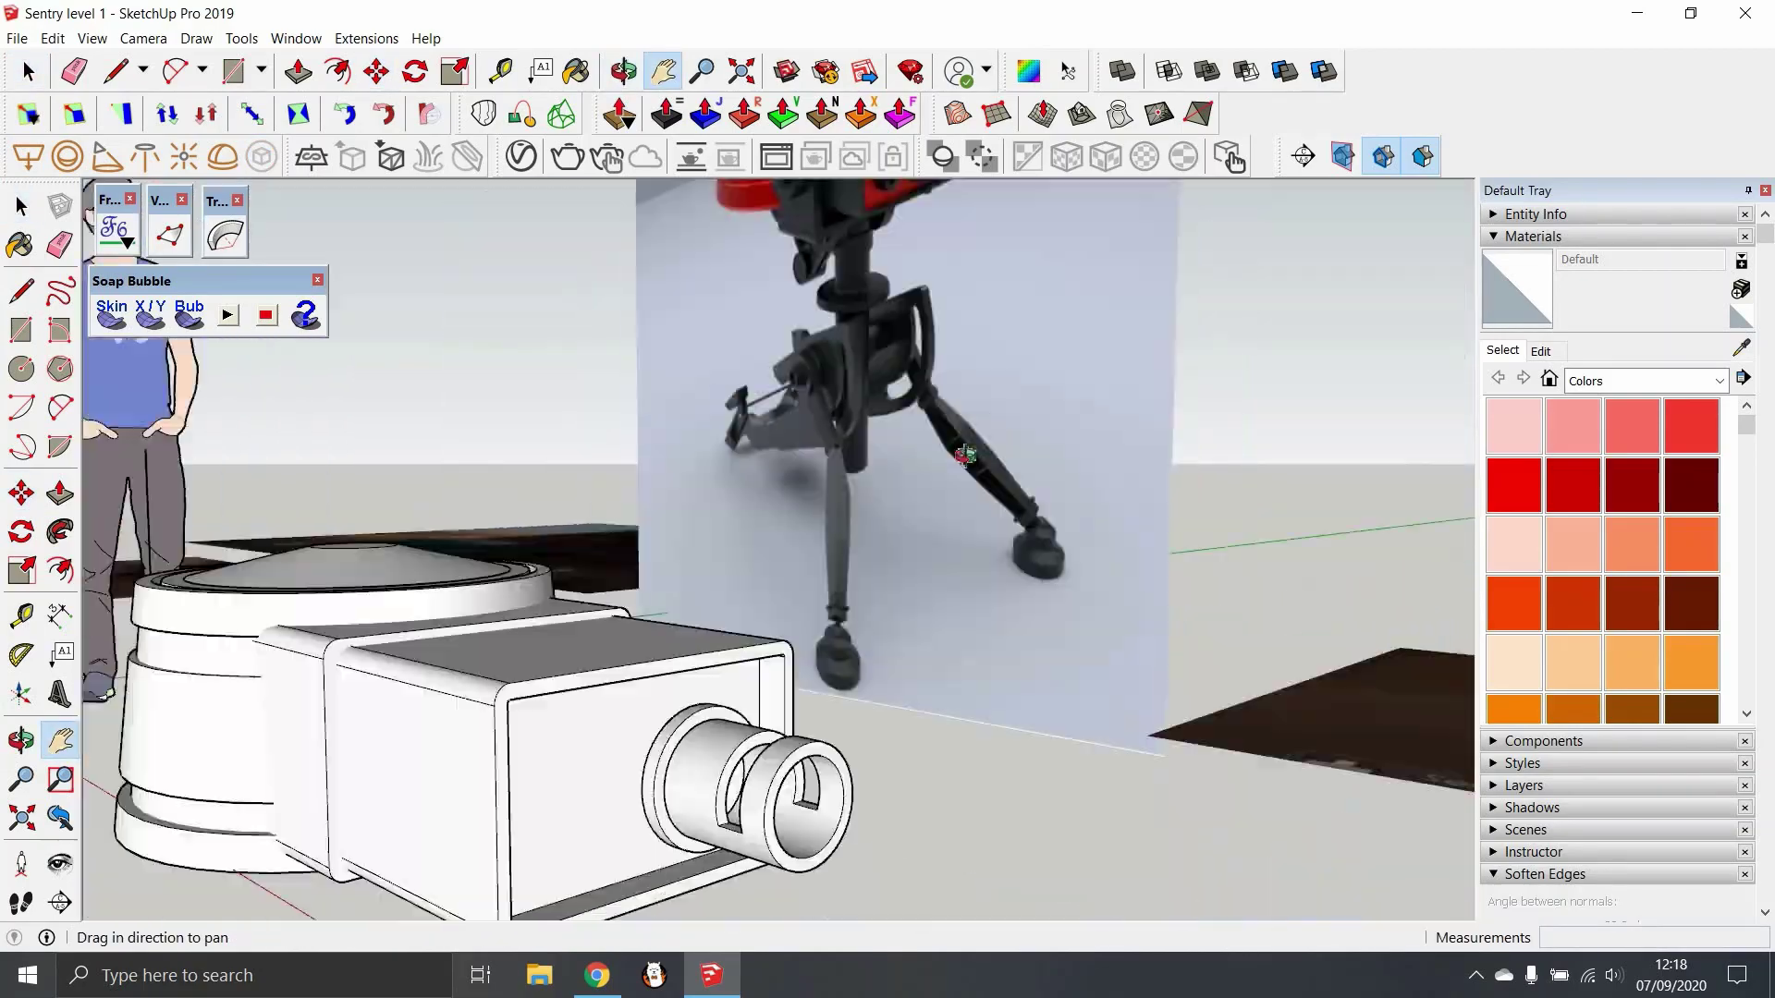
{"action": "scroll", "coordinate": [674, 566], "scroll_direction": "up", "scroll_amount": 5}
Draw an arc notch inside the small front circle and push/pull it
{"action": "middle_click_drag", "start_coordinate": [674, 566], "coordinate": [593, 511]}
{"action": "key", "text": "c"}
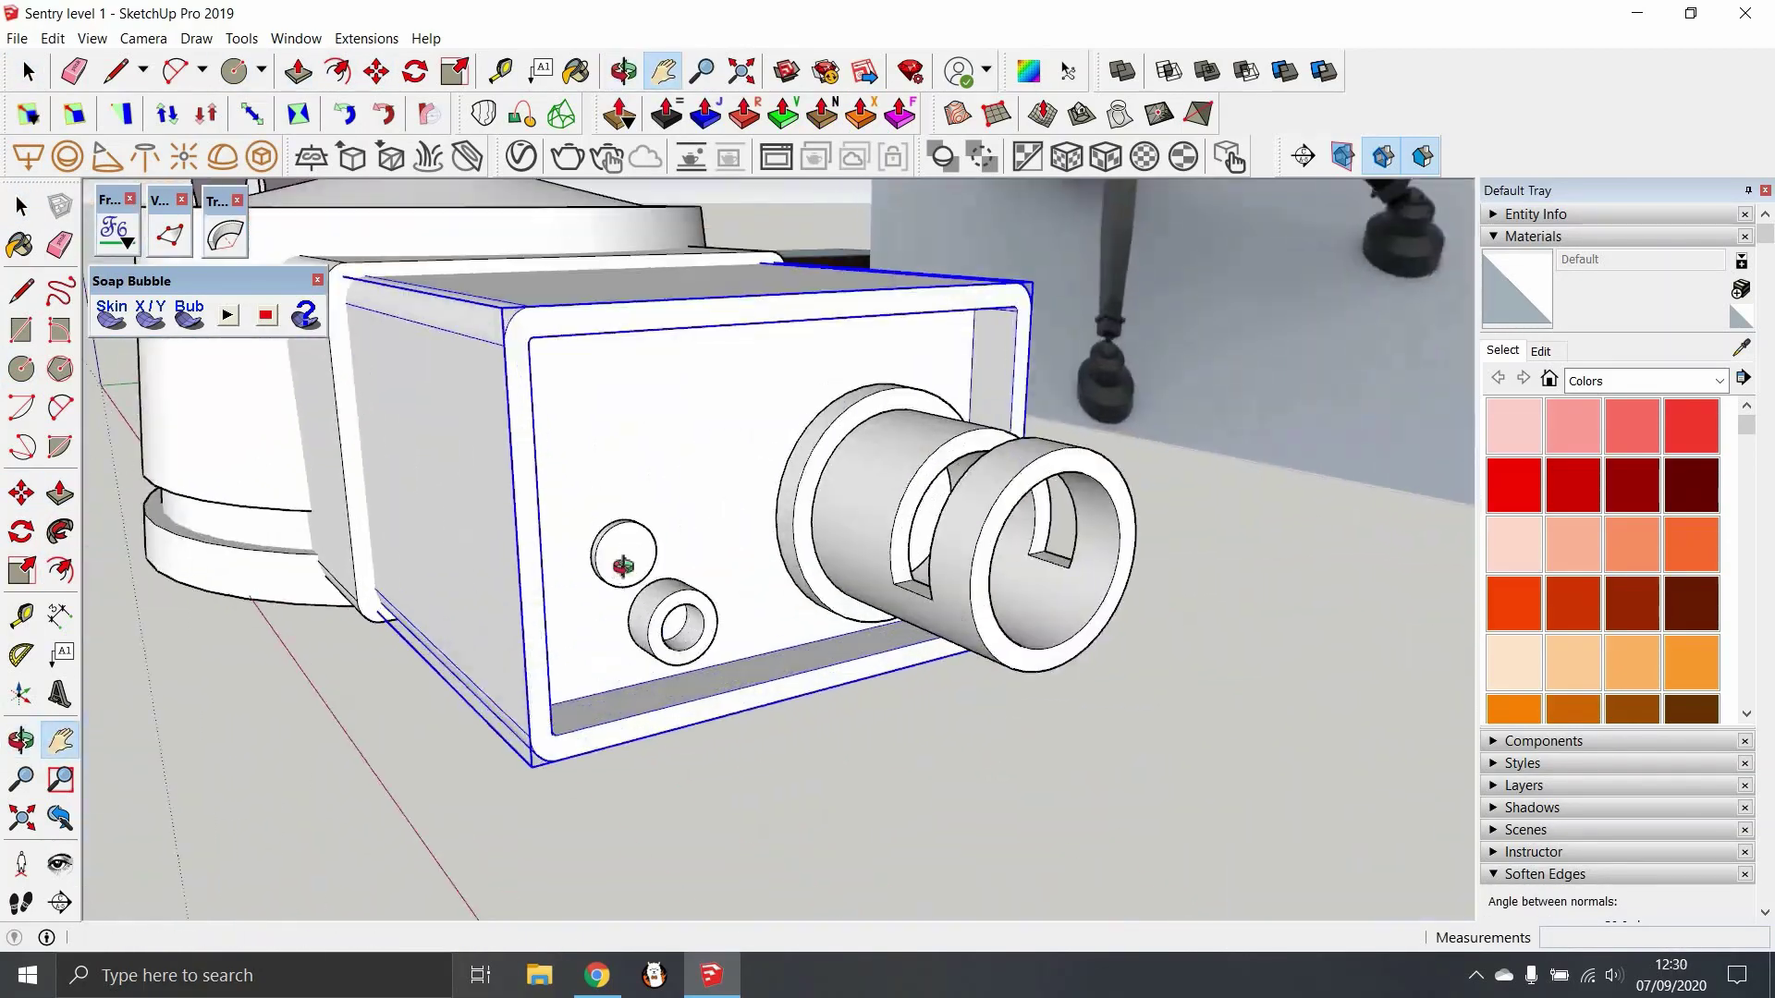
{"action": "scroll", "coordinate": [623, 566], "scroll_direction": "up", "scroll_amount": 4}
{"action": "key", "text": "a"}
{"action": "left_click", "coordinate": [612, 573]}
{"action": "mouse_move", "coordinate": [611, 573]}
{"action": "middle_mouse_down"}
{"action": "mouse_move", "coordinate": [591, 579]}
{"action": "mouse_move", "coordinate": [613, 597]}
{"action": "middle_mouse_up"}
{"action": "left_click", "coordinate": [613, 597]}
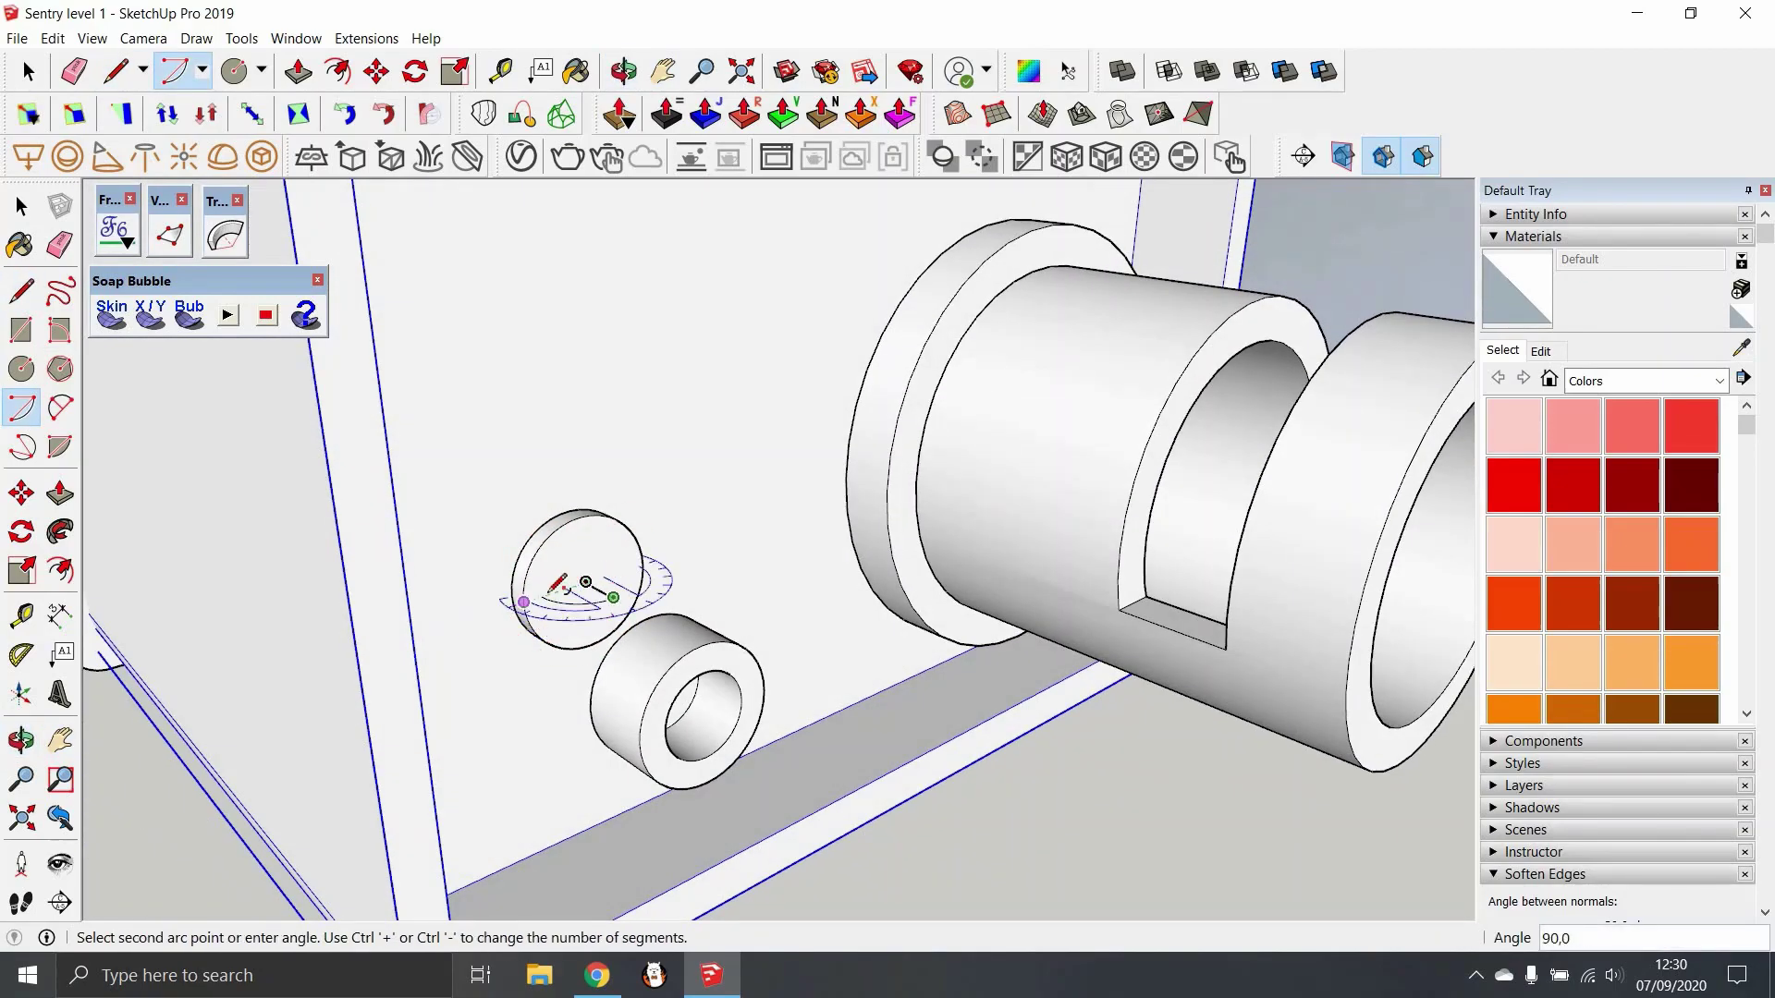
{"action": "left_click", "coordinate": [552, 592]}
{"action": "key", "text": "space"}
{"action": "scroll", "coordinate": [594, 589], "scroll_direction": "up", "scroll_amount": 2}
{"action": "key", "text": "p"}
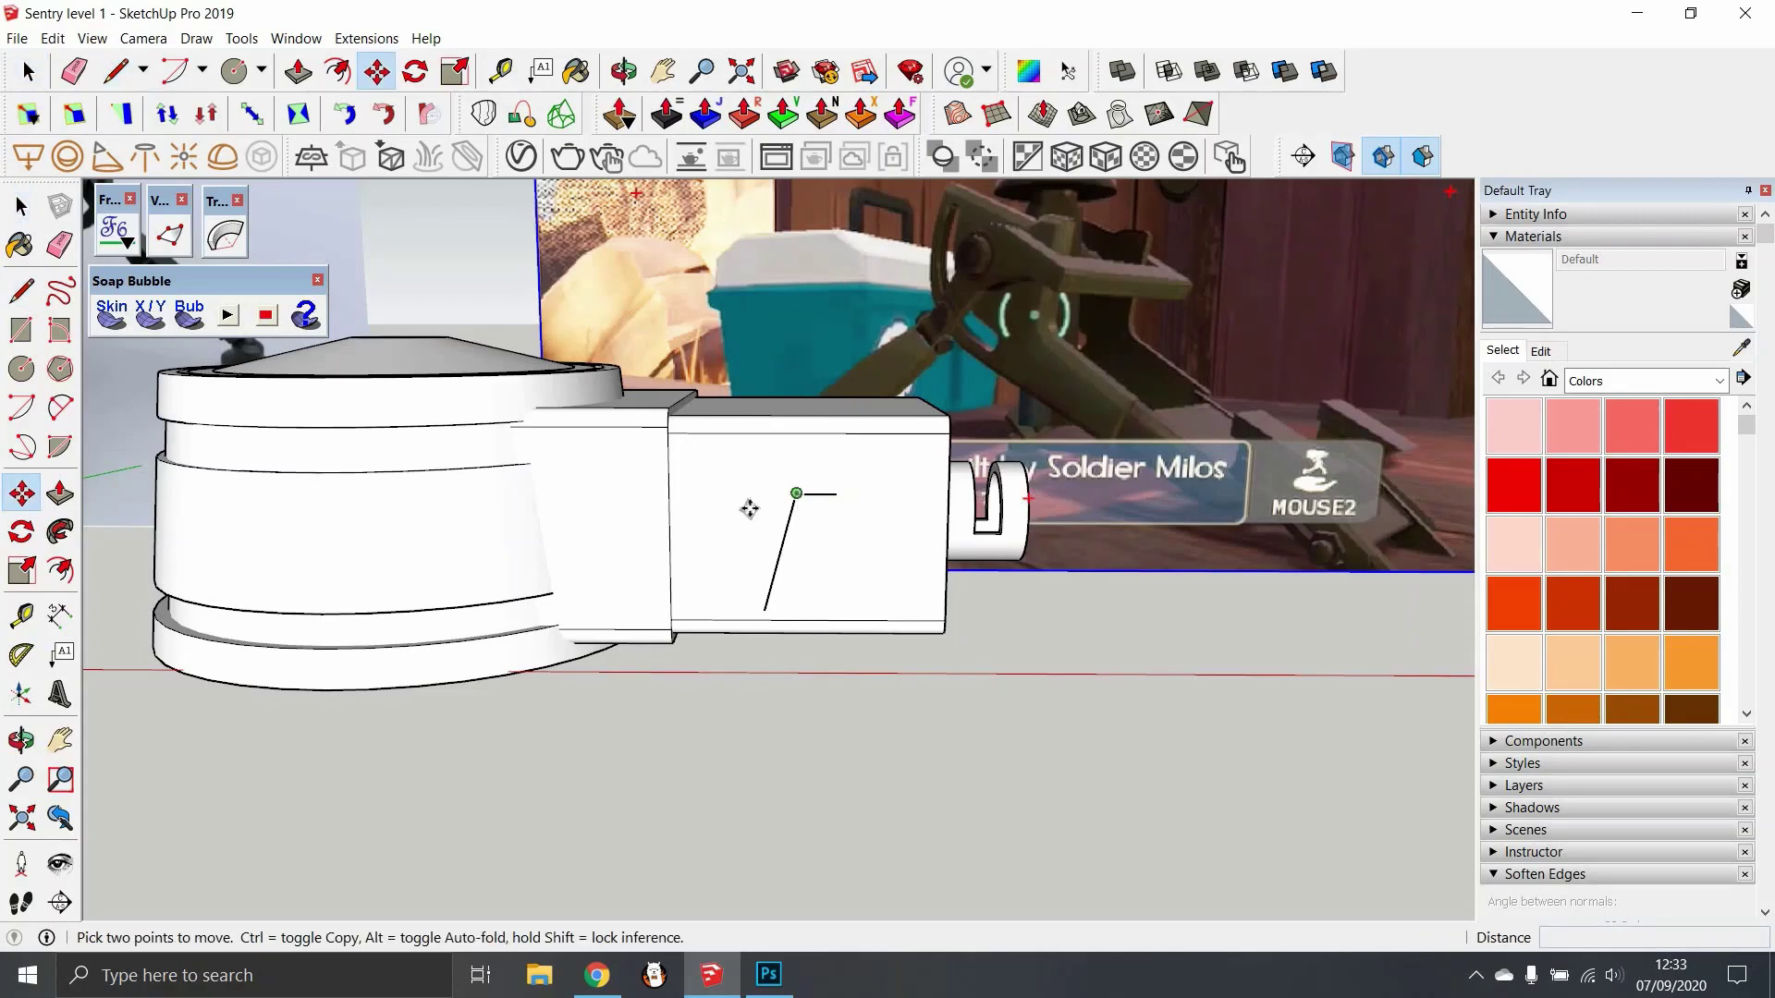
{"action": "scroll", "coordinate": [749, 508], "scroll_direction": "up", "scroll_amount": 4}
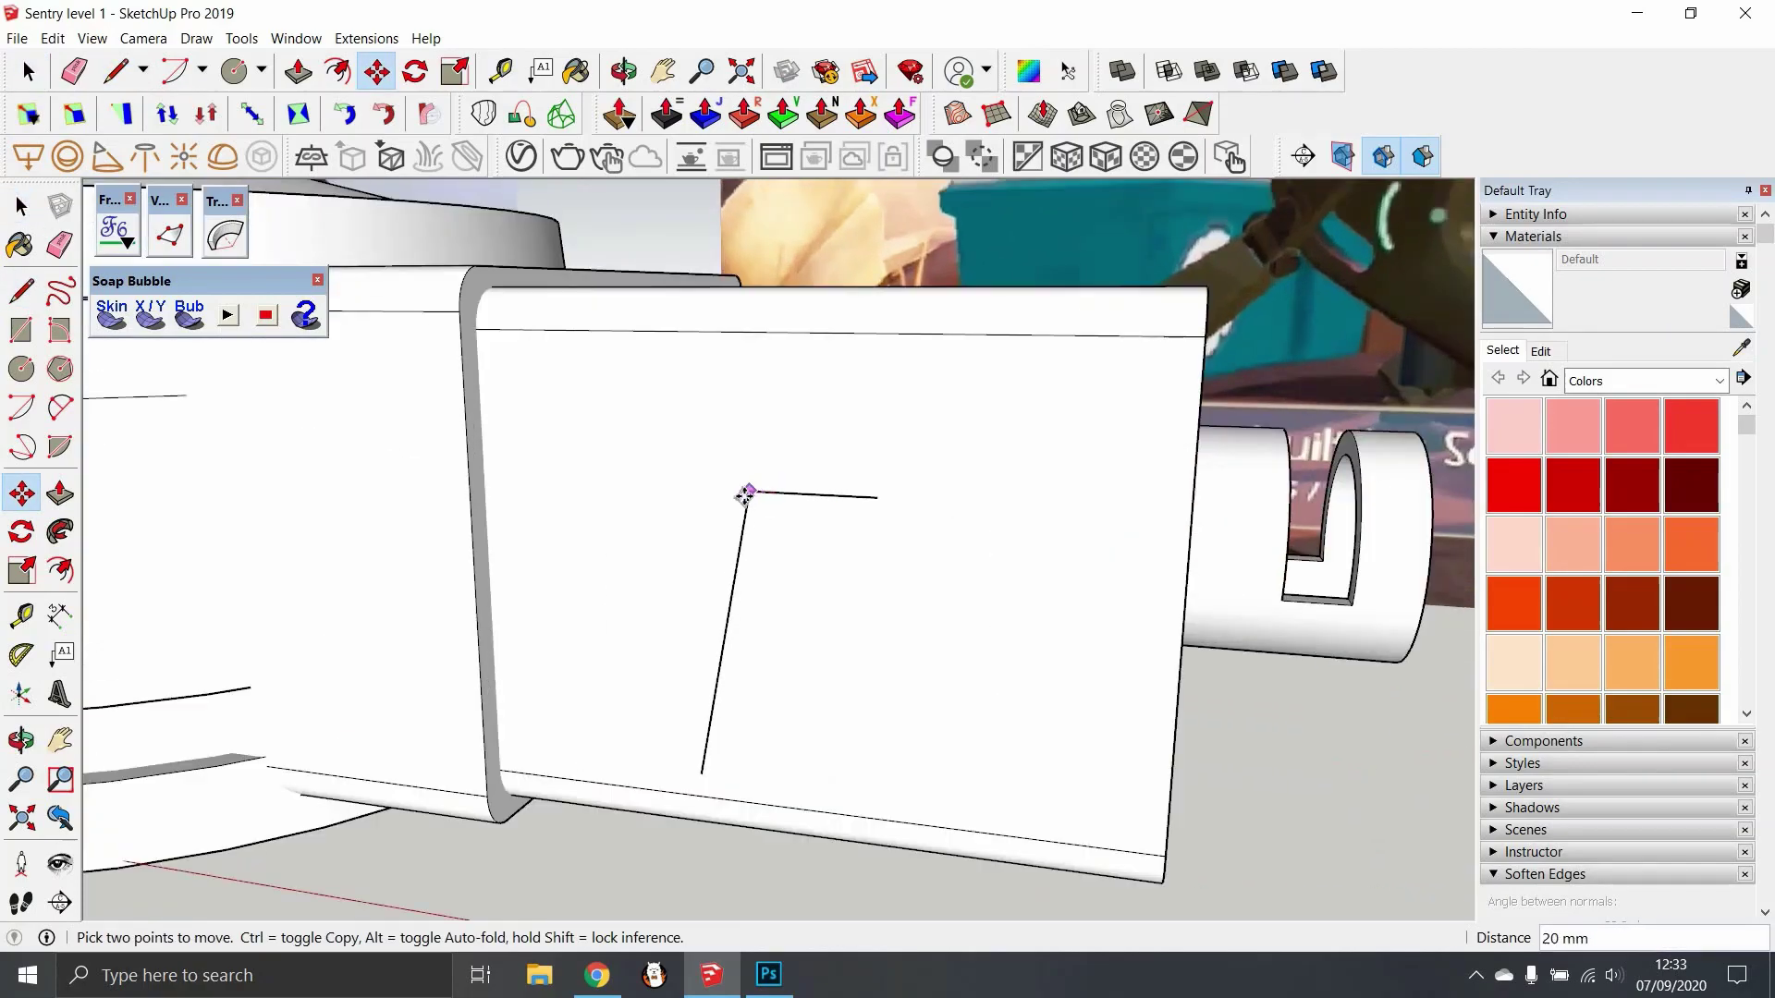
Copy a line and an arc with Ctrl-Move to round the trapezoid's right corner
{"action": "key", "text": "ctrl"}
{"action": "left_click", "coordinate": [834, 669]}
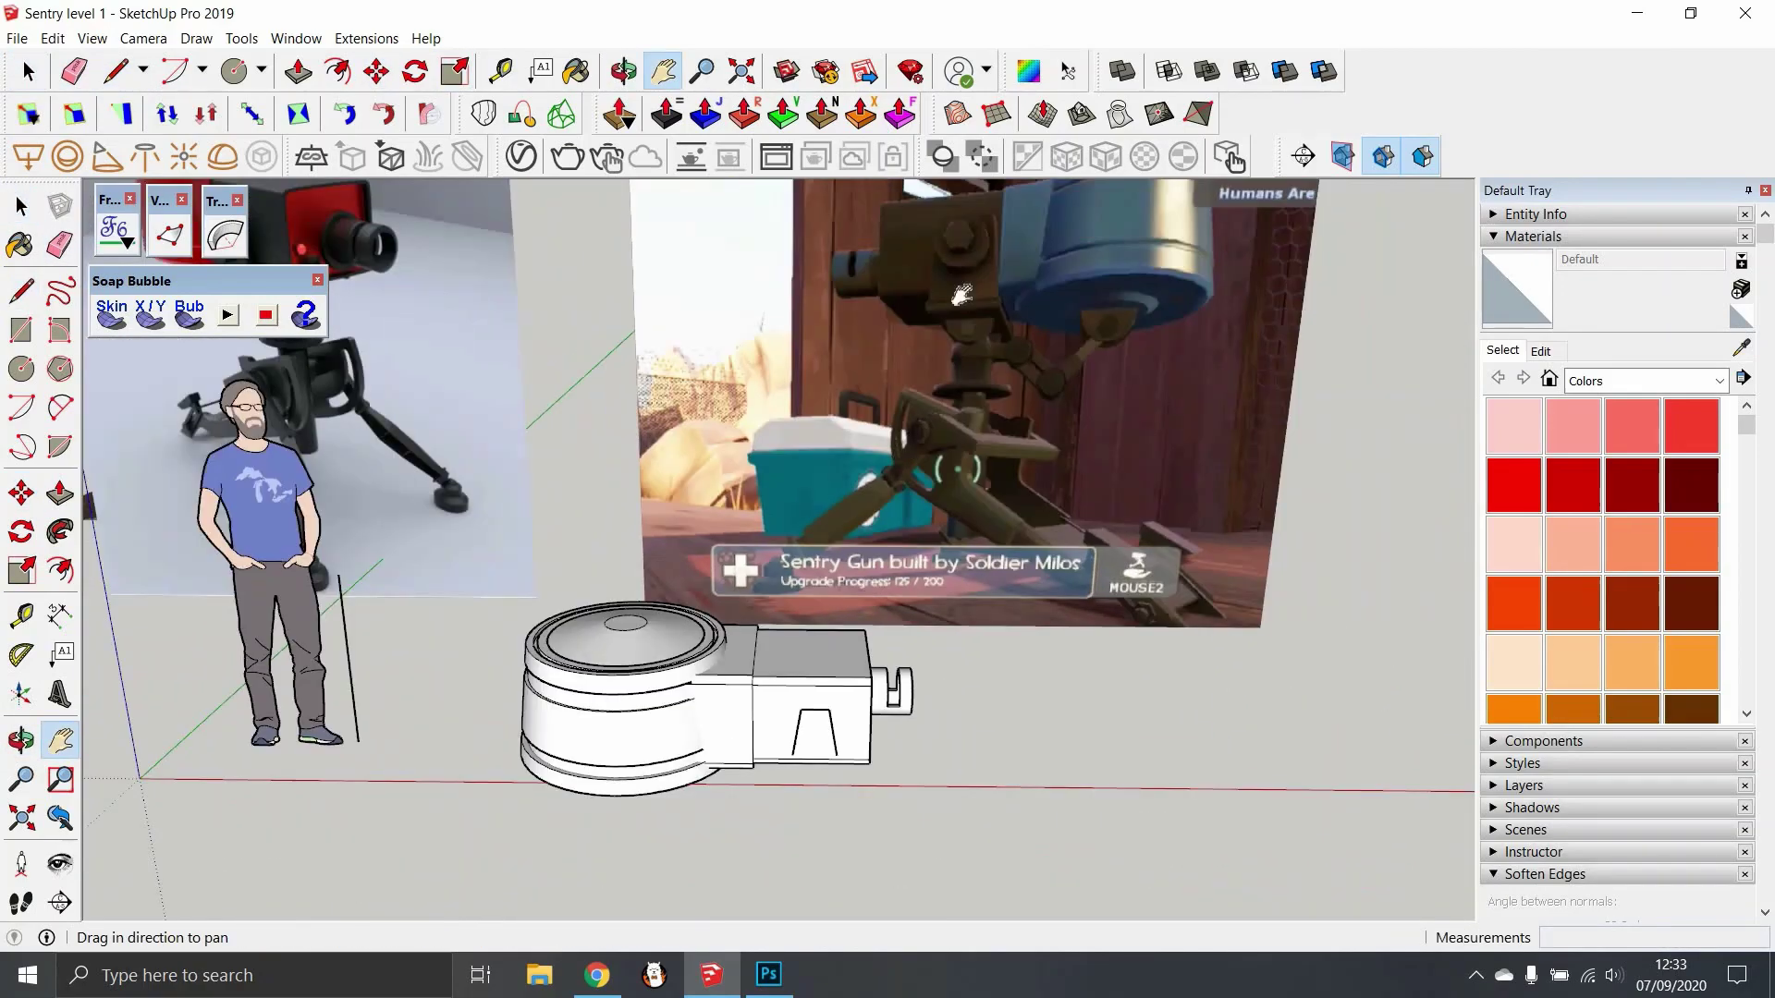
{"action": "scroll", "coordinate": [814, 748], "scroll_direction": "up", "scroll_amount": 3}
{"action": "key", "text": "m"}
{"action": "scroll", "coordinate": [702, 749], "scroll_direction": "up", "scroll_amount": 4}
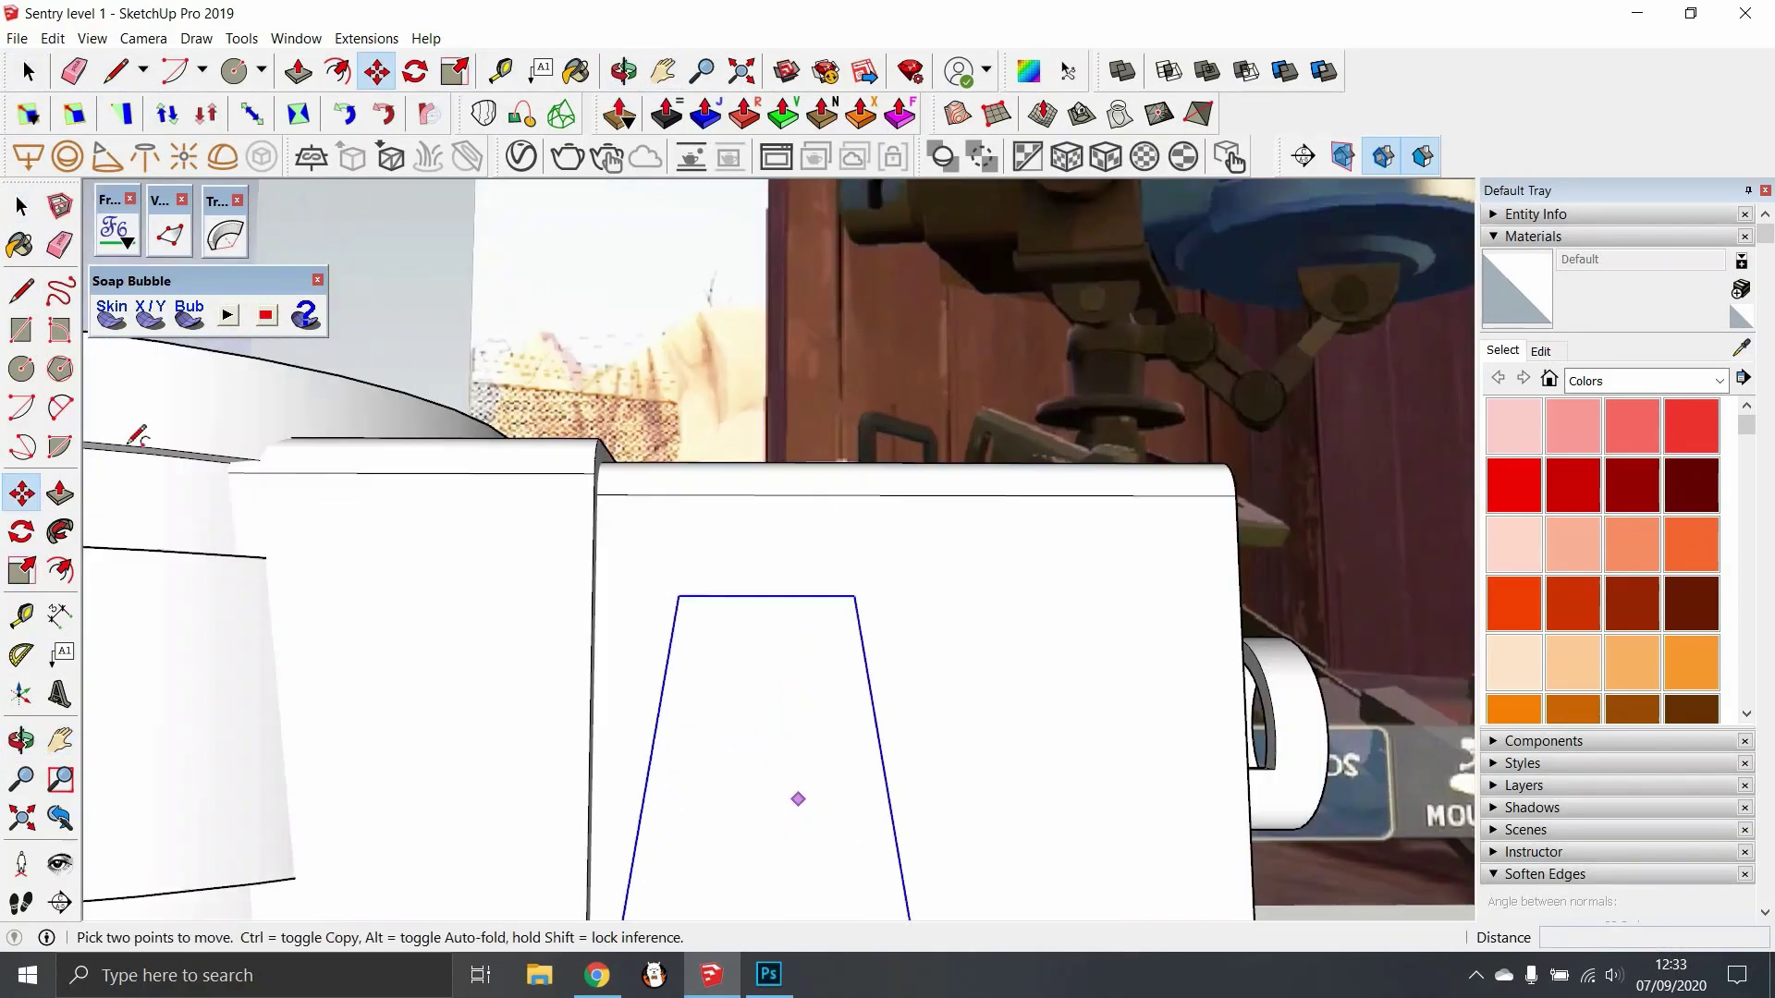
{"action": "key", "text": "ctrl"}
{"action": "left_click", "coordinate": [1001, 656]}
{"action": "left_click", "coordinate": [934, 617]}
{"action": "key", "text": "space"}
{"action": "scroll", "coordinate": [911, 626], "scroll_direction": "down", "scroll_amount": 3}
{"action": "scroll", "coordinate": [764, 712], "scroll_direction": "up", "scroll_amount": 2}
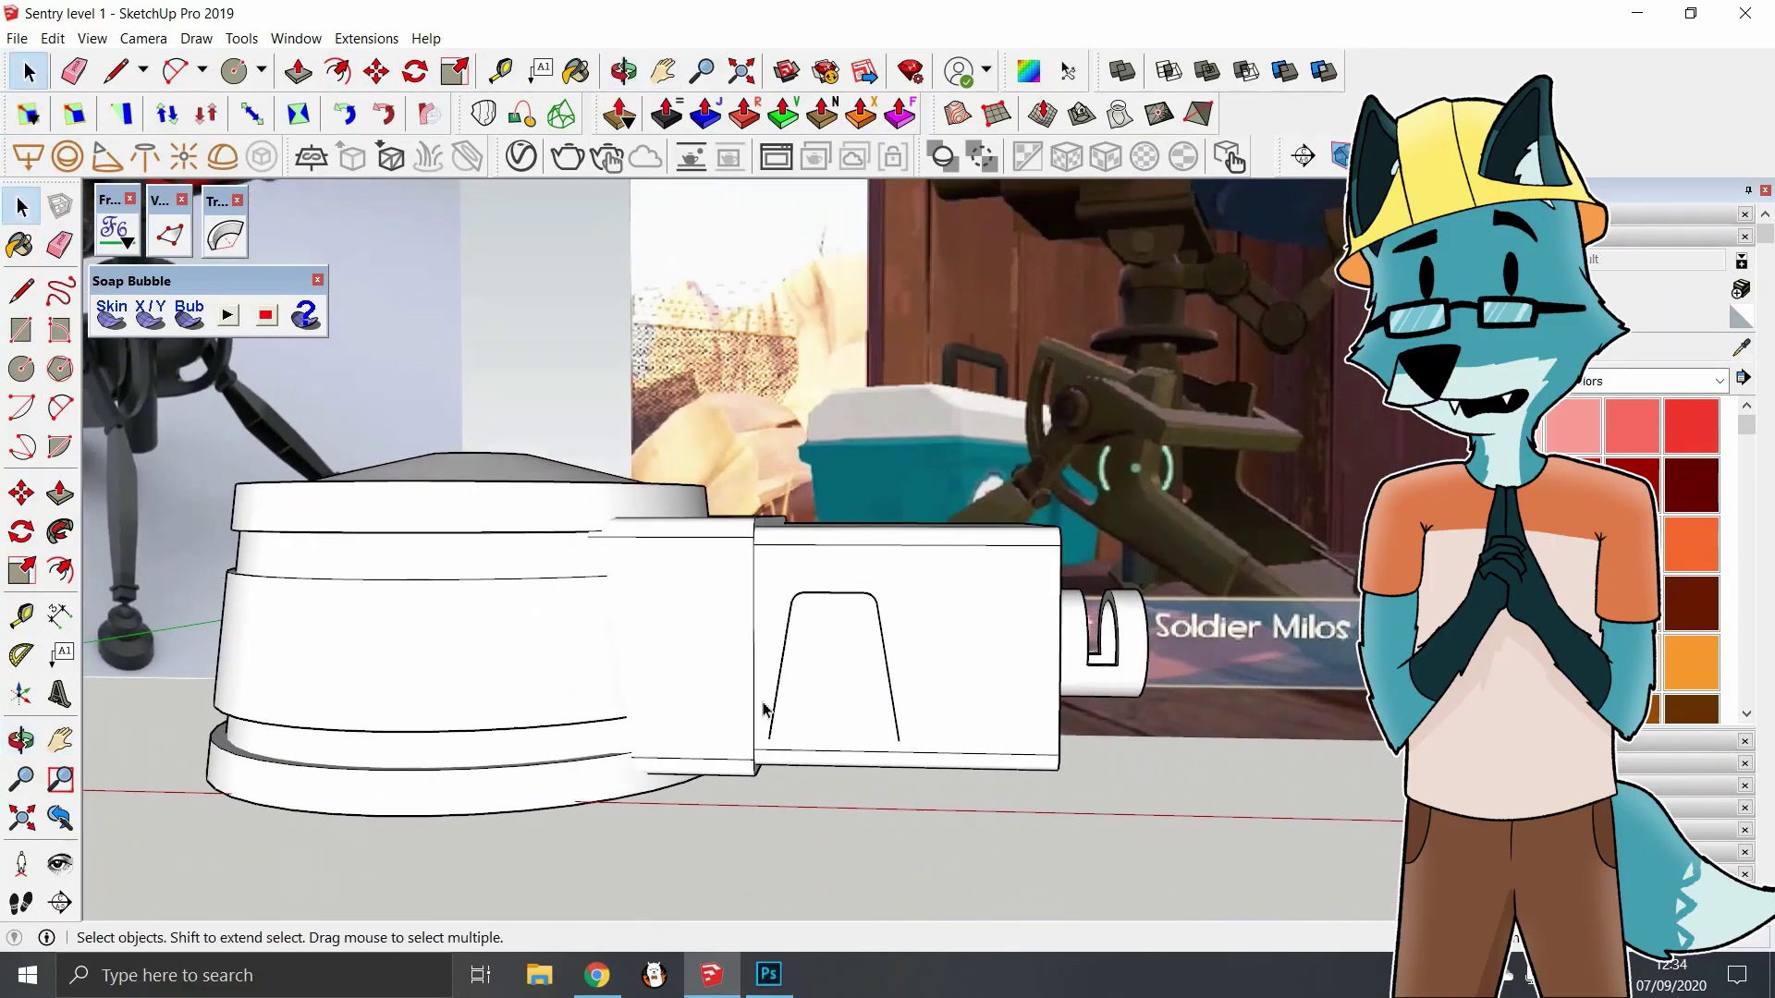
{"action": "key", "text": "l"}
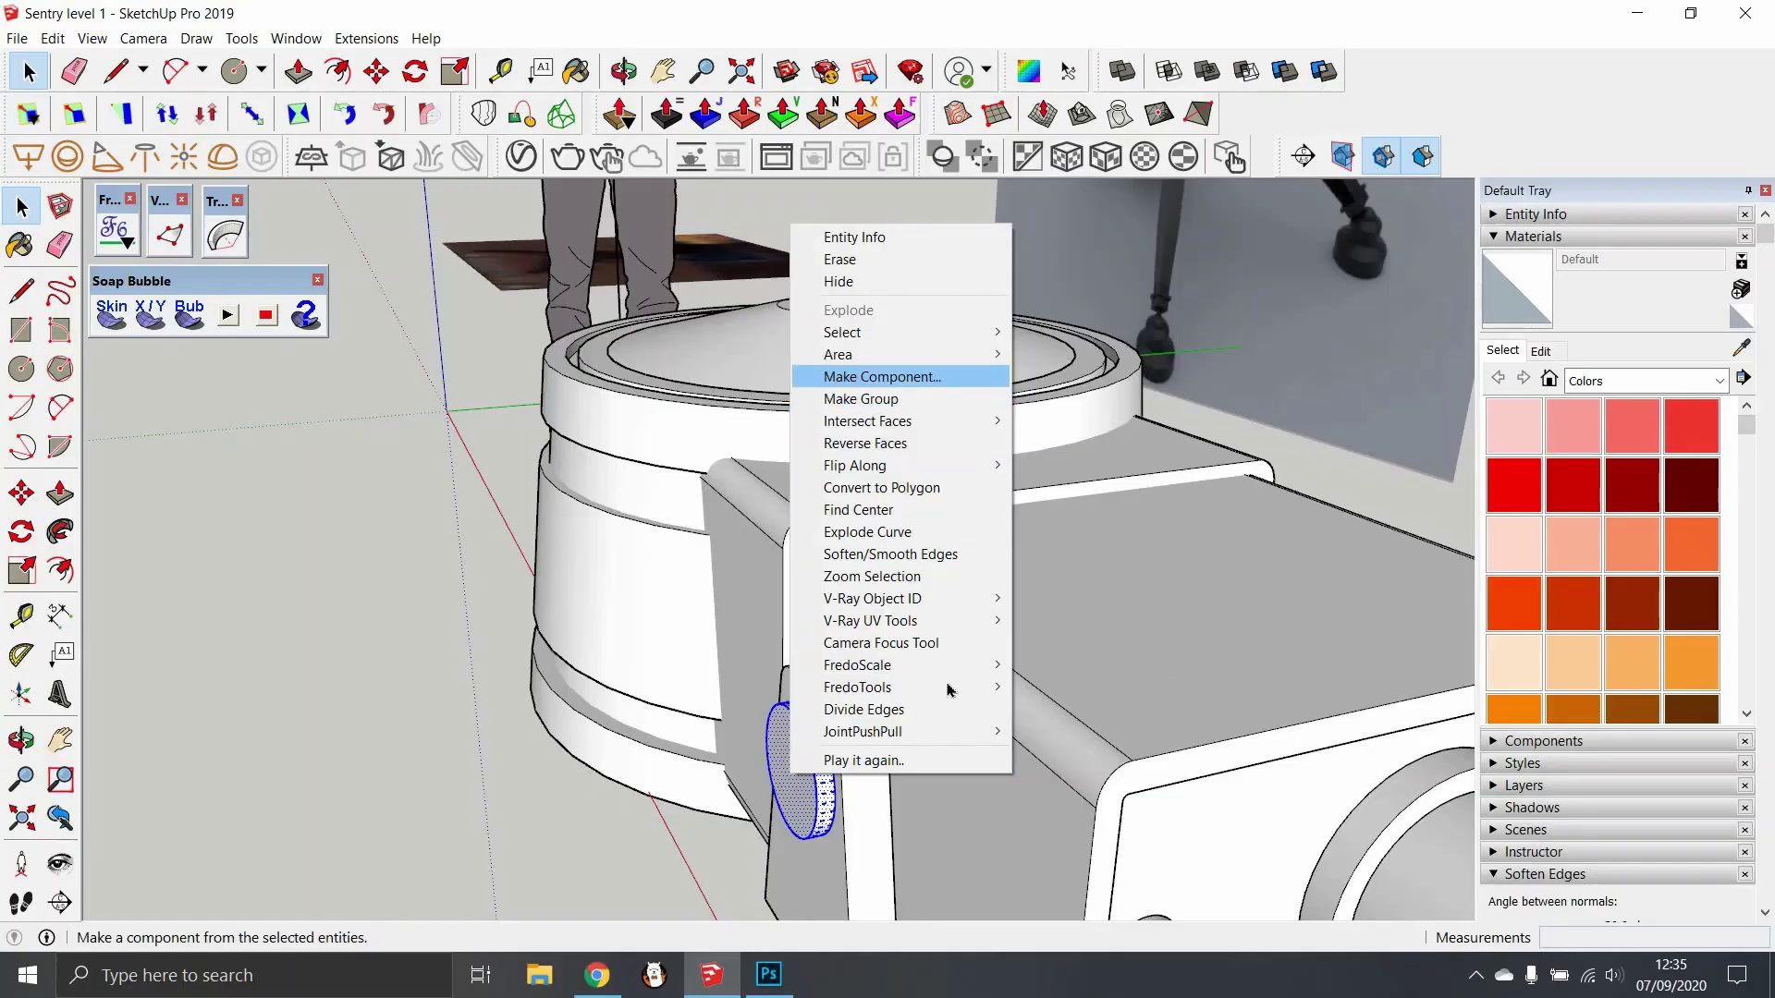
Make the raised trapezoid into a component
{"action": "left_click", "coordinate": [719, 416]}
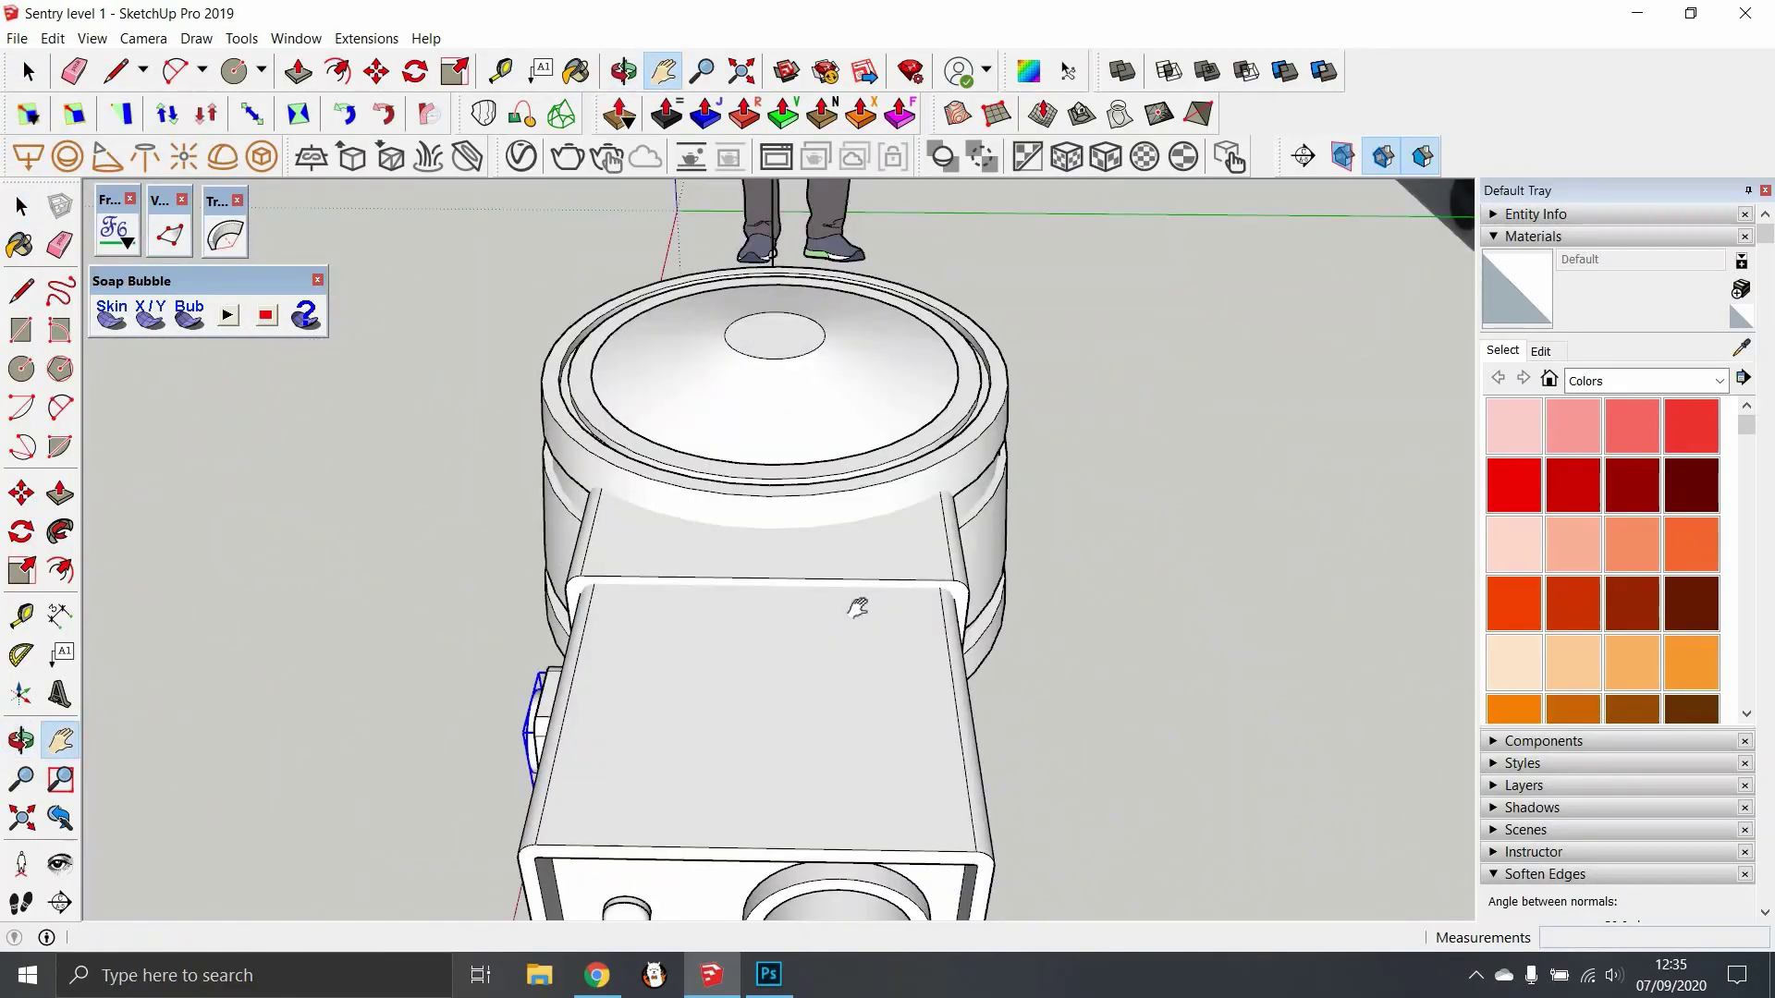
{"action": "scroll", "coordinate": [858, 608], "scroll_direction": "down", "scroll_amount": 3}
{"action": "middle_click_drag", "start_coordinate": [1049, 547], "coordinate": [859, 666]}
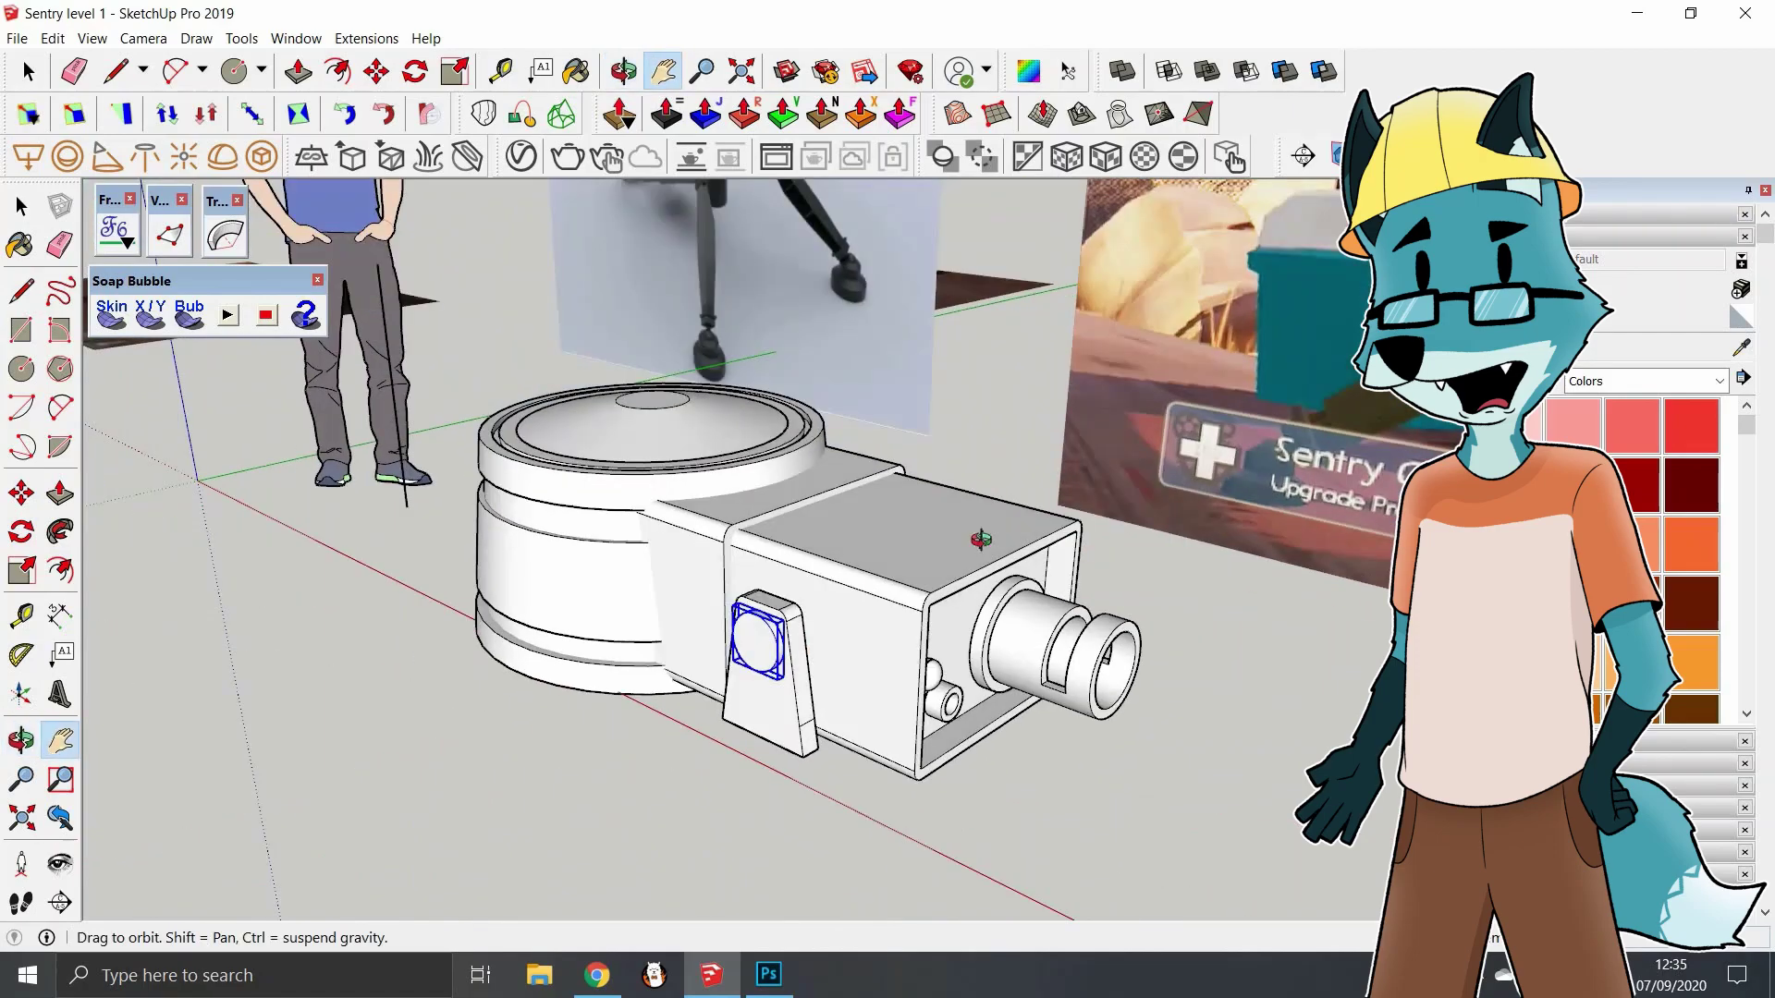
Zoom in on the trapezoid block and start a 35 mm radius circle inside its square
{"action": "scroll", "coordinate": [847, 807], "scroll_direction": "up", "scroll_amount": 5}
{"action": "middle_click_drag", "start_coordinate": [848, 808], "coordinate": [771, 873], "text": "shift"}
{"action": "scroll", "coordinate": [772, 873], "scroll_direction": "up", "scroll_amount": 2}
{"action": "key", "text": "c"}
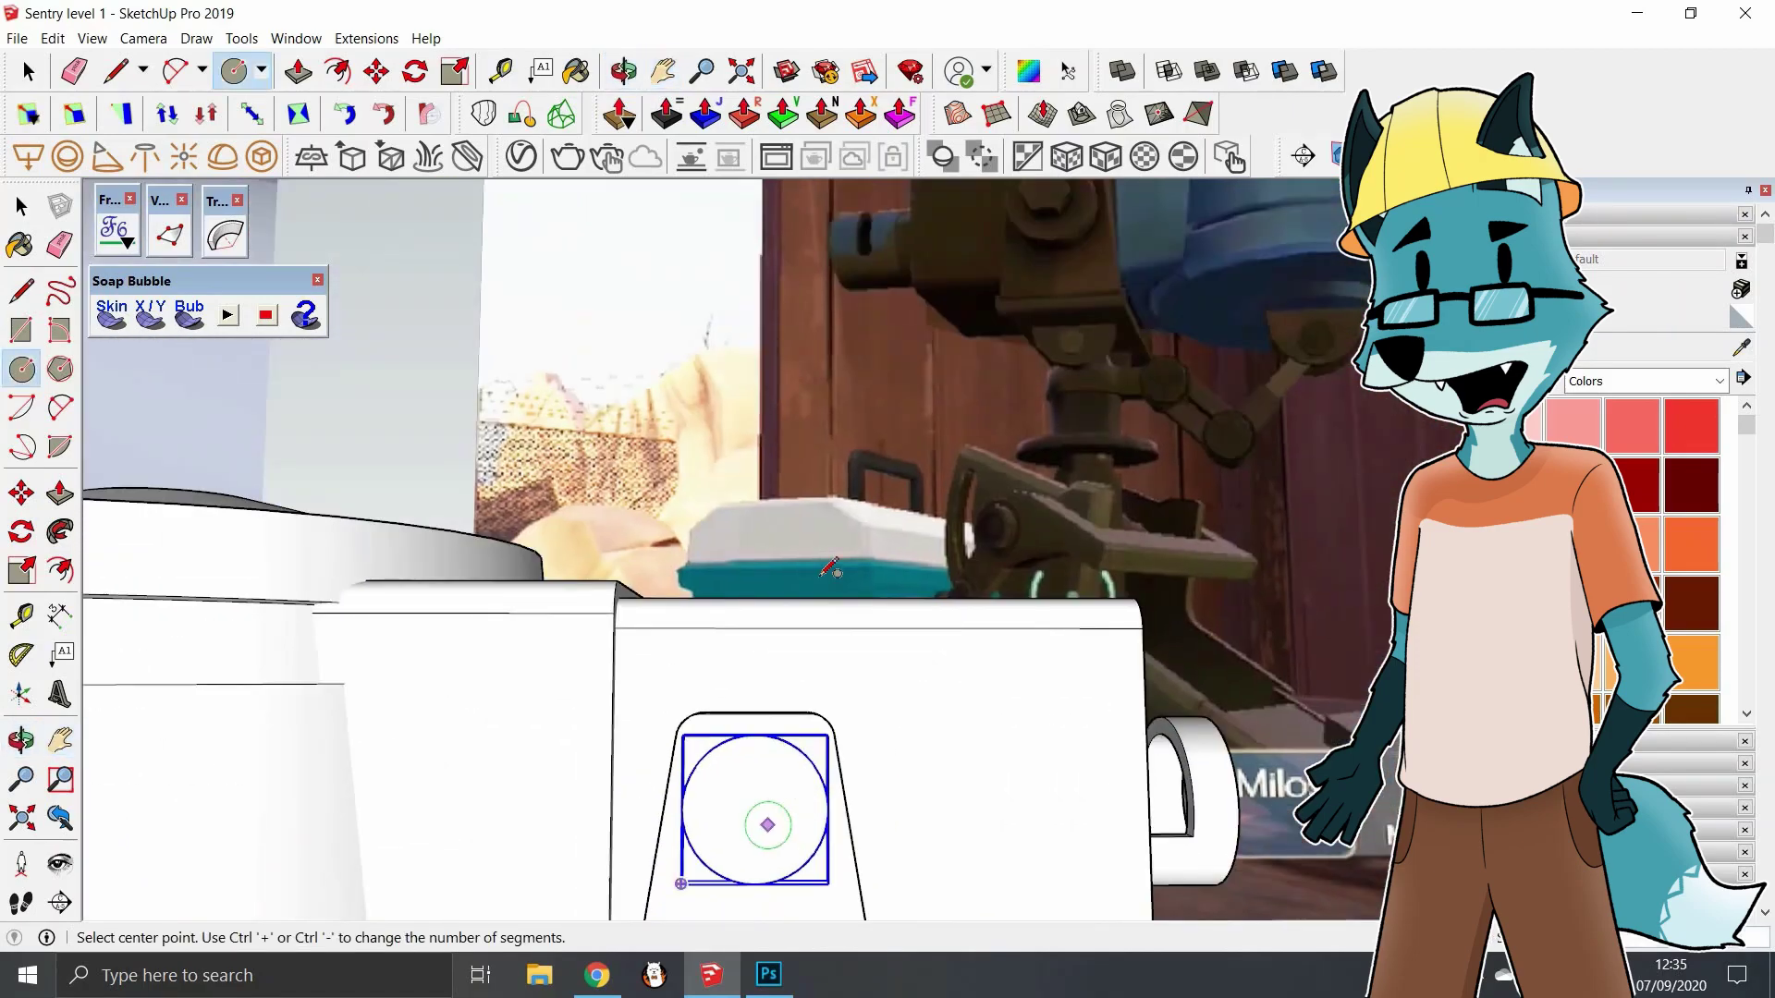
{"action": "scroll", "coordinate": [927, 509], "scroll_direction": "up", "scroll_amount": 2}
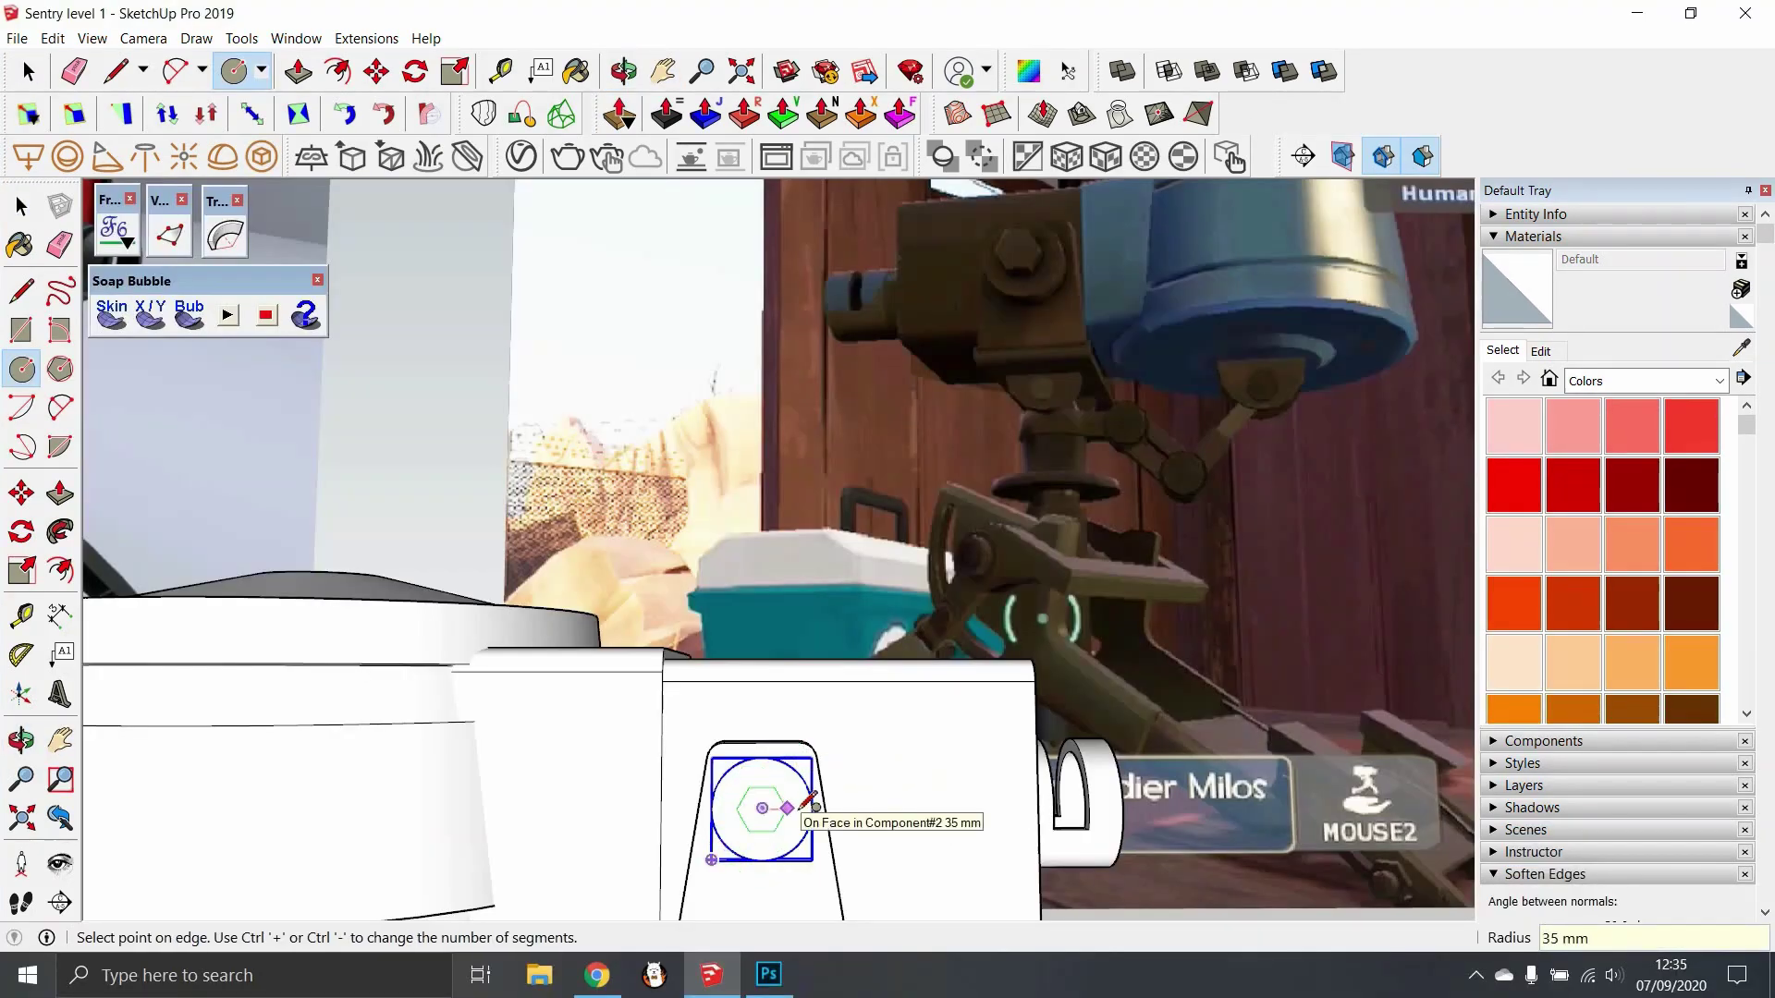
{"action": "middle_click_drag", "start_coordinate": [810, 804], "coordinate": [602, 808]}
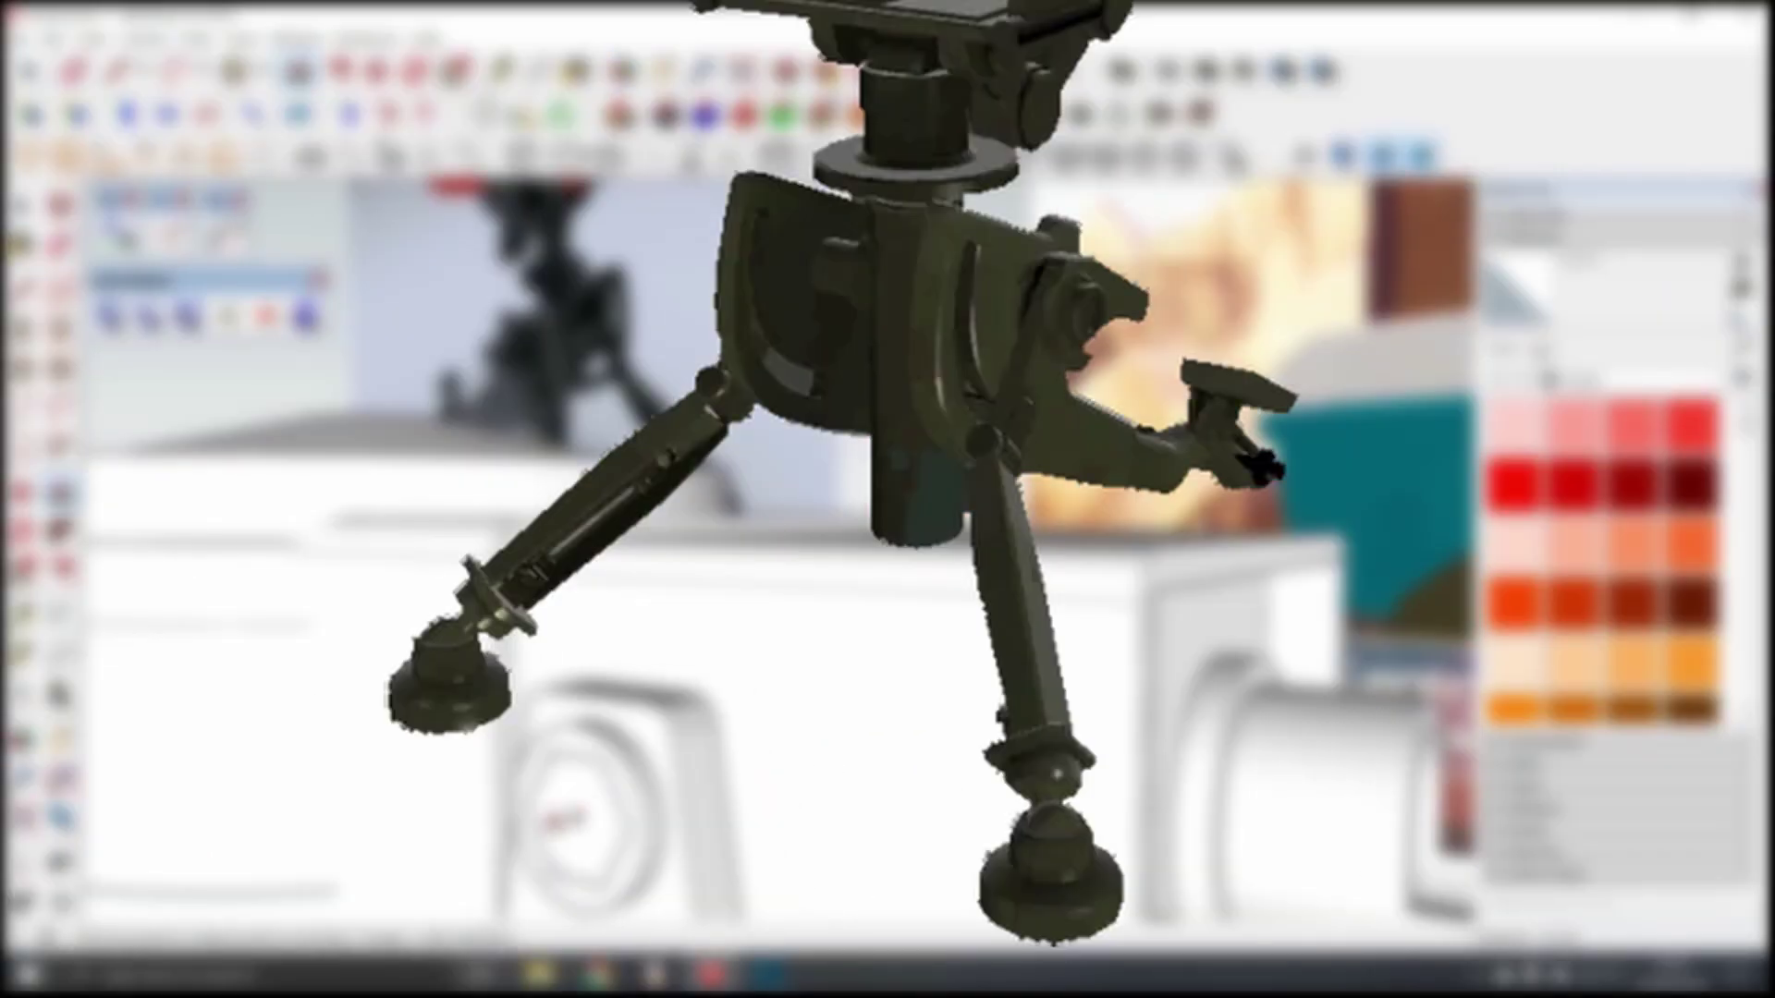
{"action": "scroll", "coordinate": [1609, 508], "scroll_direction": "down", "scroll_amount": 2}
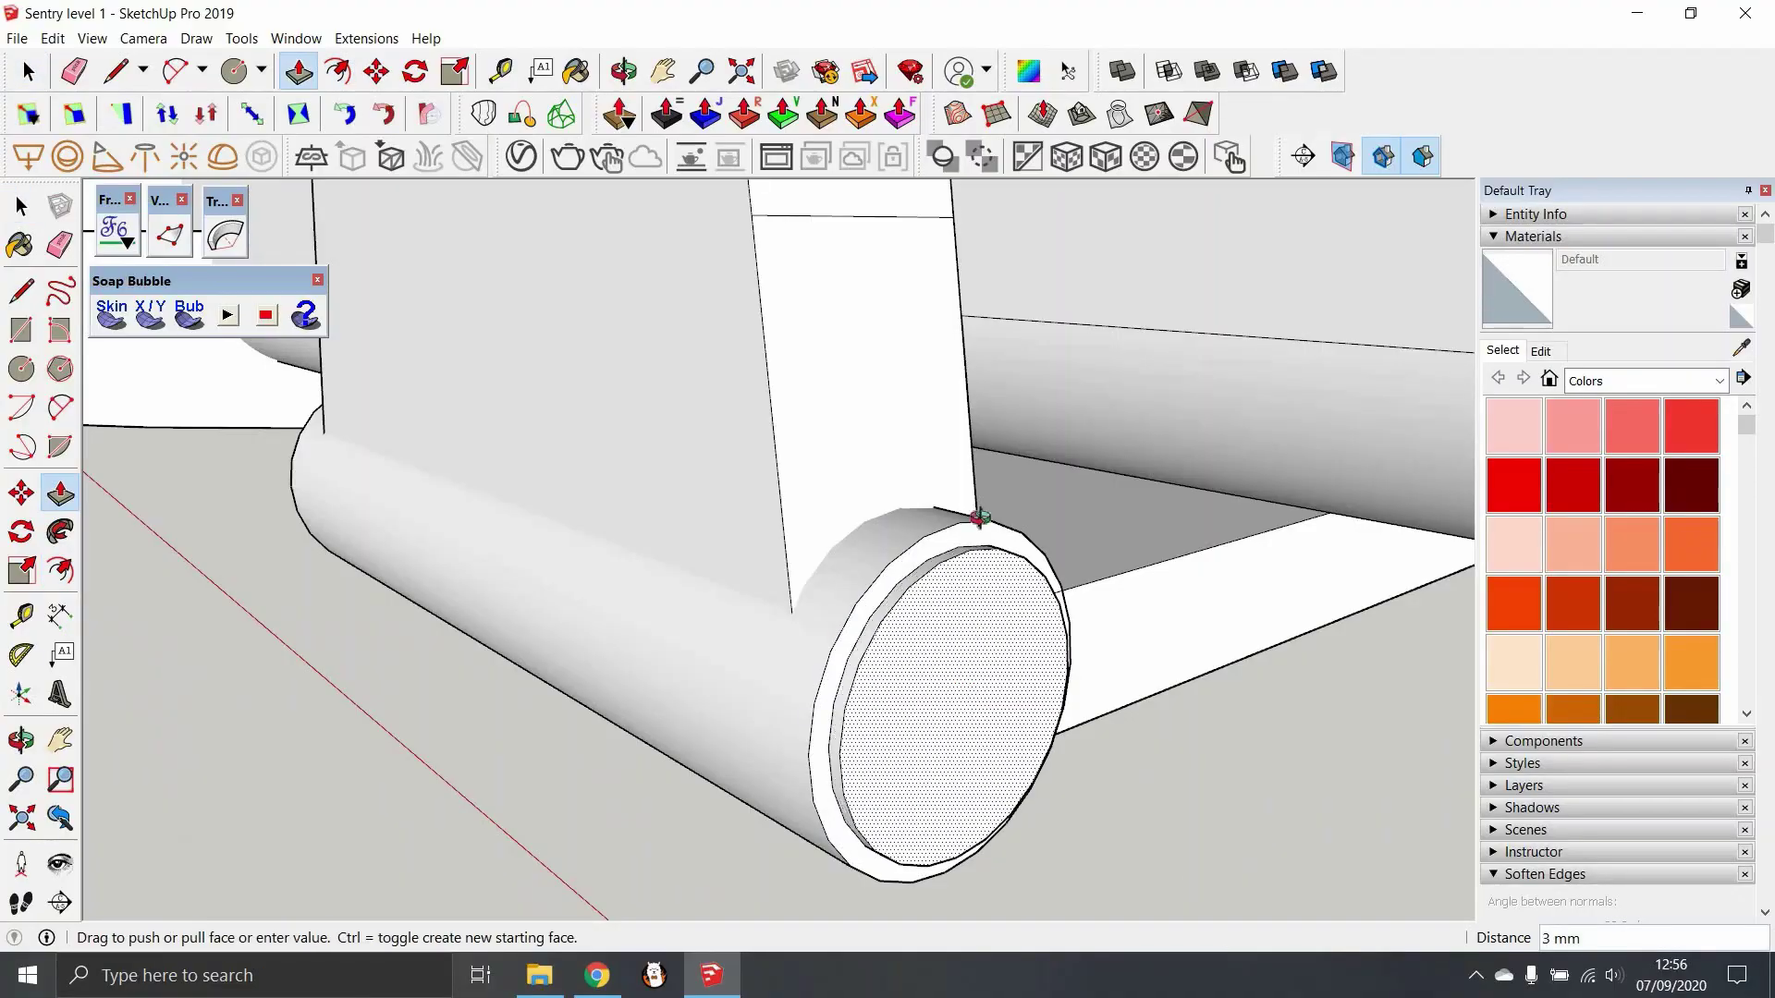
{"action": "key", "text": "a"}
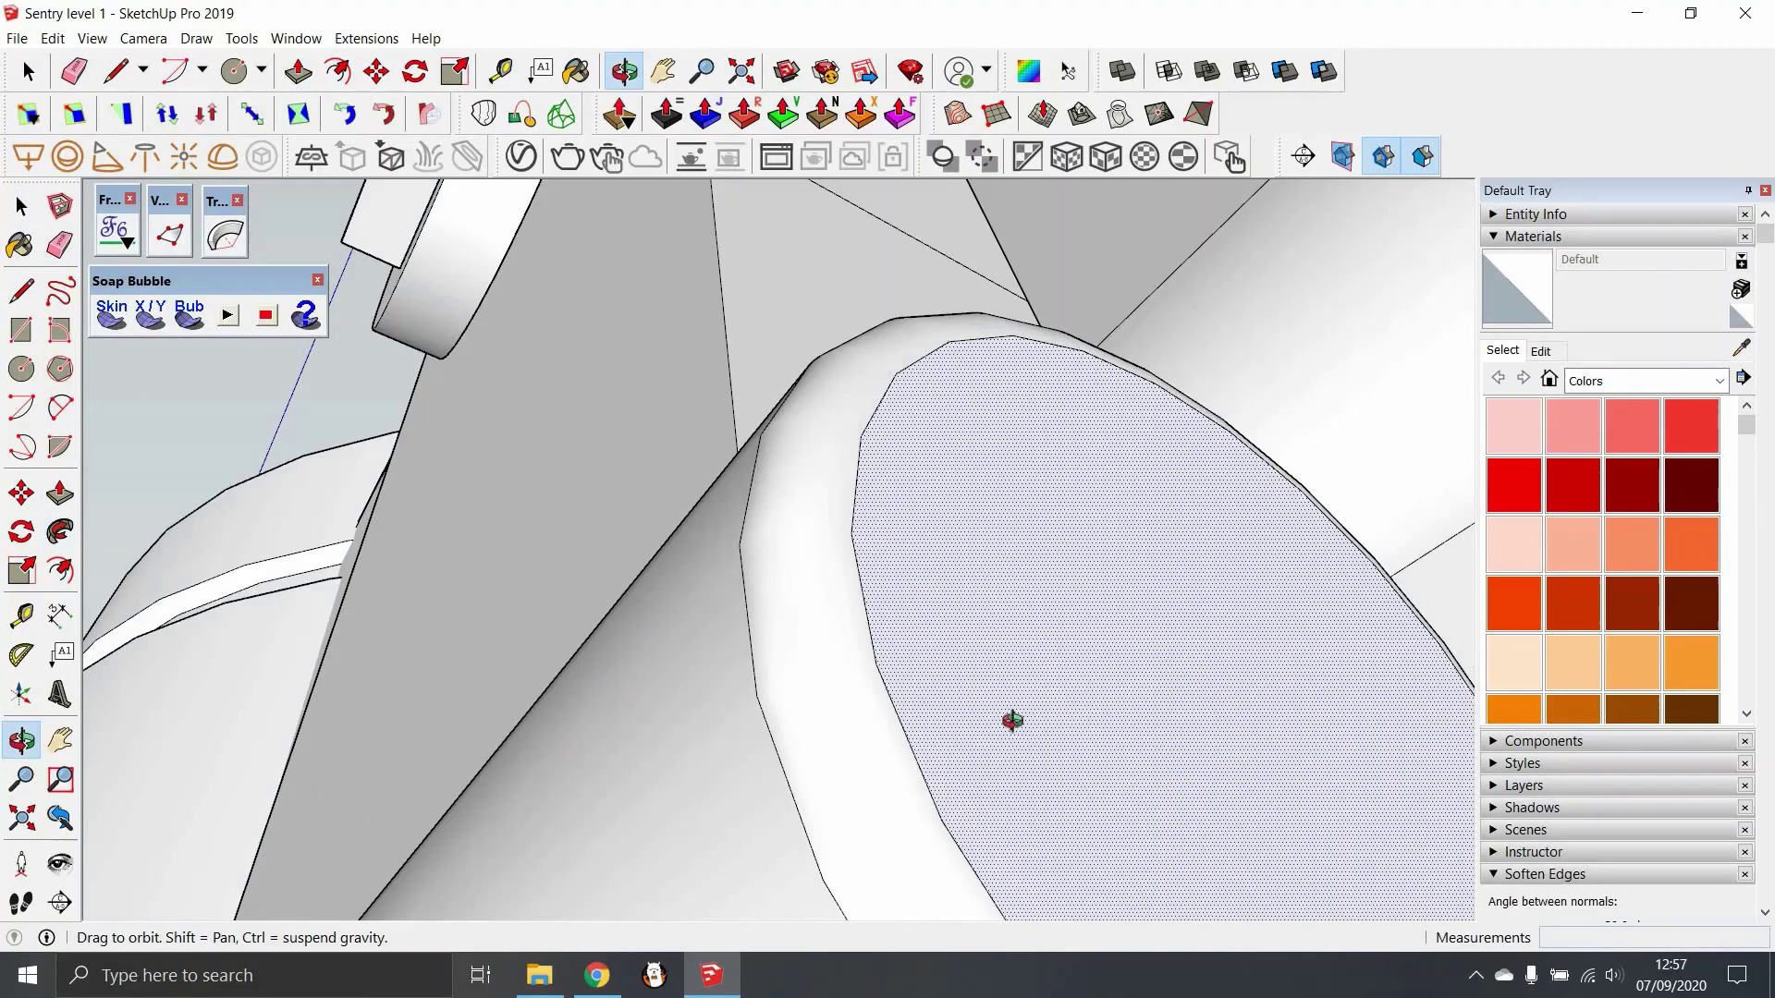
Open the context menu of the selected cylinder
{"action": "right_click", "coordinate": [891, 272]}
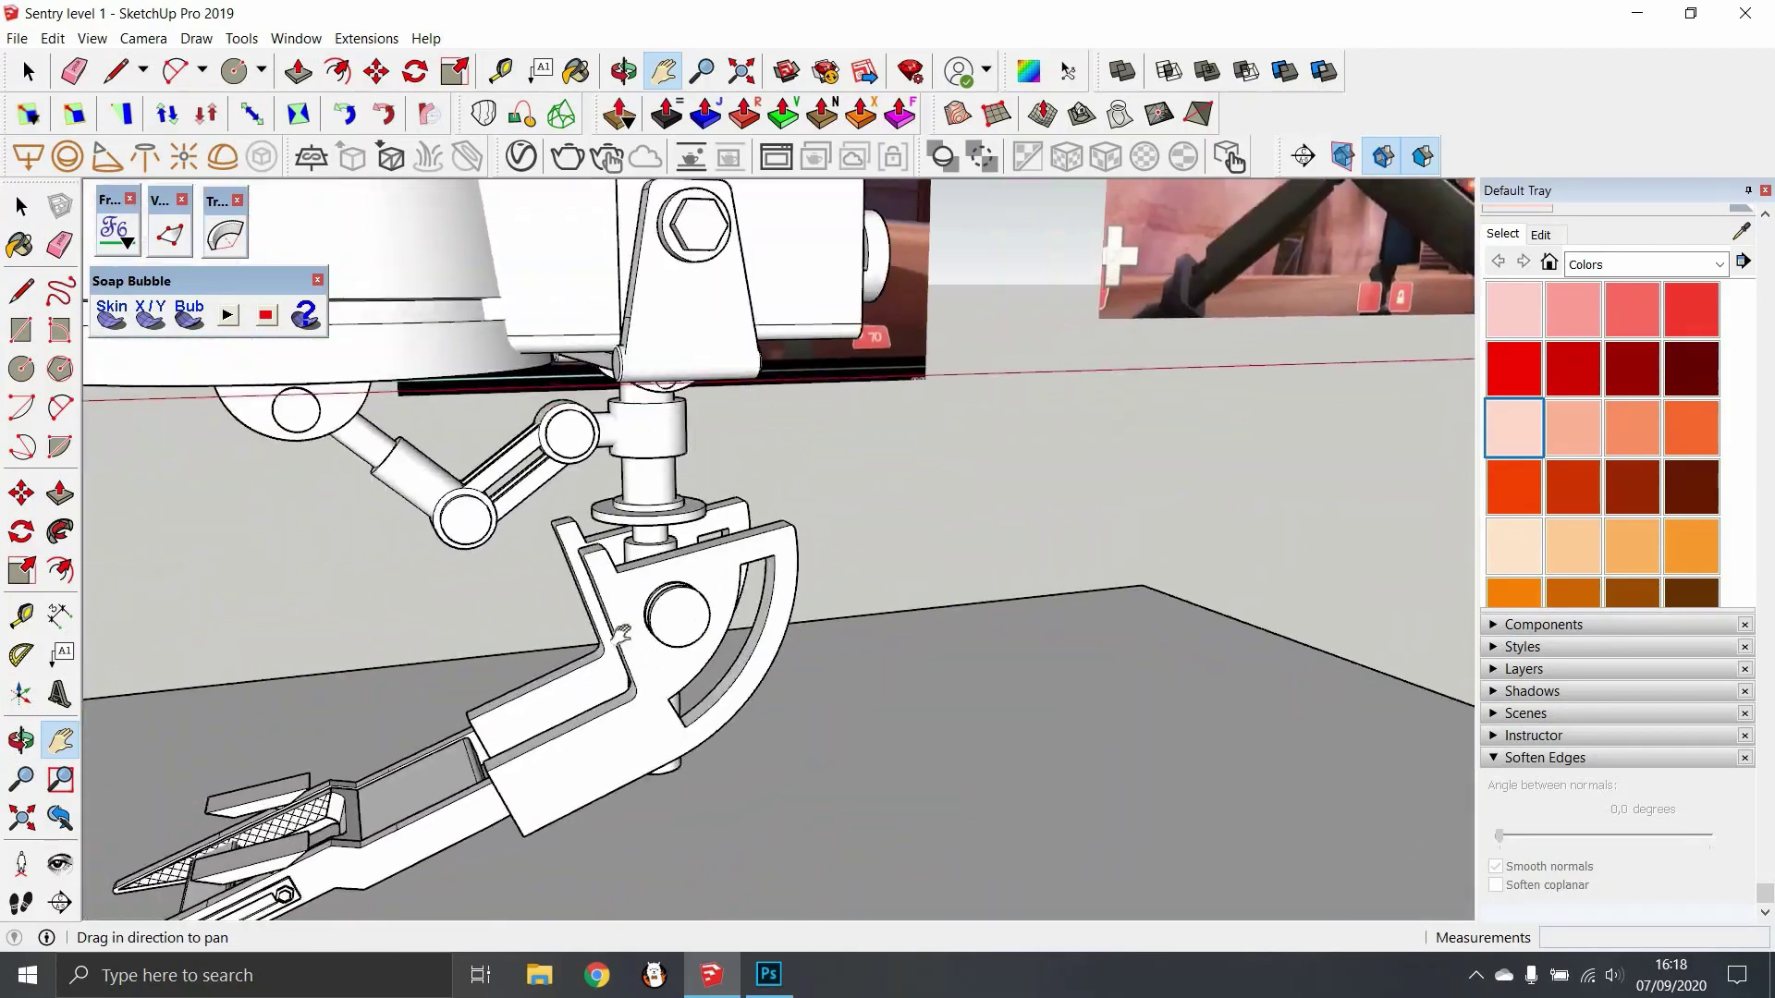
Rotate the selected leg board by 15° about a pivot on the board
{"action": "scroll", "coordinate": [715, 647], "scroll_direction": "up", "scroll_amount": 5}
{"action": "key", "text": "m"}
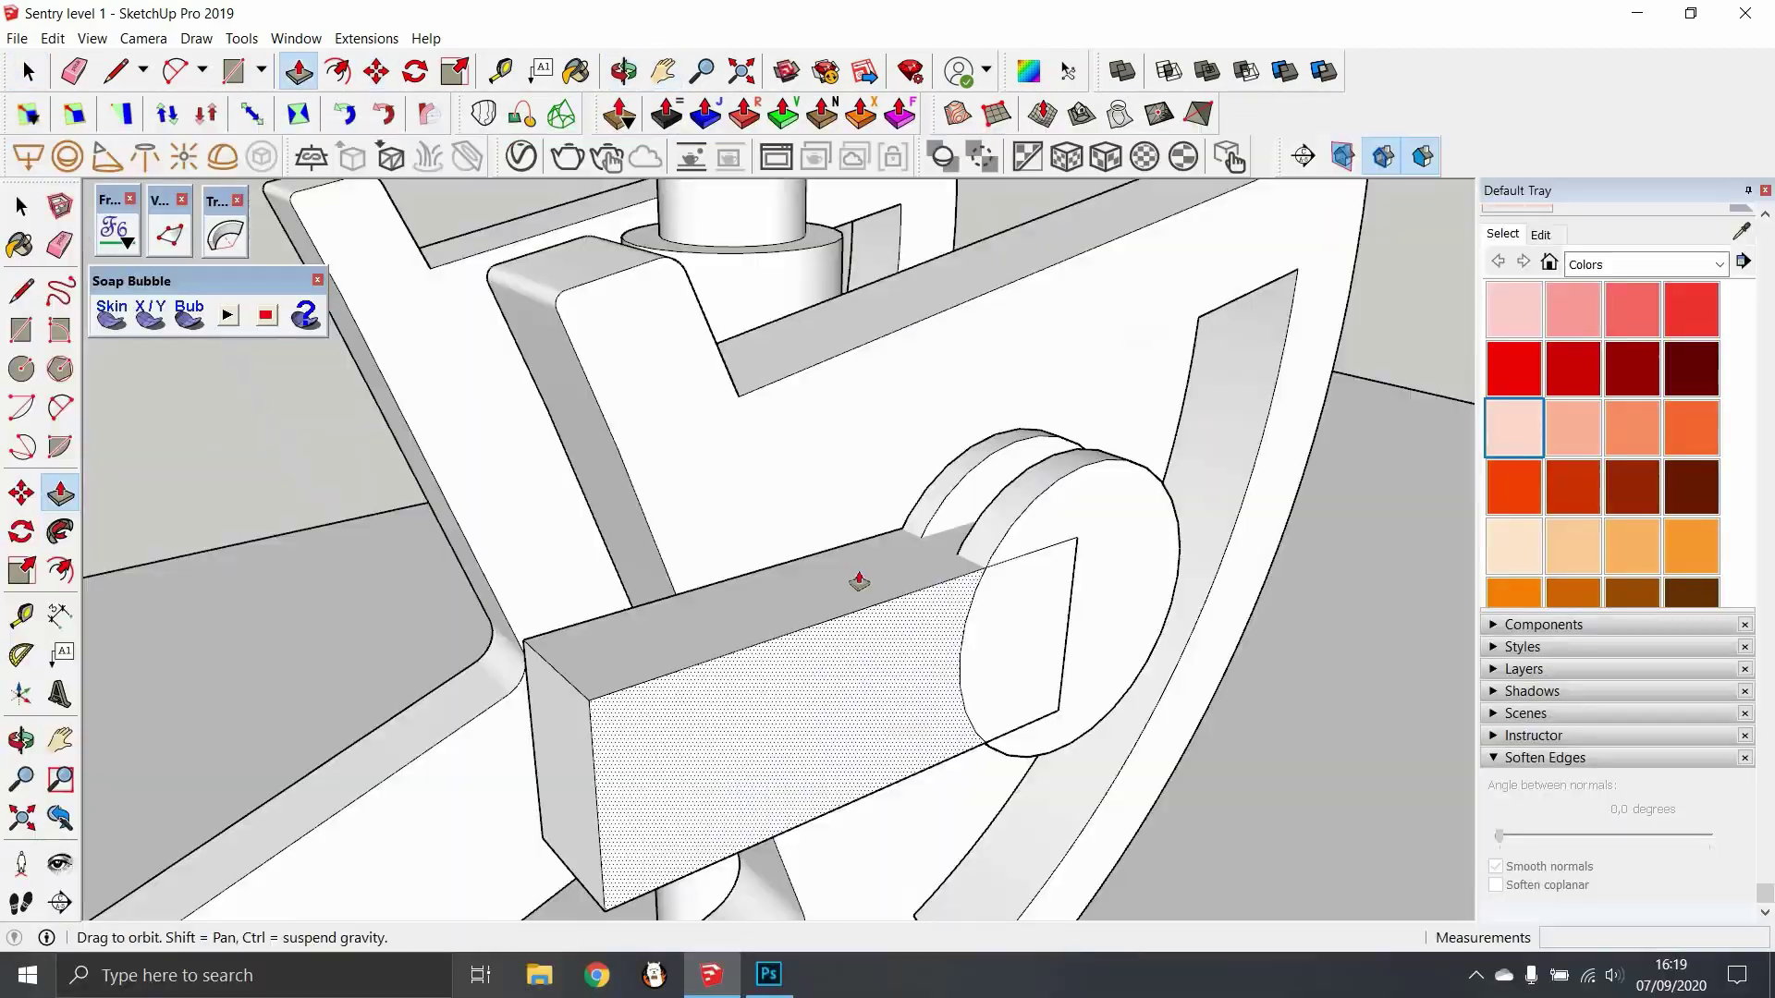
{"action": "key", "text": "q"}
{"action": "left_click", "coordinate": [962, 624]}
{"action": "left_click", "coordinate": [1036, 624]}
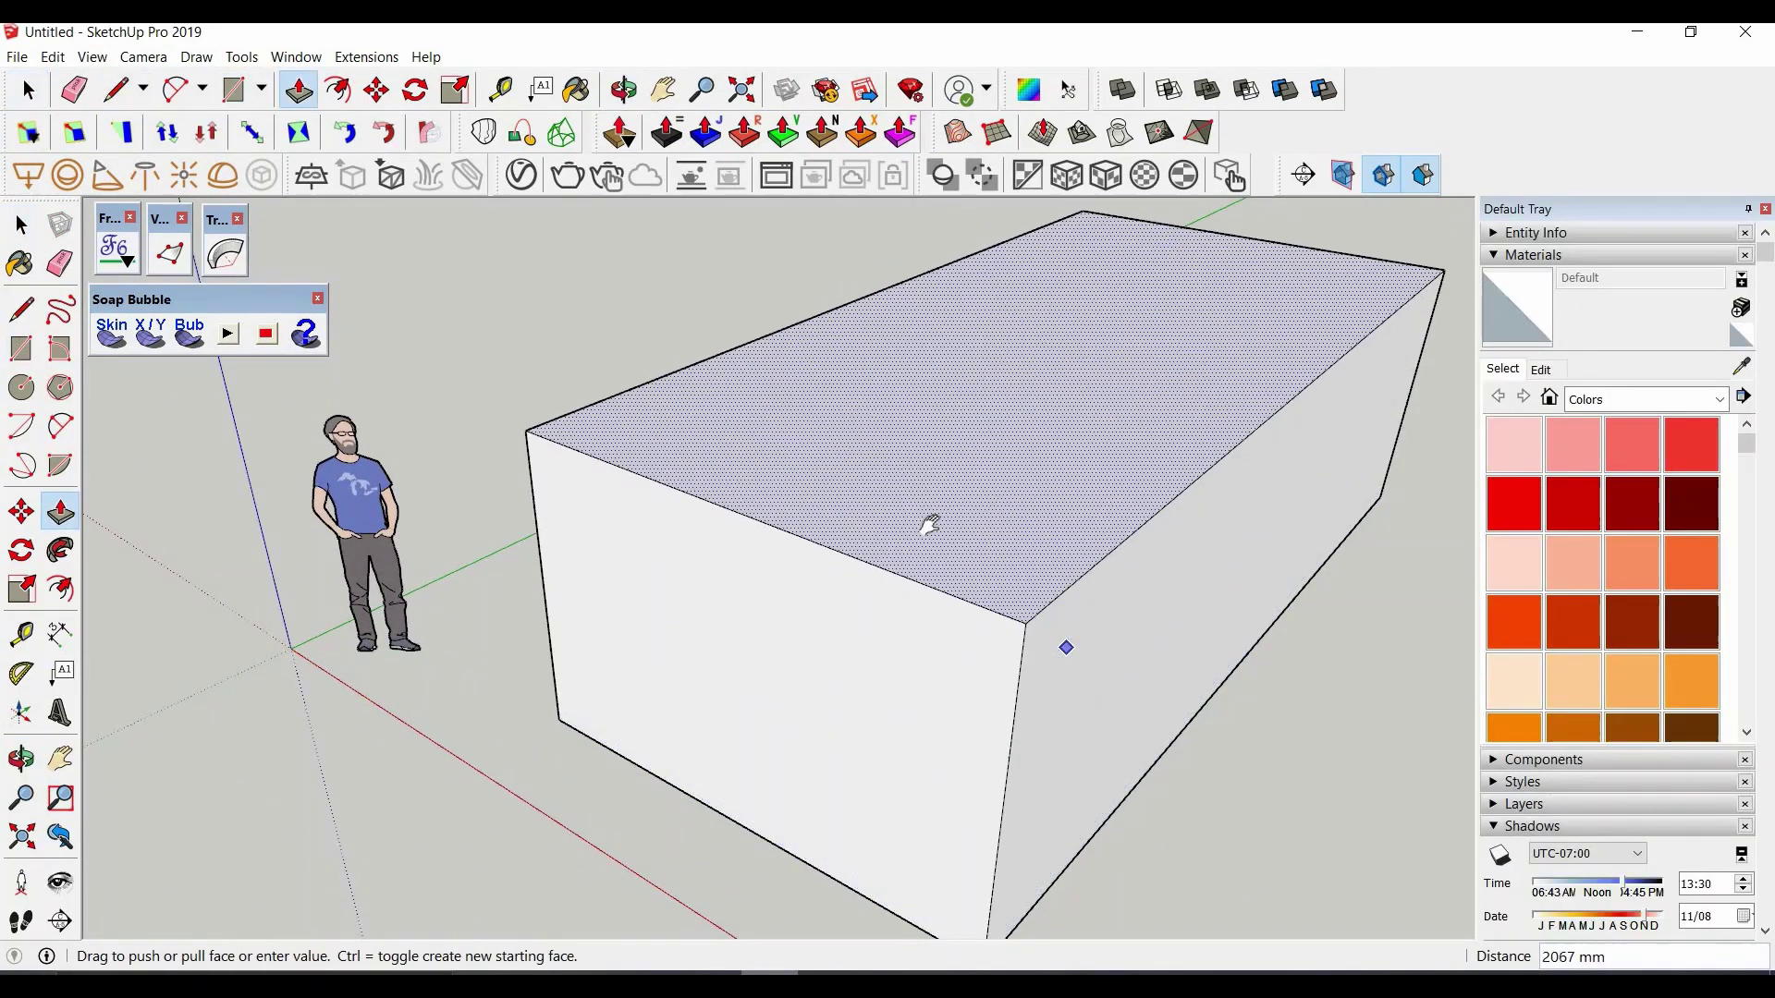
Draw a line down the box's side, then make the box a group
{"action": "key", "text": "l"}
{"action": "left_click", "coordinate": [930, 455]}
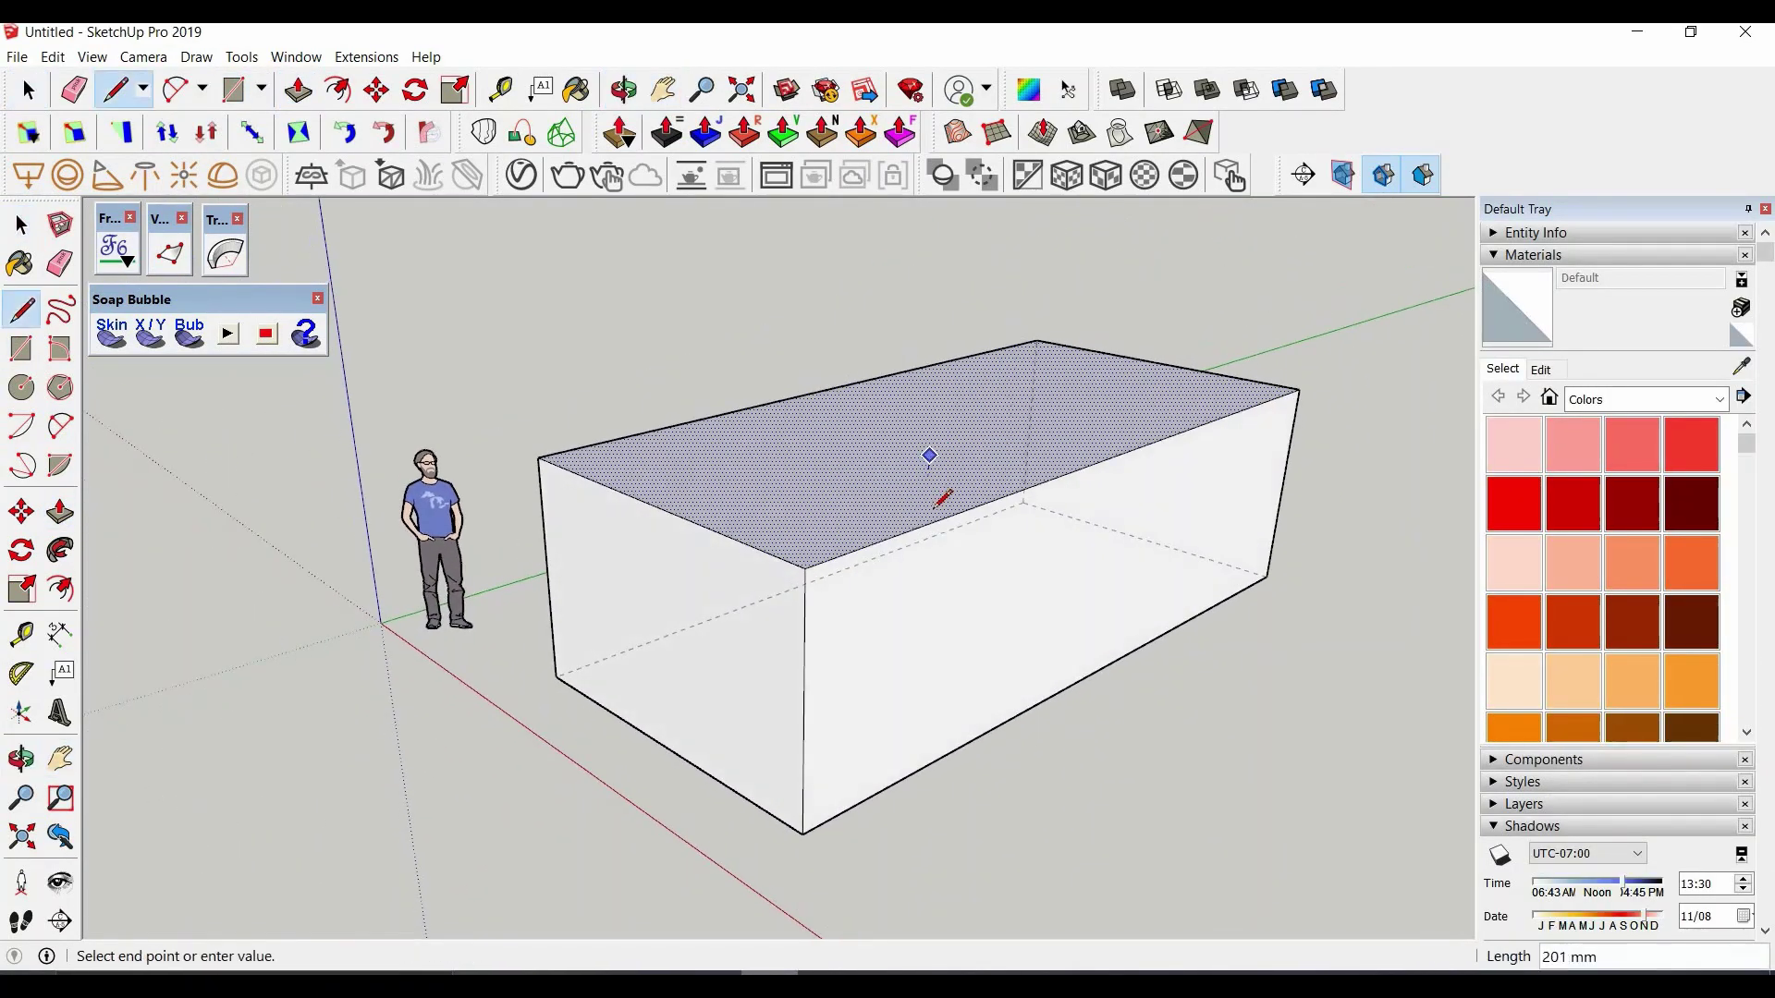
{"action": "left_click", "coordinate": [934, 563]}
{"action": "middle_click_drag", "start_coordinate": [933, 563], "coordinate": [726, 620]}
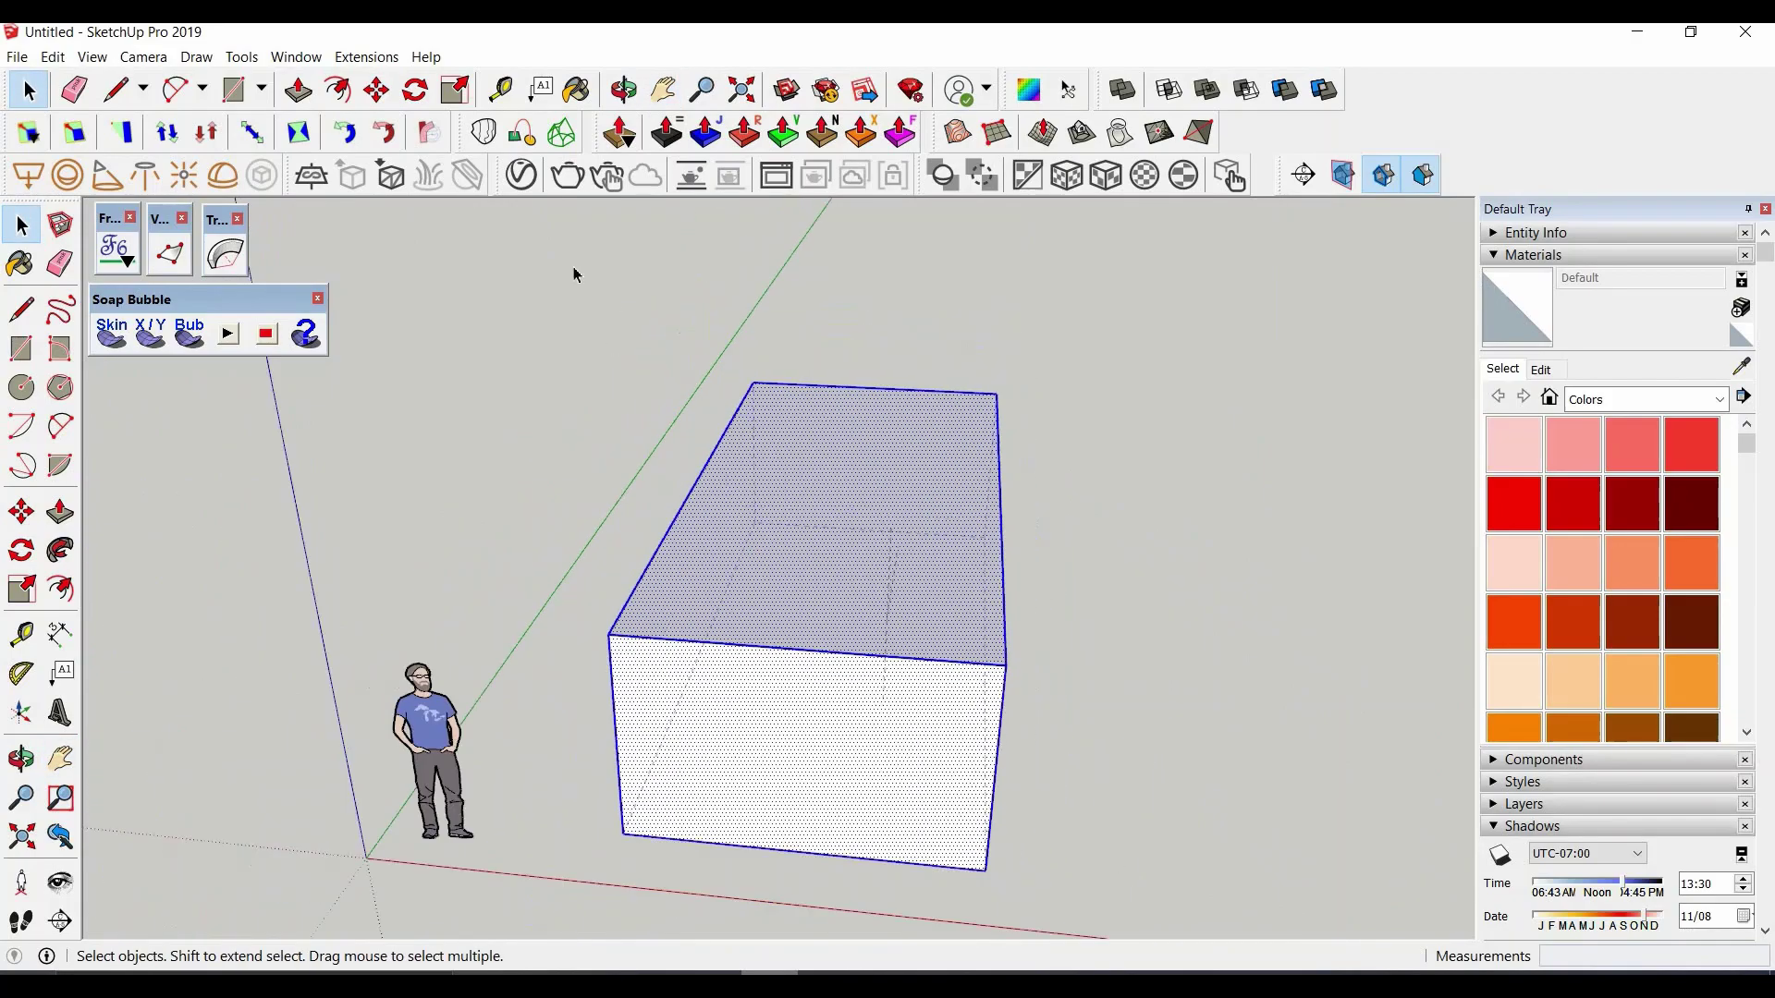
{"action": "right_click", "coordinate": [976, 275]}
{"action": "left_click", "coordinate": [915, 225]}
{"action": "middle_click_drag", "start_coordinate": [915, 226], "coordinate": [874, 719]}
Place an overlapping copy beside the box and try a solid operation, which warns they aren't solids
{"action": "left_click", "coordinate": [1168, 745]}
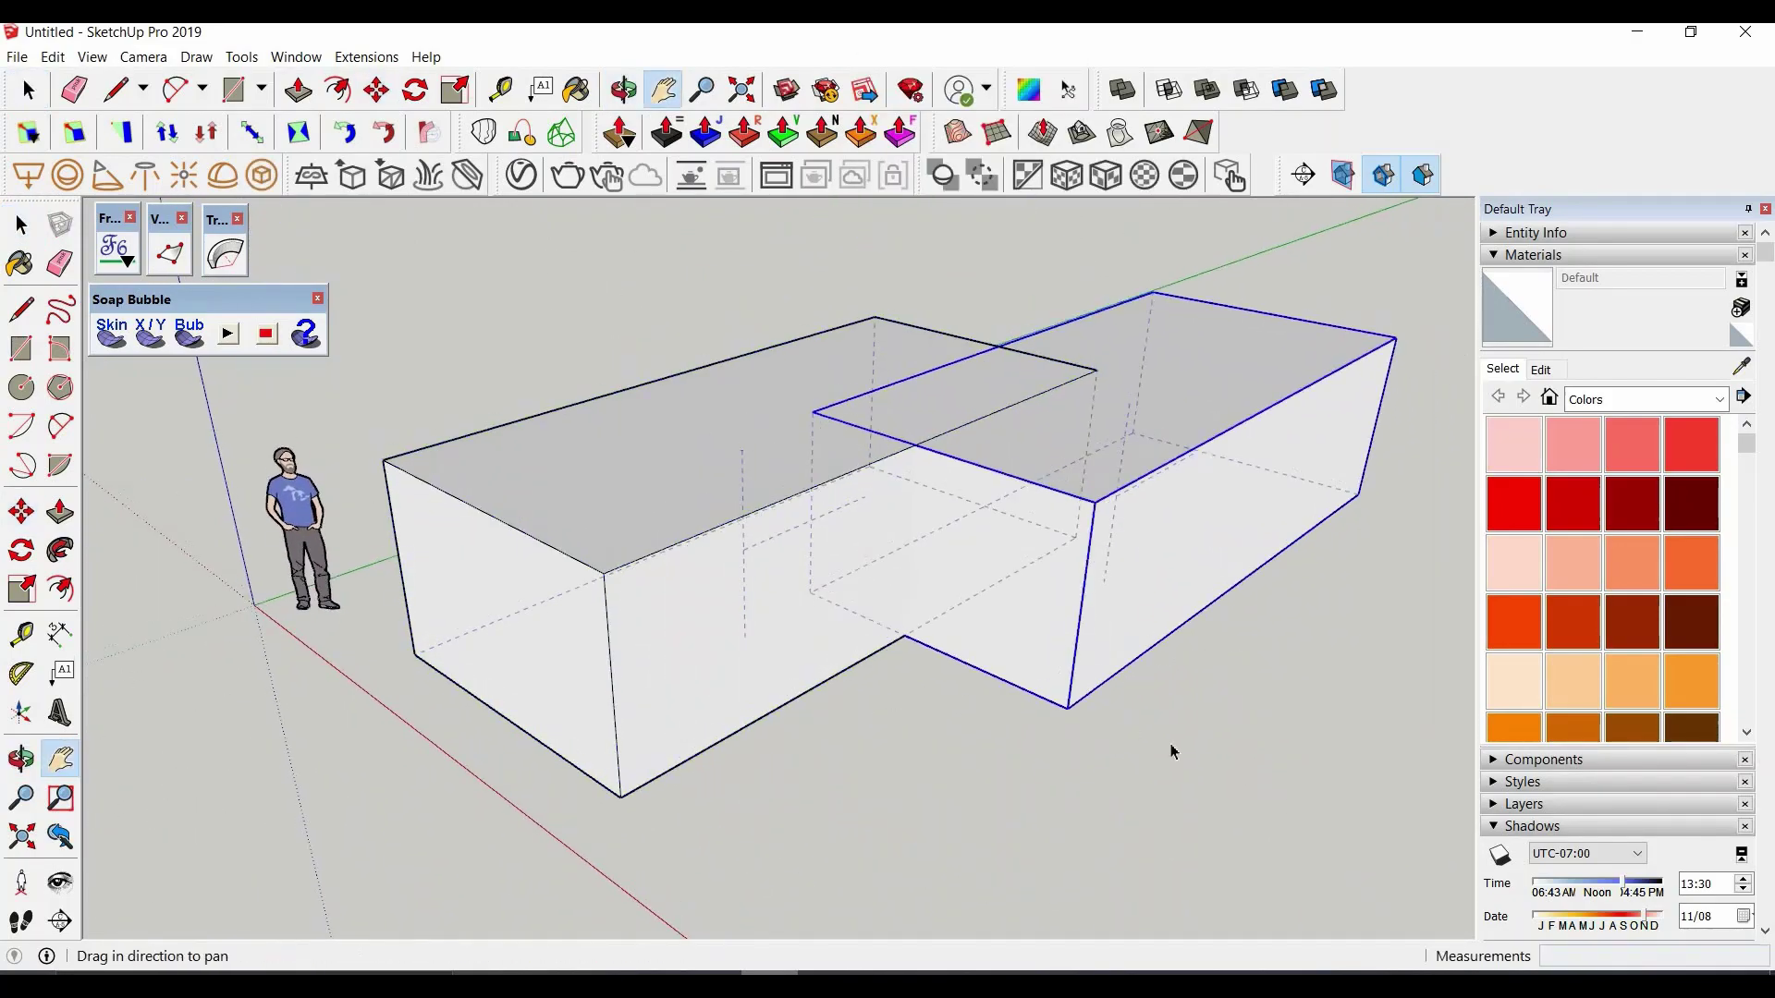
{"action": "middle_click_drag", "start_coordinate": [1168, 745], "coordinate": [995, 638], "text": "shift"}
{"action": "key", "text": "space"}
{"action": "scroll", "coordinate": [995, 638], "scroll_direction": "up", "scroll_amount": 2}
{"action": "left_click", "coordinate": [1244, 98]}
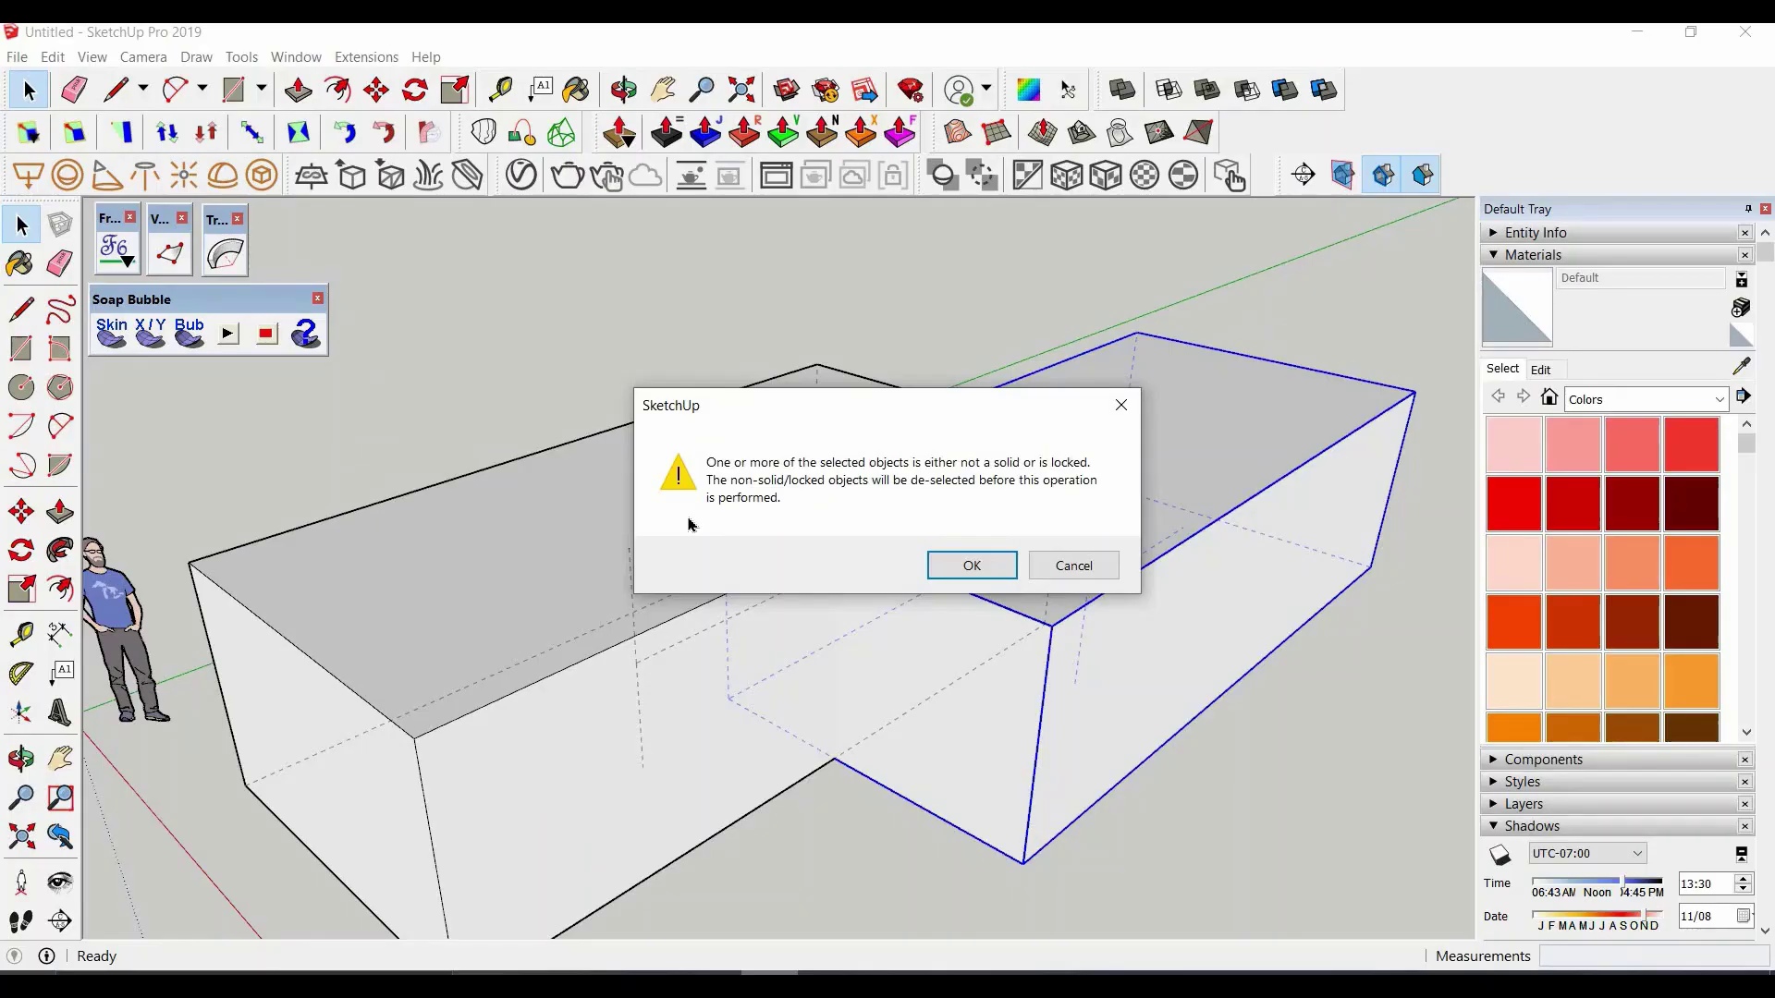
Dismiss the warning, run CleanUp³ Clean on the two boxes, and orbit around them
{"action": "left_click", "coordinate": [972, 566]}
{"action": "left_click", "coordinate": [366, 57]}
{"action": "mouse_move", "coordinate": [384, 147]}
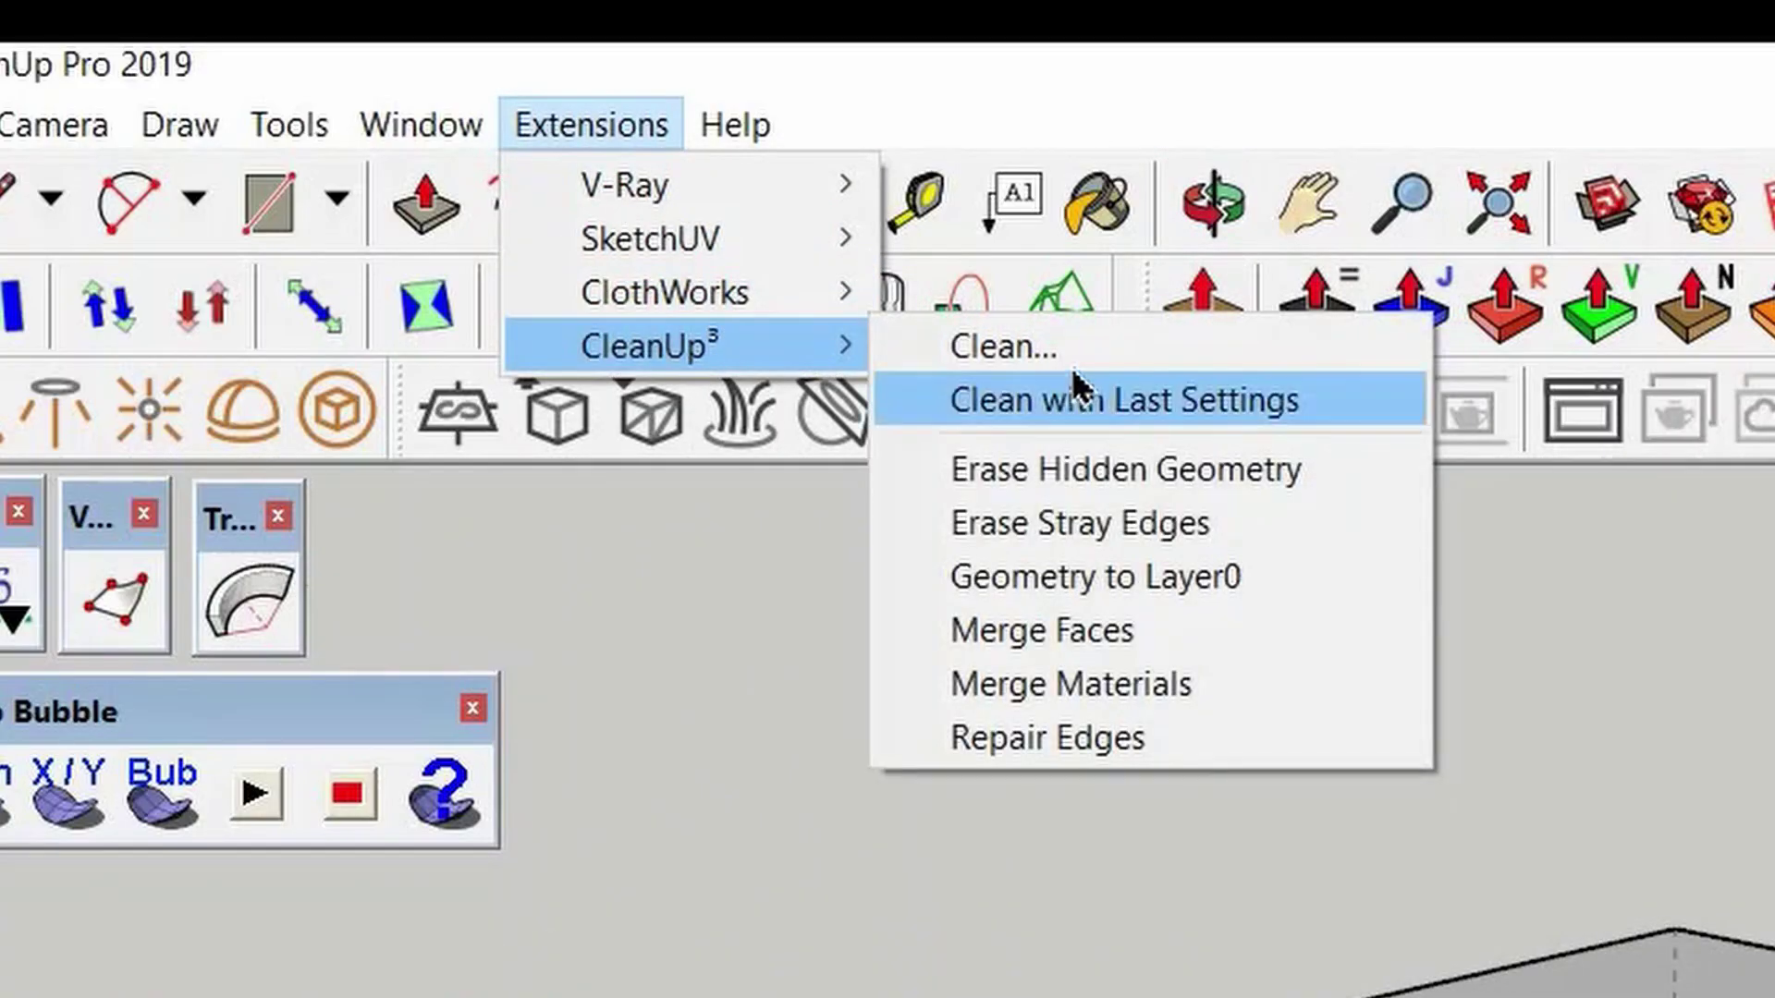
{"action": "left_click", "coordinate": [512, 147]}
{"action": "left_click", "coordinate": [316, 929]}
{"action": "left_click", "coordinate": [523, 636]}
{"action": "key", "text": "Return"}
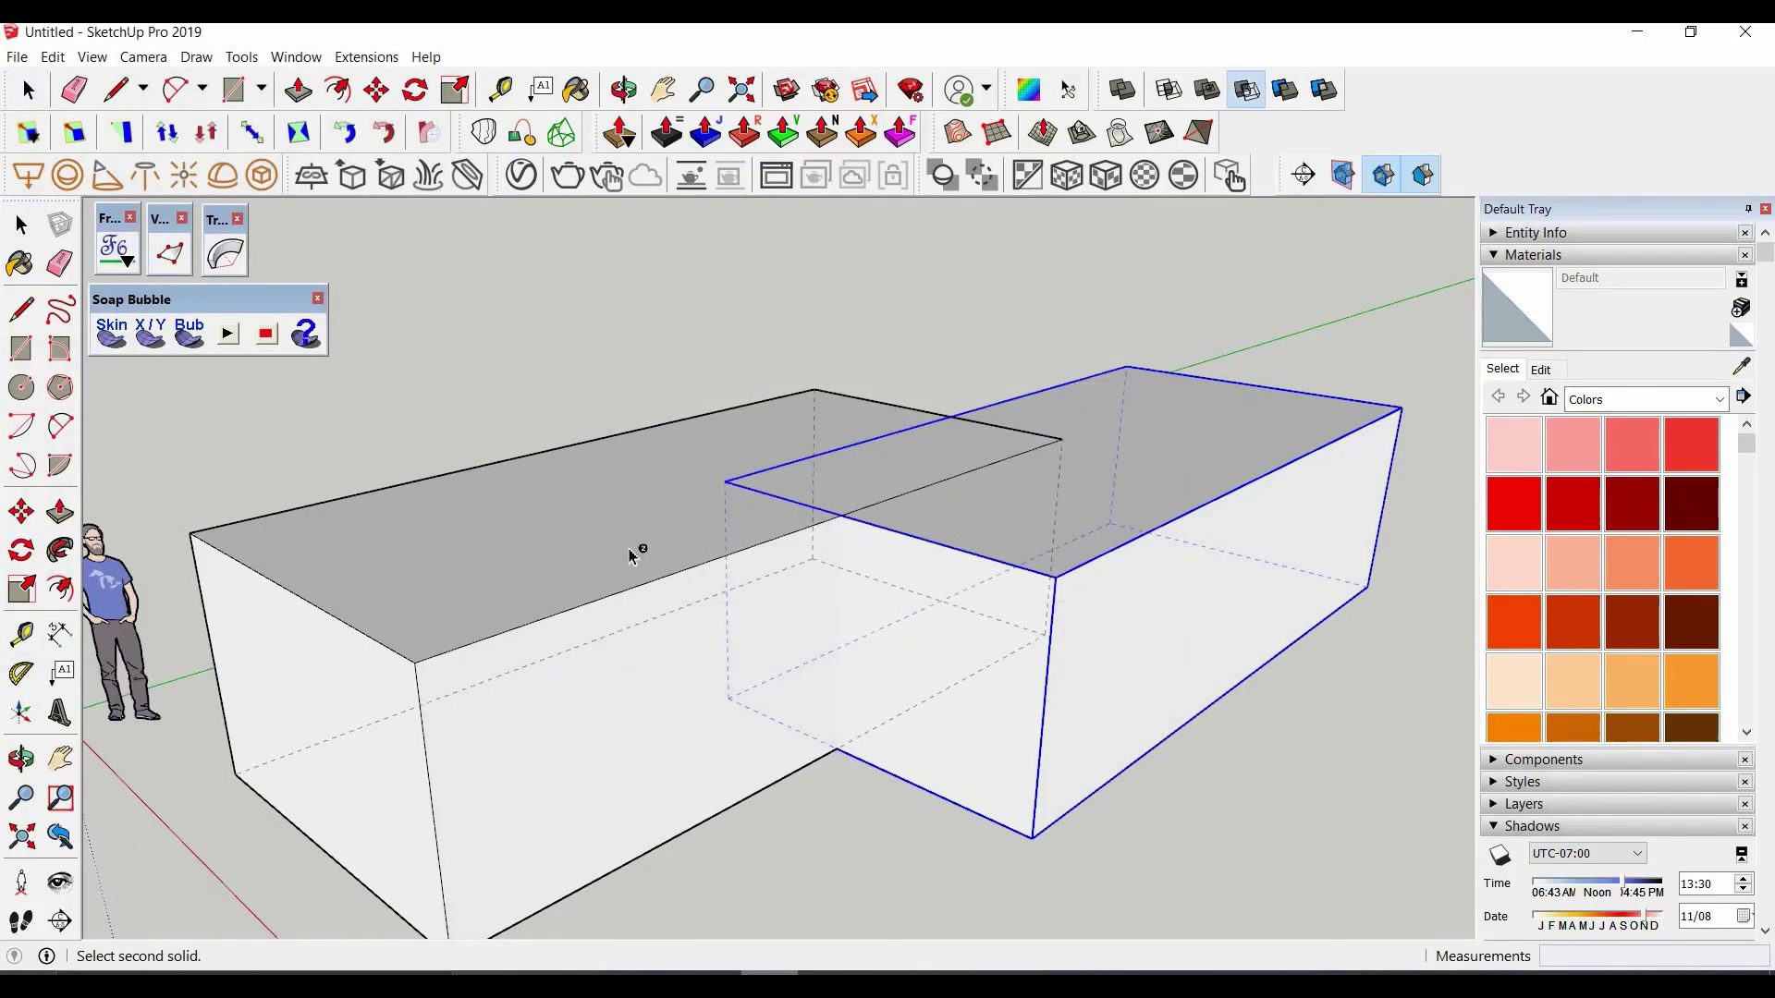
{"action": "middle_click_drag", "start_coordinate": [634, 554], "coordinate": [783, 739]}
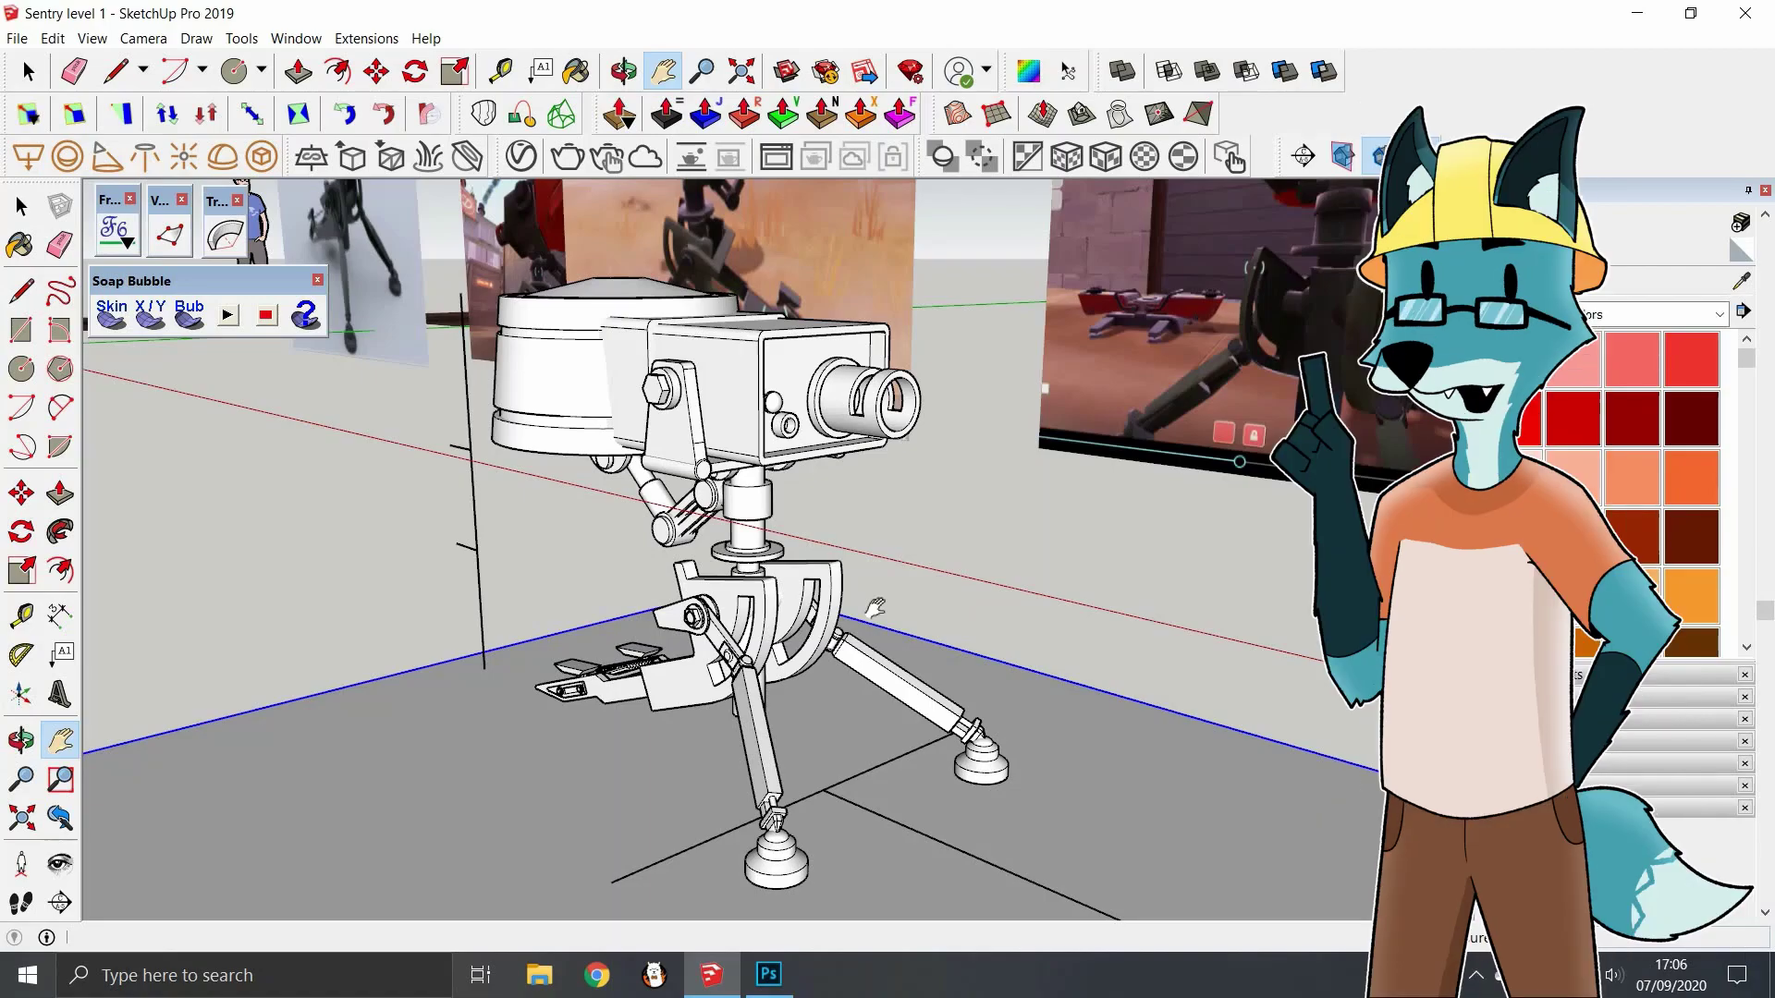
Orbit down to view the sentry's tripod legs from near the ground
{"action": "scroll", "coordinate": [875, 608], "scroll_direction": "down", "scroll_amount": 5}
{"action": "scroll", "coordinate": [987, 605], "scroll_direction": "up", "scroll_amount": 7}
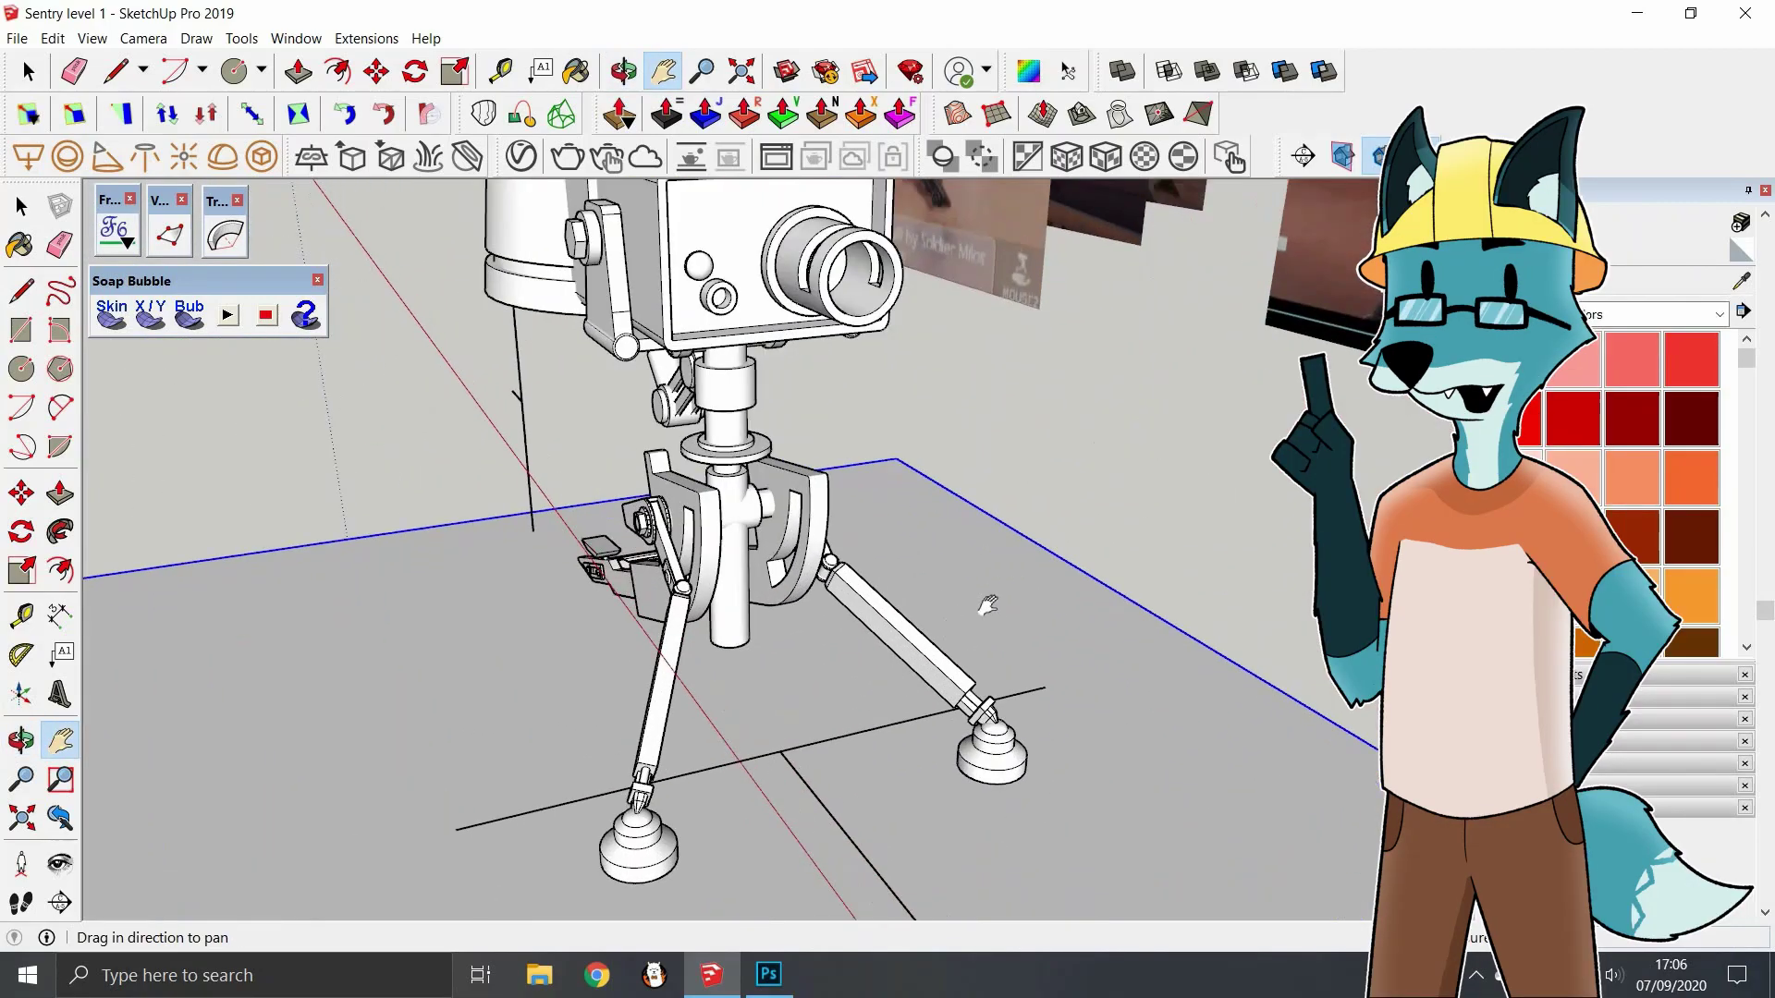
{"action": "middle_click_drag", "start_coordinate": [987, 605], "coordinate": [888, 735]}
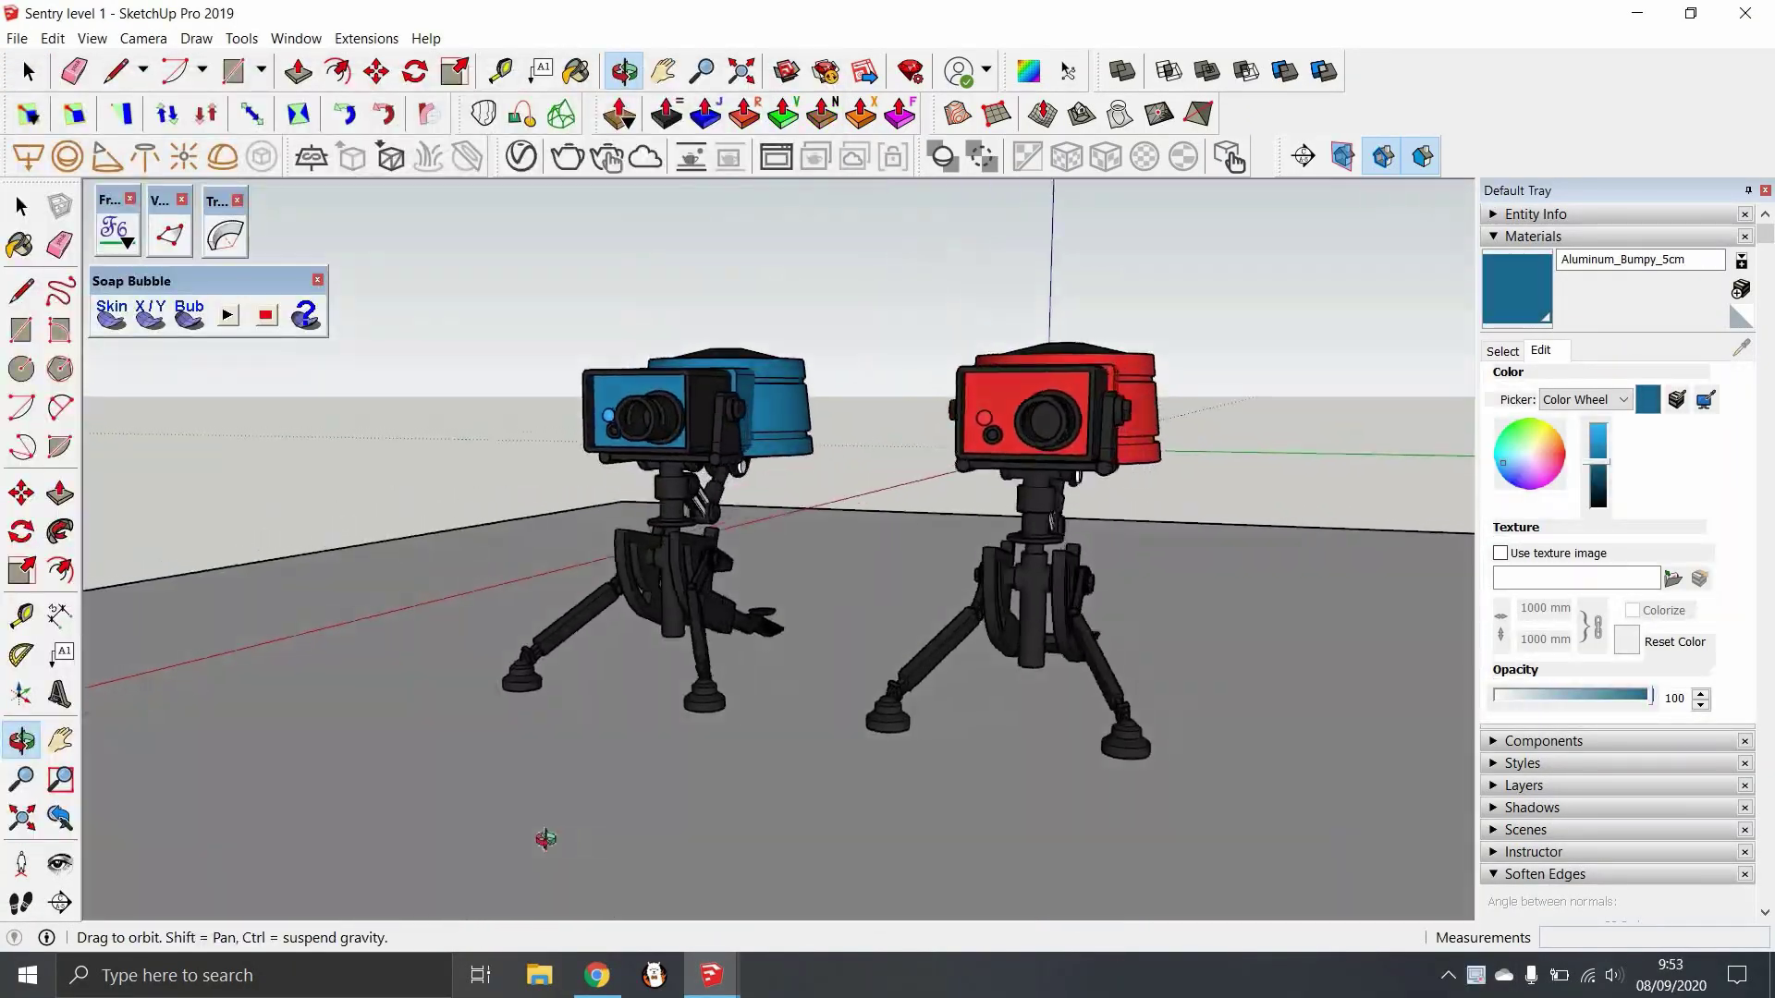
Zoom in on one sentry, select it, and open it to edit its parts
{"action": "left_click_drag", "start_coordinate": [543, 836], "coordinate": [841, 534]}
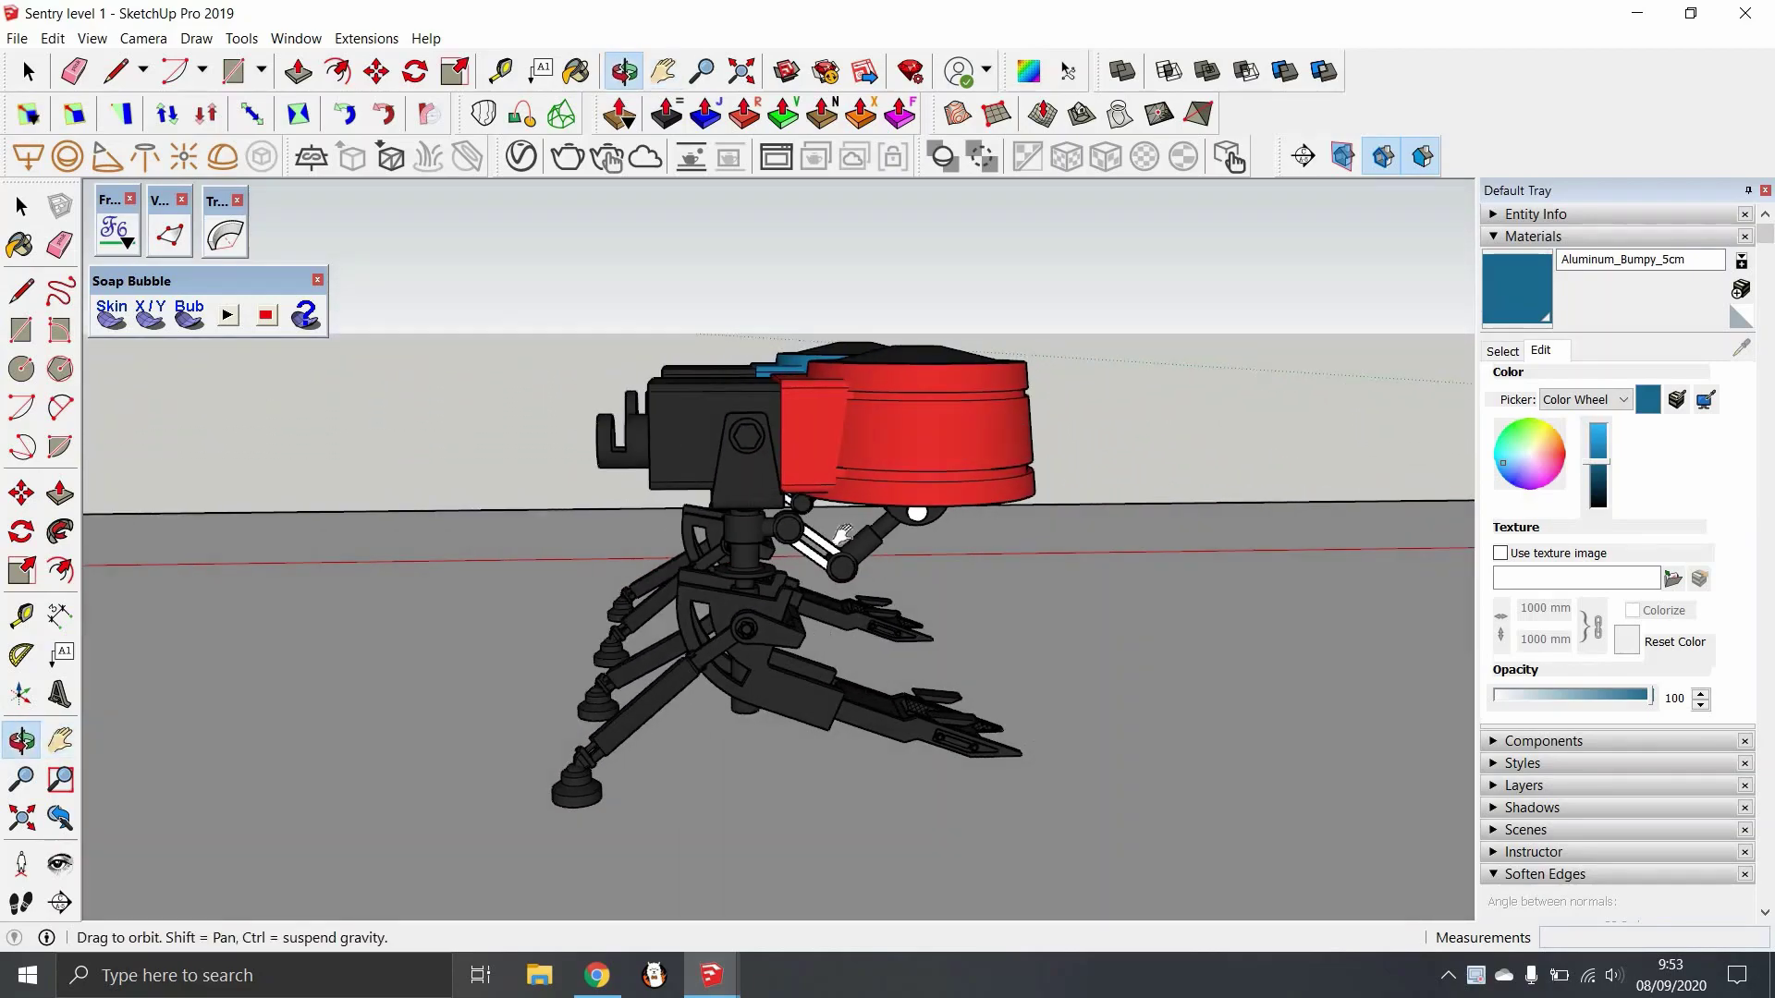
{"action": "key", "text": "space"}
{"action": "scroll", "coordinate": [841, 534], "scroll_direction": "up", "scroll_amount": 3}
{"action": "left_click", "coordinate": [813, 481]}
{"action": "double_click", "coordinate": [841, 435]}
{"action": "scroll", "coordinate": [1123, 478], "scroll_direction": "up", "scroll_amount": 2}
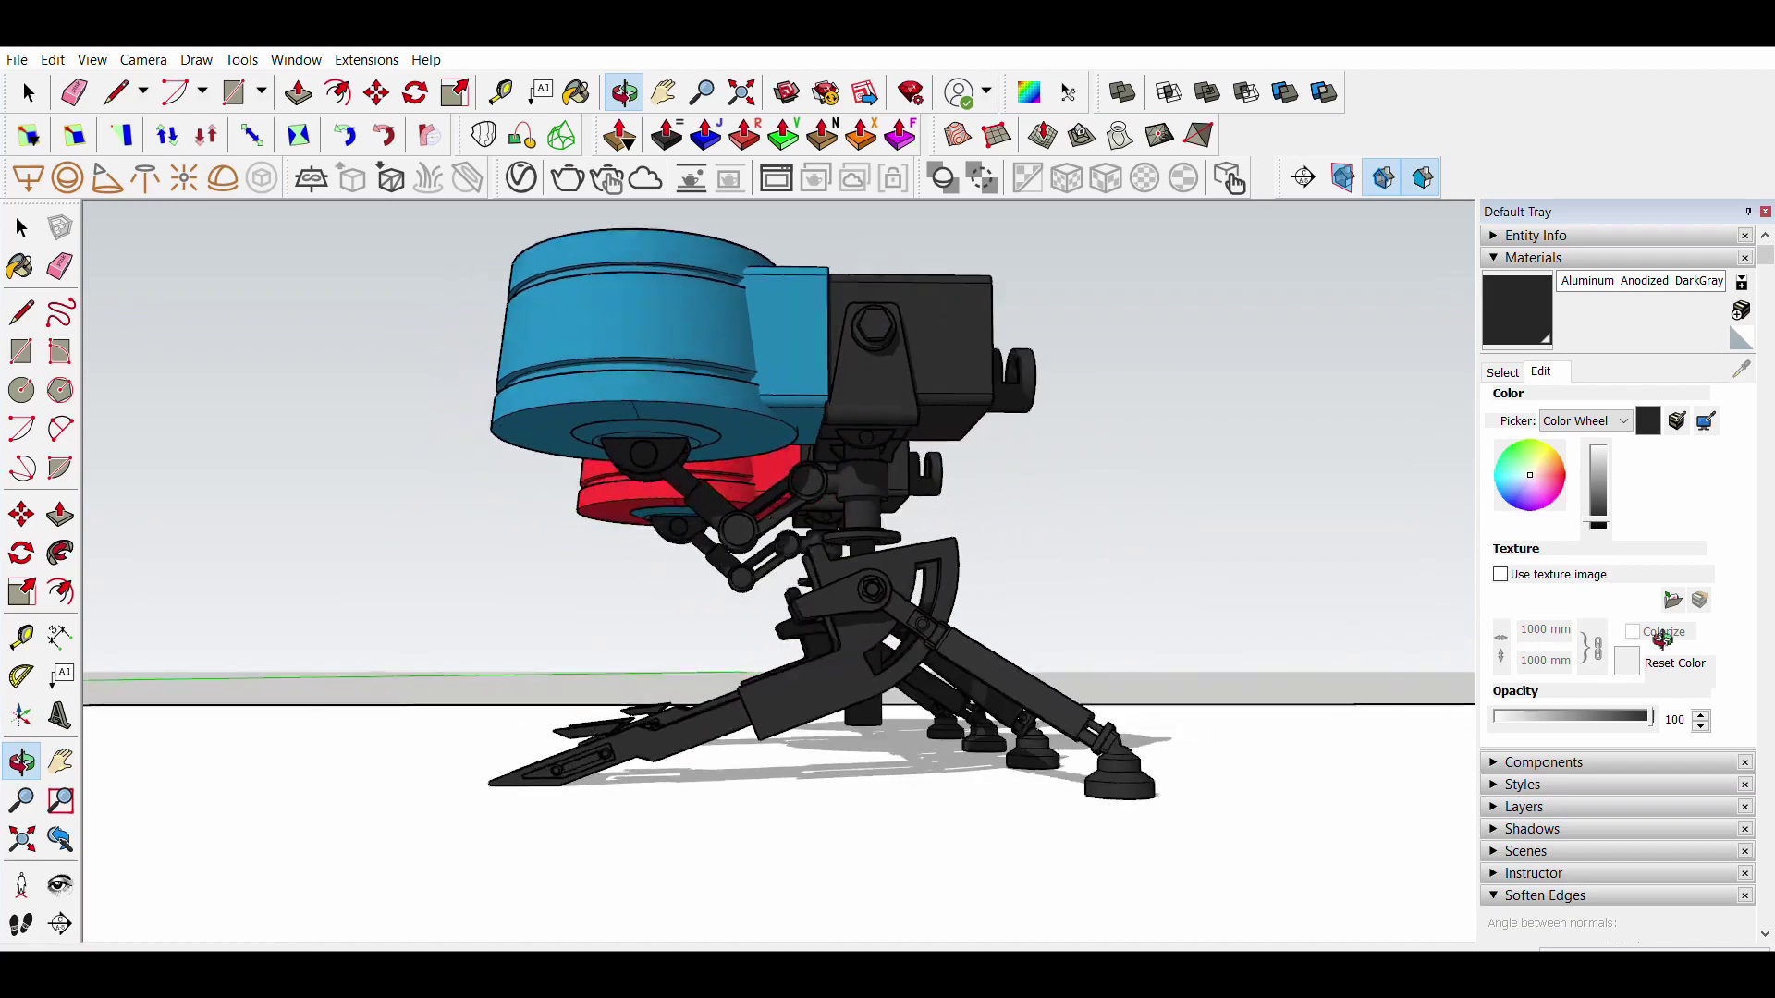
{"action": "scroll", "coordinate": [708, 560], "scroll_direction": "up", "scroll_amount": 4}
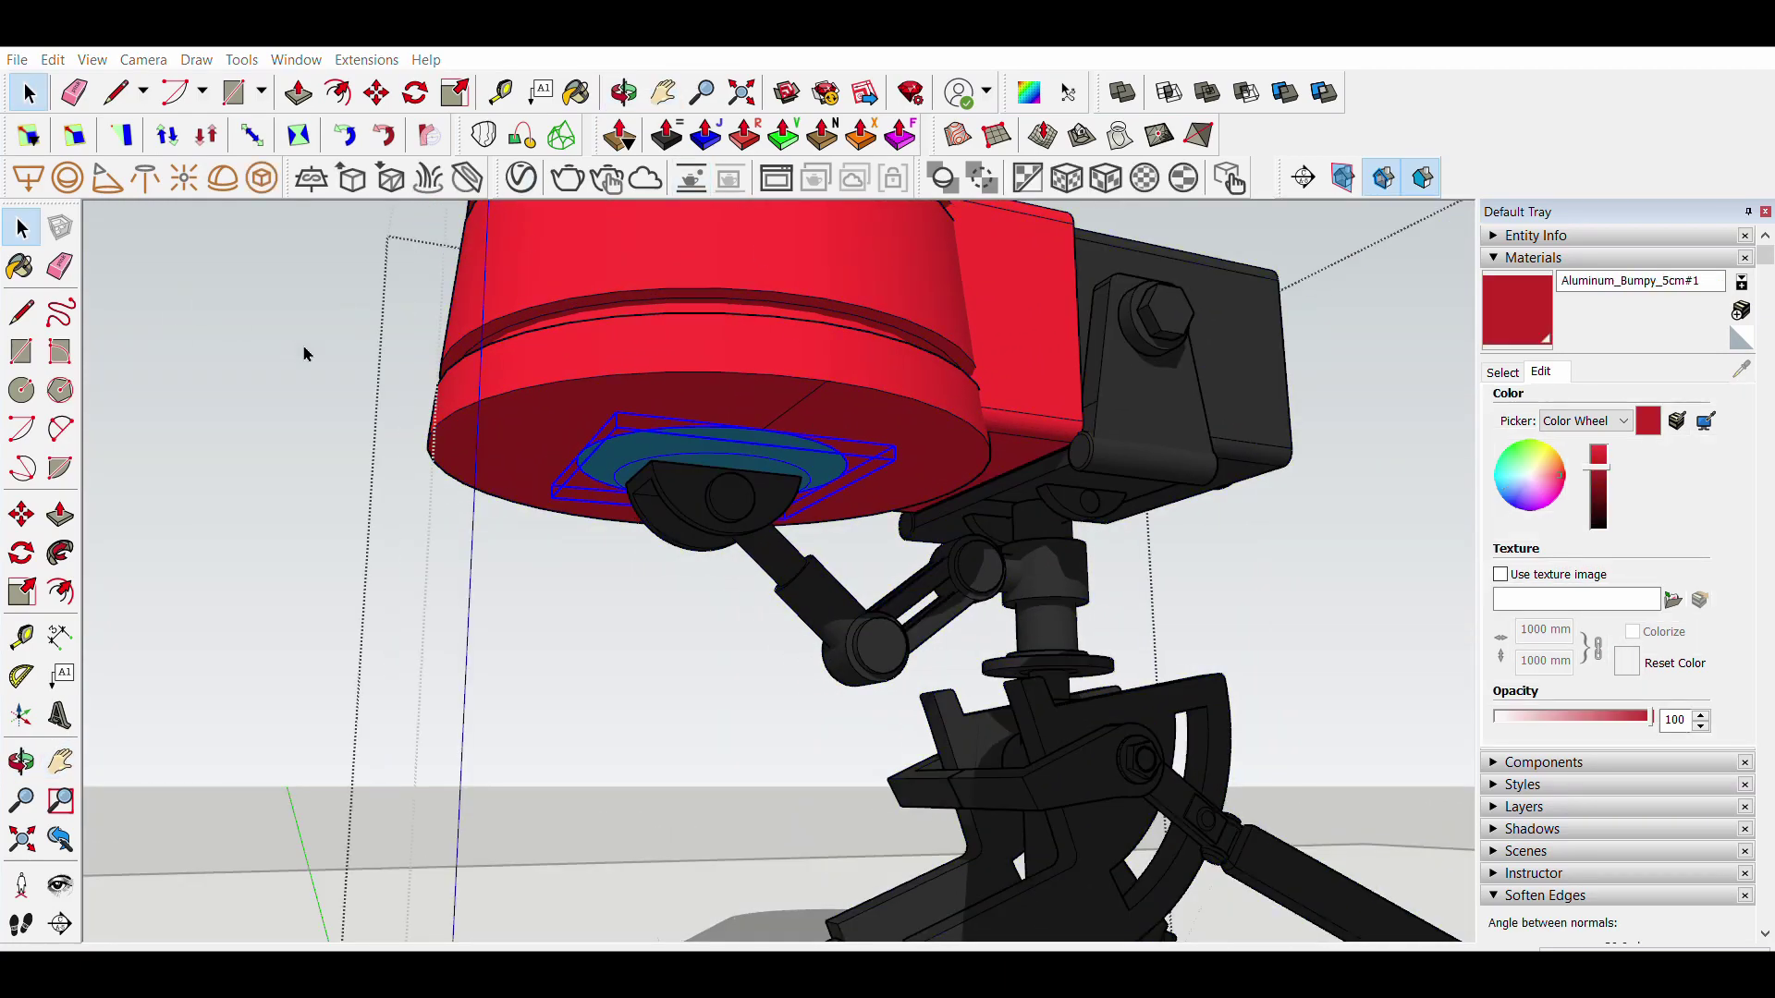